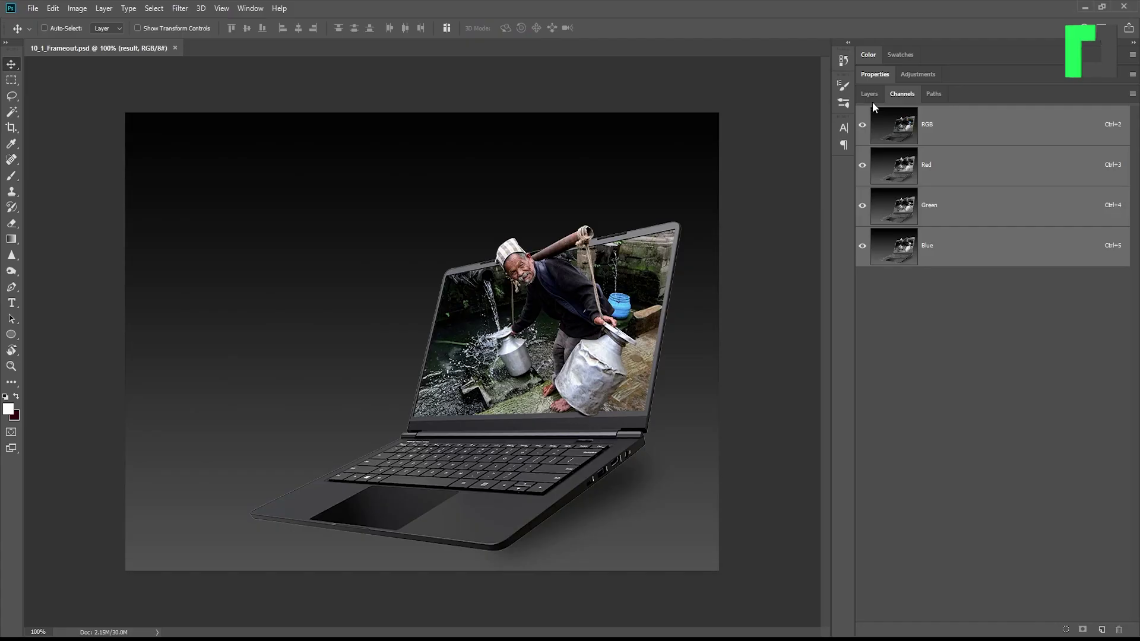
# - Select the screen photo layer and restore it to 100% opacity
pyautogui.click(871, 99)
pyautogui.click(952, 208)
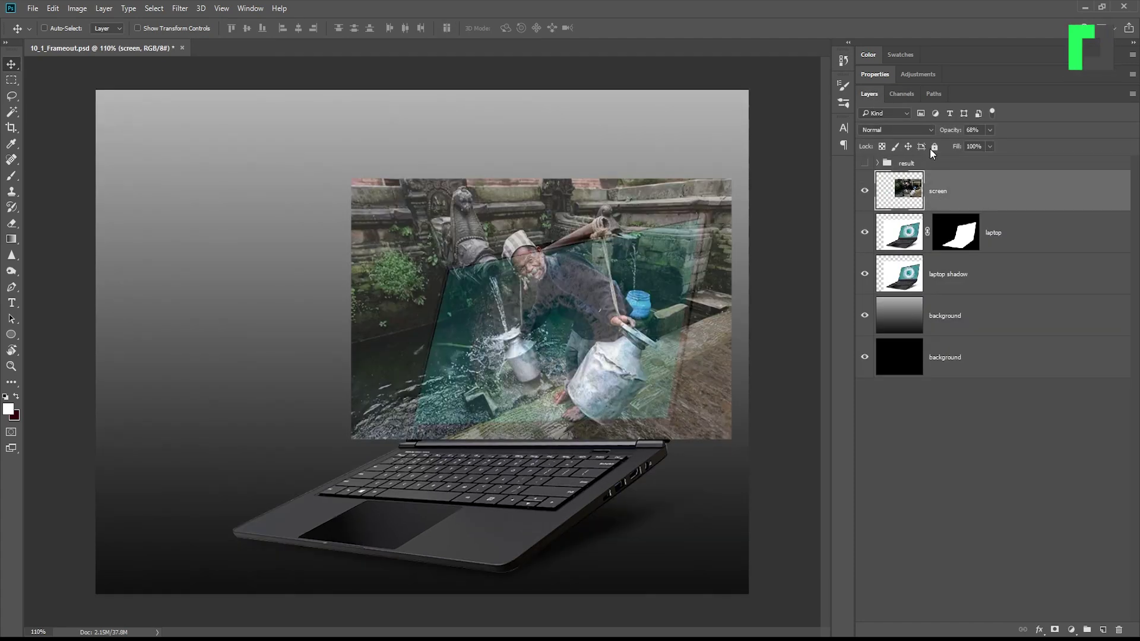
pyautogui.press('0')
# - Distort the photo's four corners to fit the laptop screen
pyautogui.hotkey('ctrl', 't')
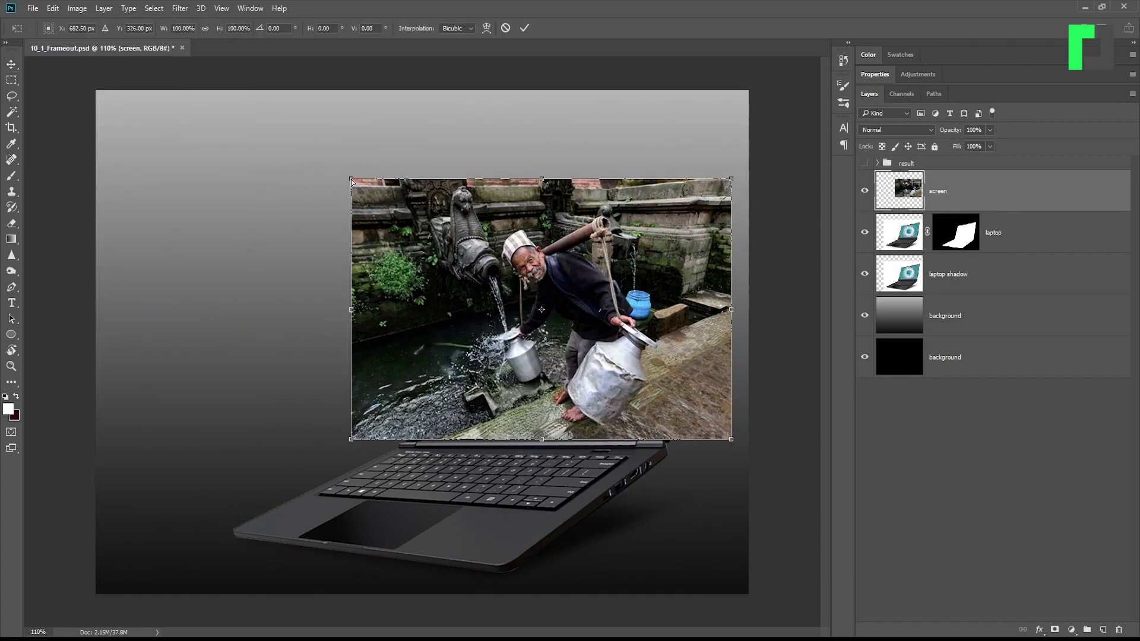
pyautogui.moveTo(351, 179); pyautogui.dragTo(450, 271)
pyautogui.moveTo(351, 440); pyautogui.dragTo(413, 426)
pyautogui.moveTo(731, 179); pyautogui.dragTo(699, 221)
pyautogui.moveTo(731, 439); pyautogui.dragTo(670, 409)
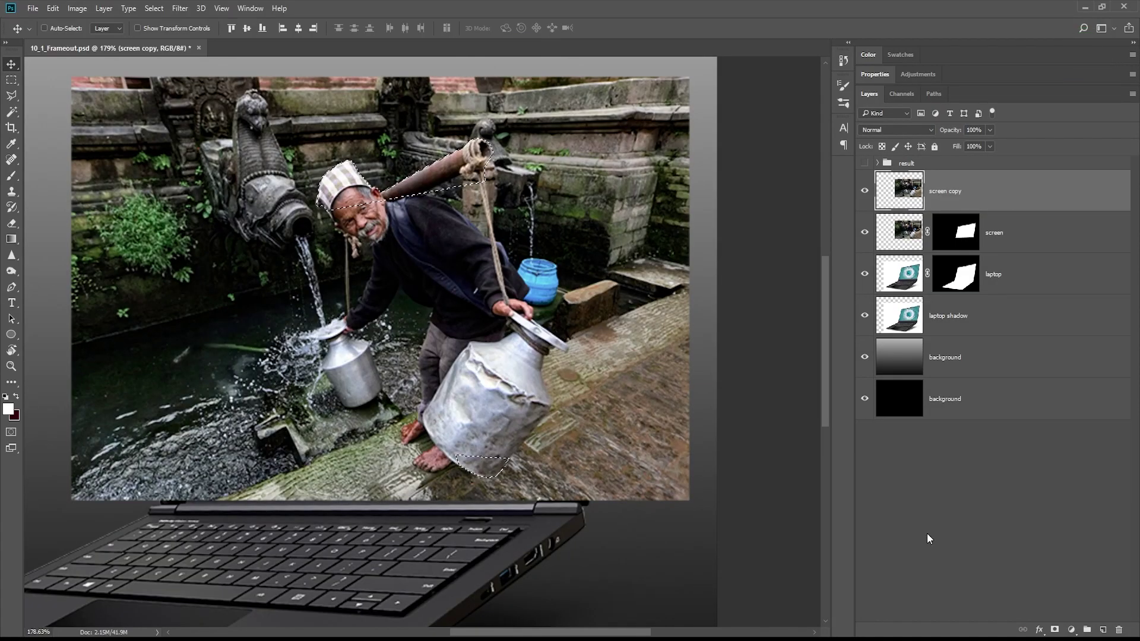
# - Mask the copy to the man and cans, tracing a pen path around the can's base
pyautogui.click(1055, 629)
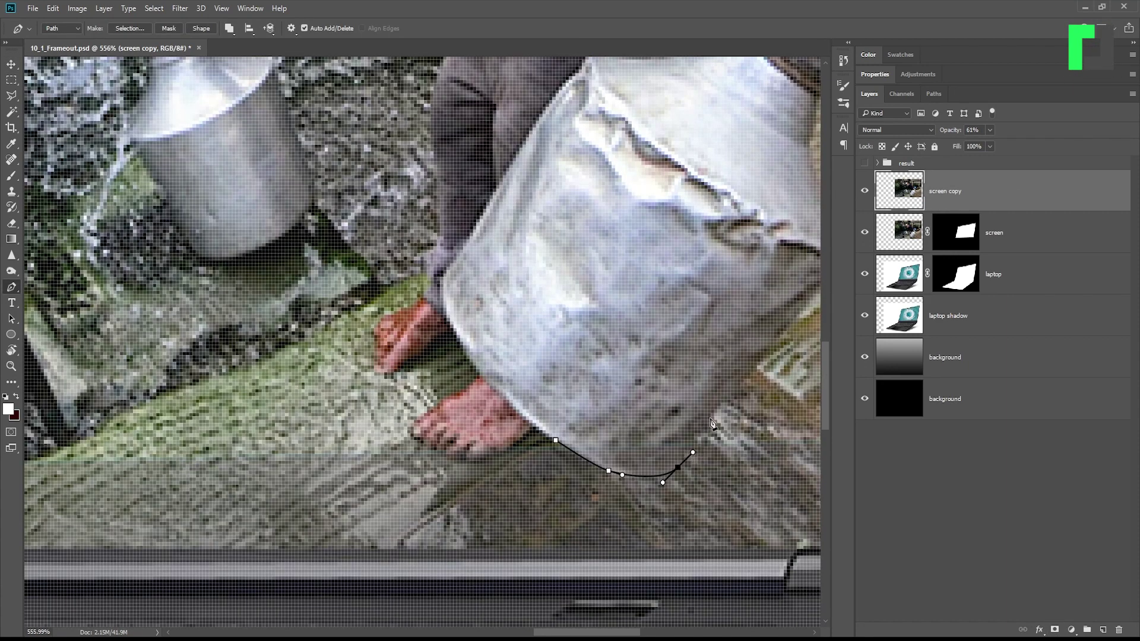
pyautogui.click(712, 417)
pyautogui.click(542, 407)
pyautogui.click(555, 441)
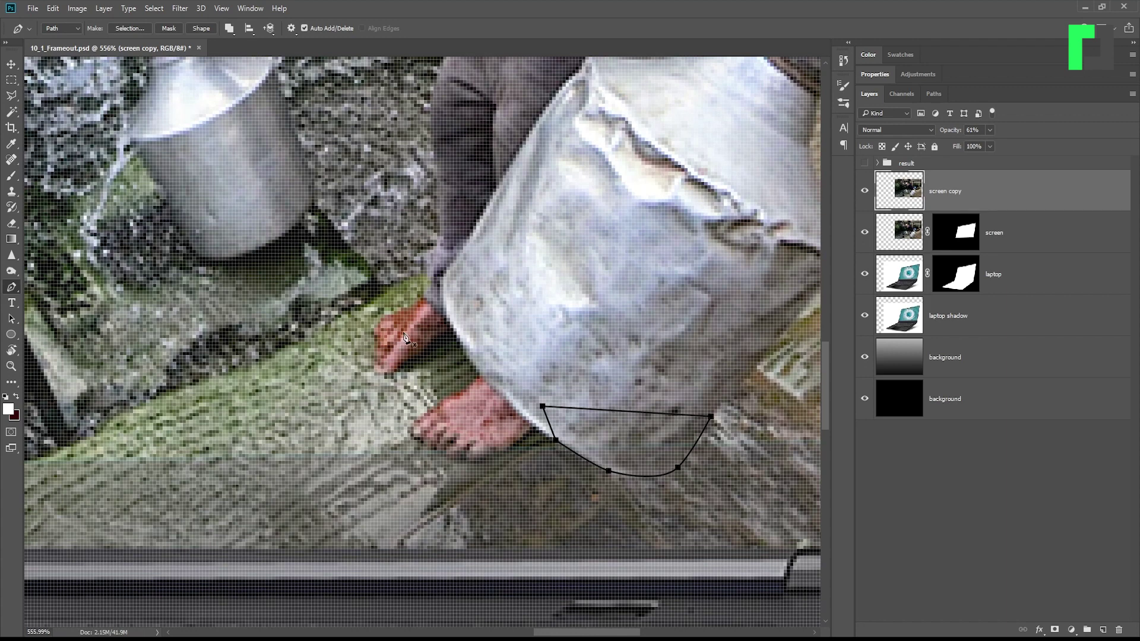
# - Shrink the brush for fine mask edits, then fit the composite in view
pyautogui.scroll(-5, 483, 331)
pyautogui.scroll(-3, 484, 331)
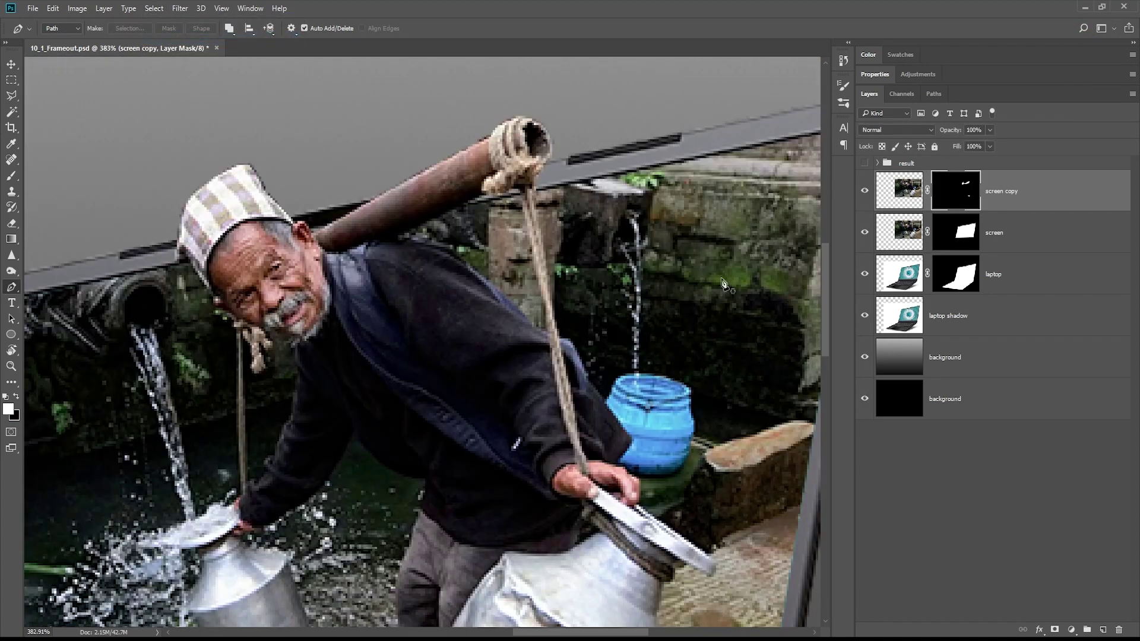
pyautogui.scroll(-2, 481, 227)
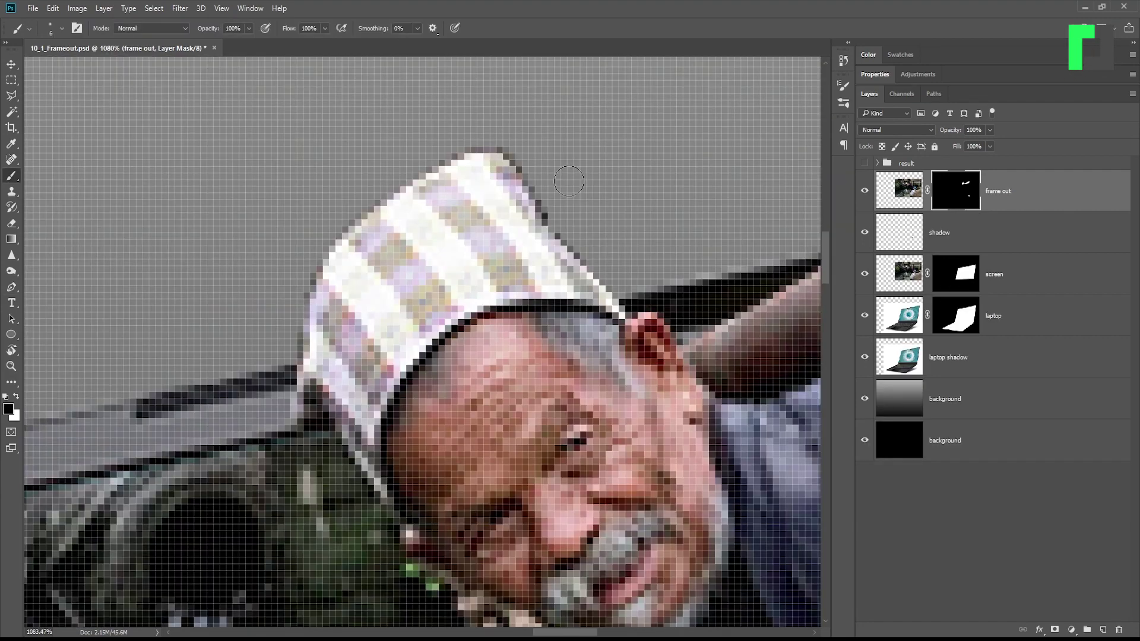
pyautogui.press('[')
pyautogui.press('[')
pyautogui.press('[')
pyautogui.hotkey('ctrl', '1')
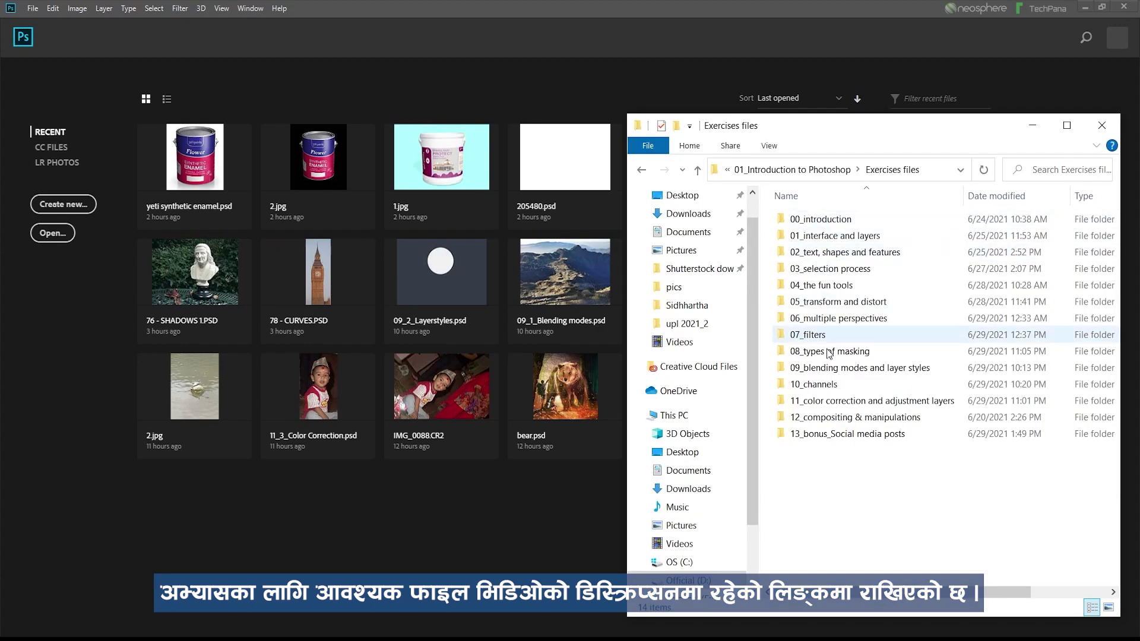
# - Open 10_1_Frameout.psd from the 10_channels exercise folder
pyautogui.doubleClick(825, 386)
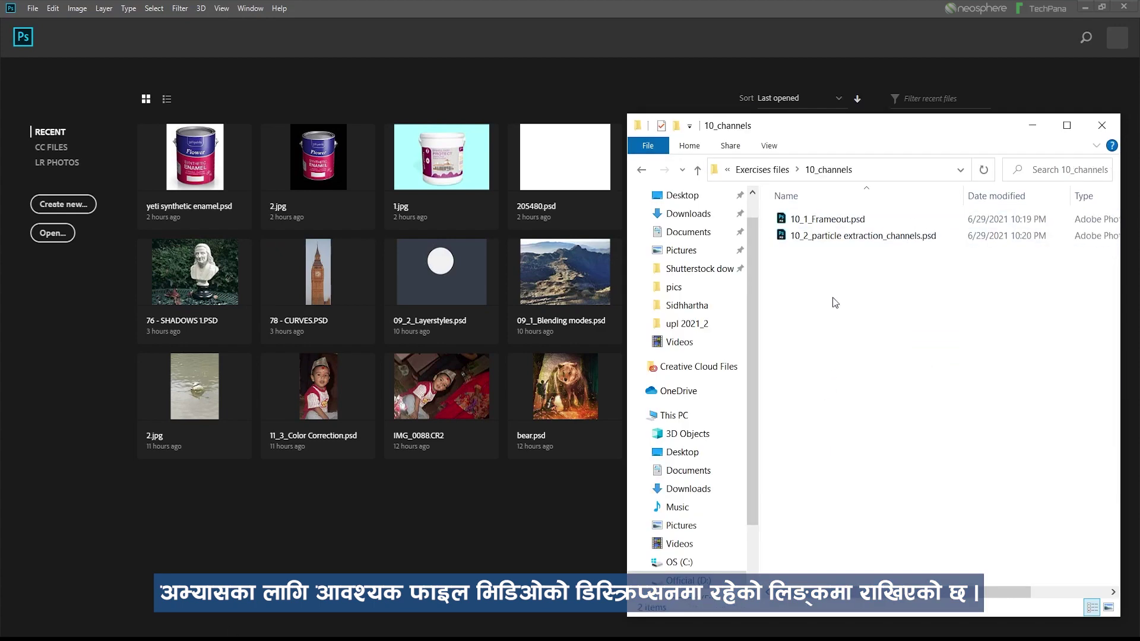
pyautogui.click(872, 224)
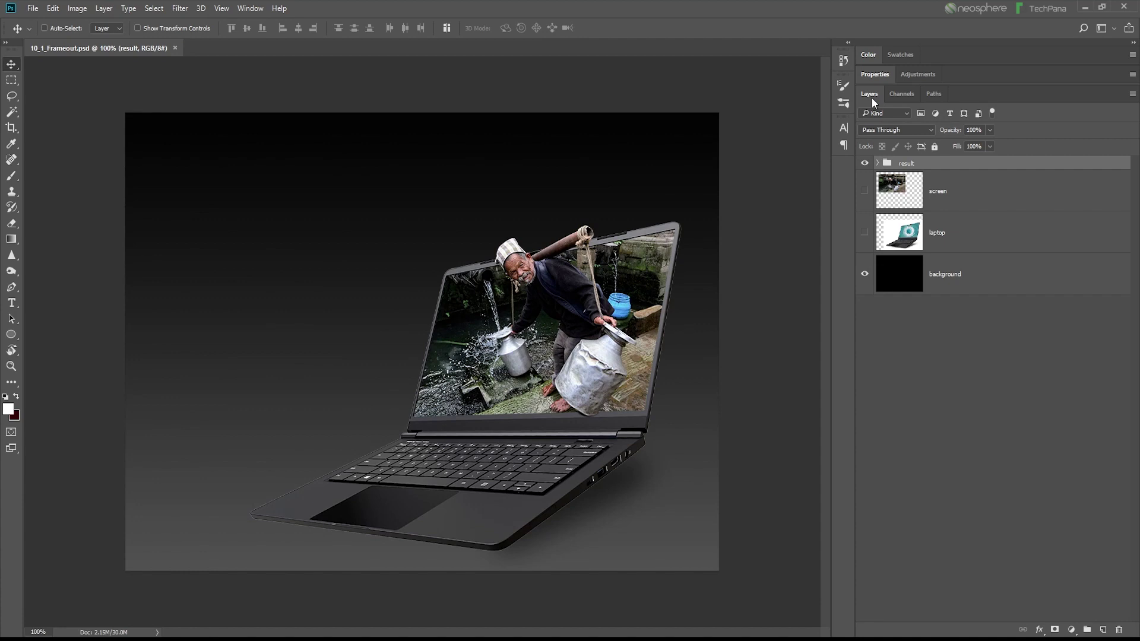
pyautogui.click(933, 95)
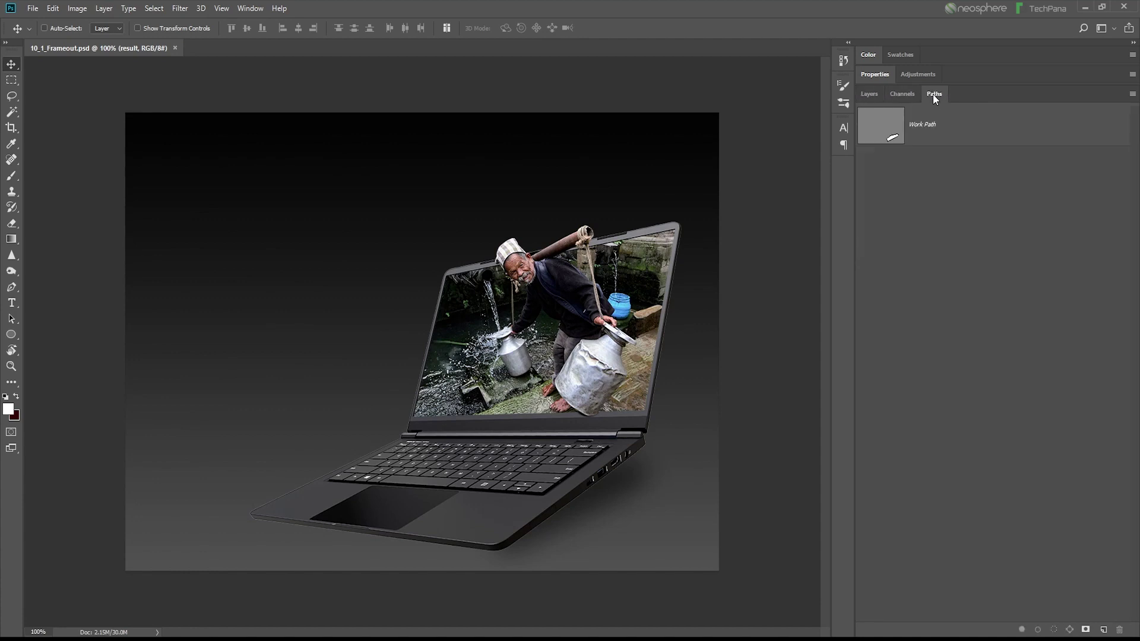
pyautogui.click(897, 97)
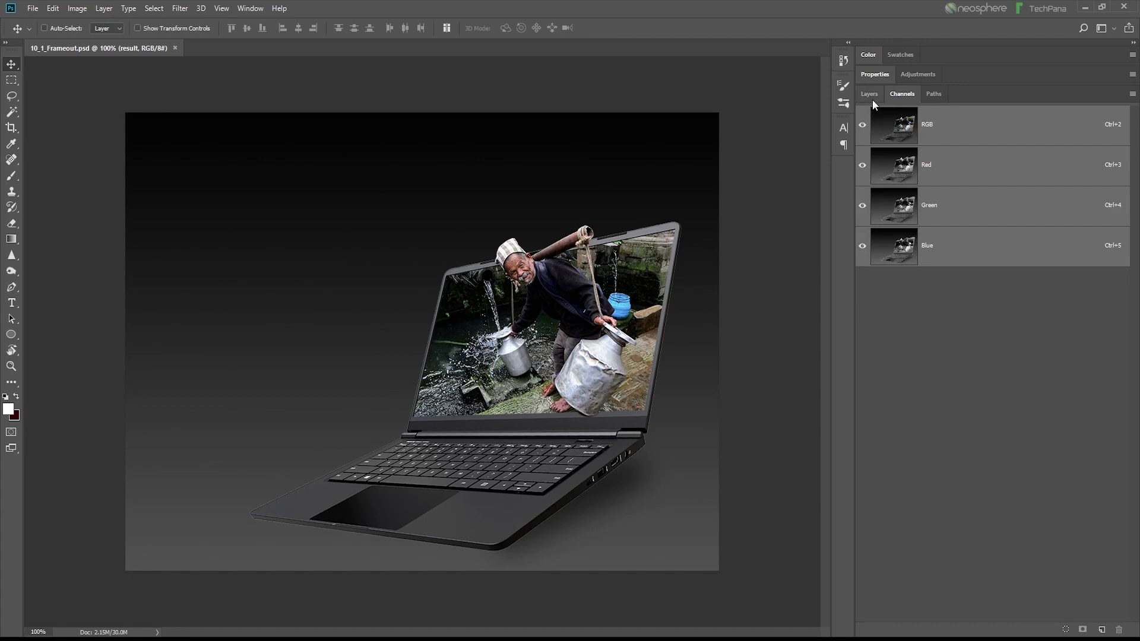
pyautogui.click(870, 96)
pyautogui.click(886, 199)
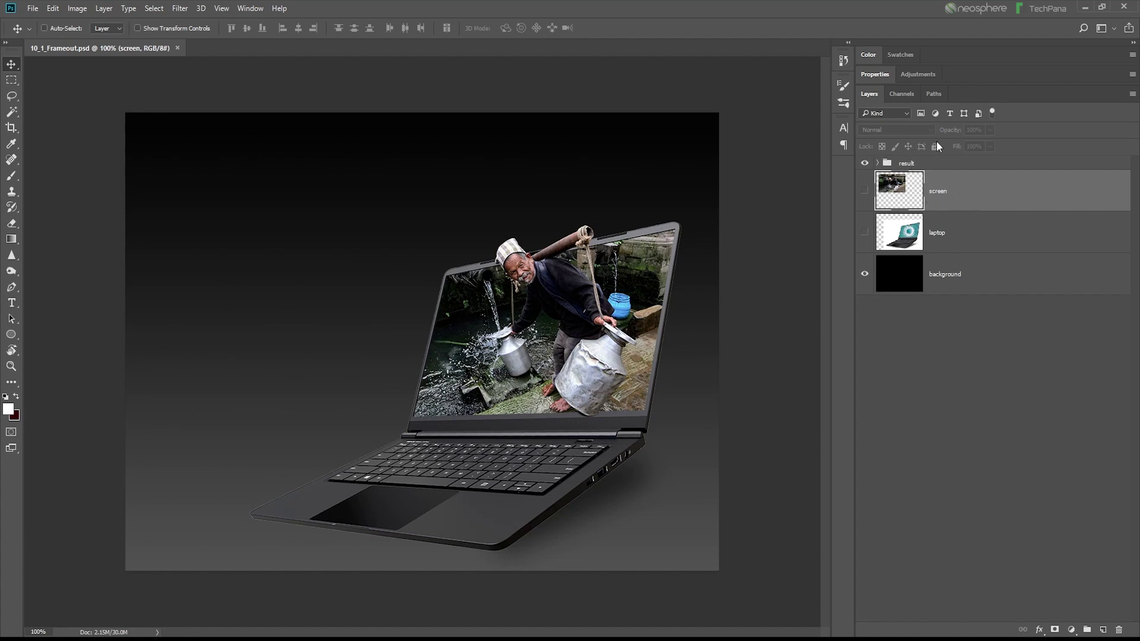
pyautogui.click(901, 94)
pyautogui.click(946, 168)
pyautogui.click(943, 204)
pyautogui.click(946, 246)
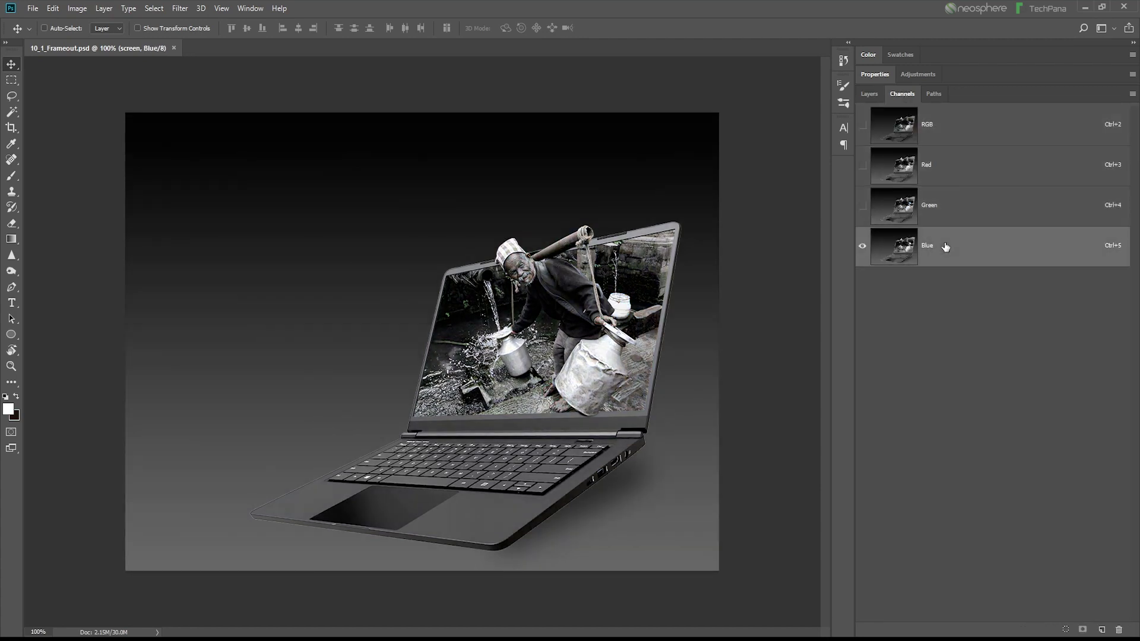
pyautogui.click(951, 221)
pyautogui.click(952, 184)
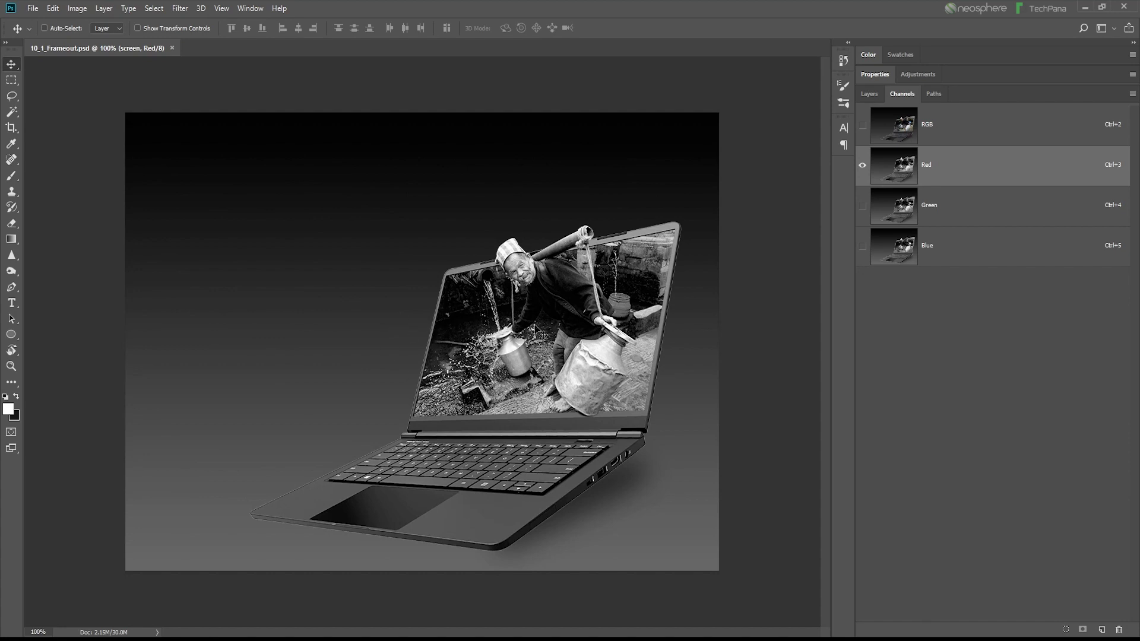
pyautogui.click(873, 96)
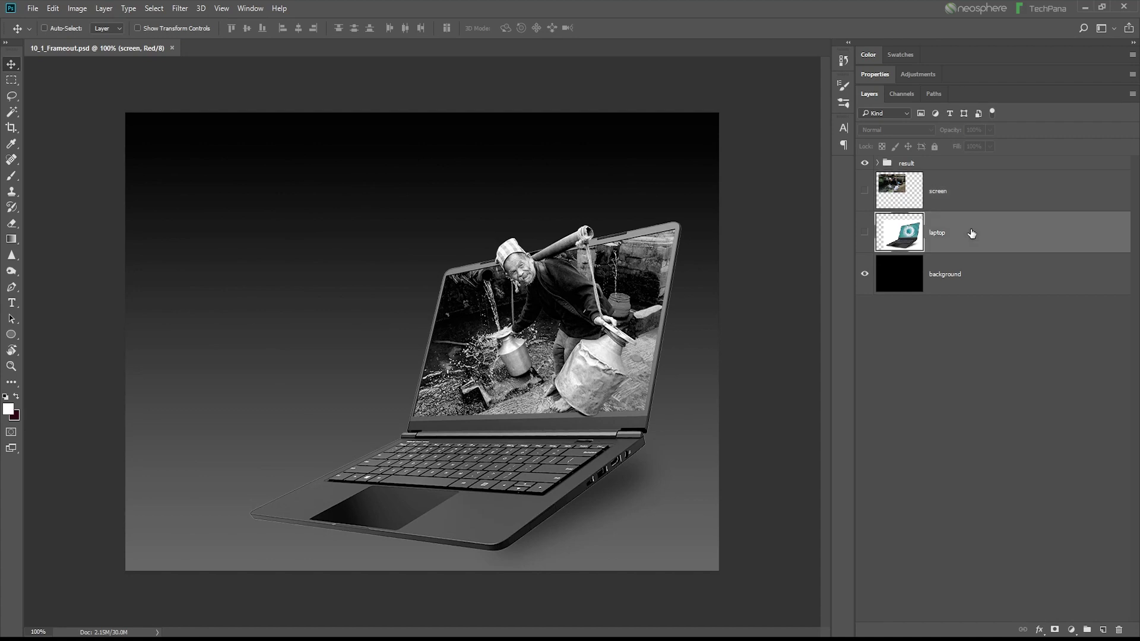
pyautogui.click(971, 233)
pyautogui.click(969, 206)
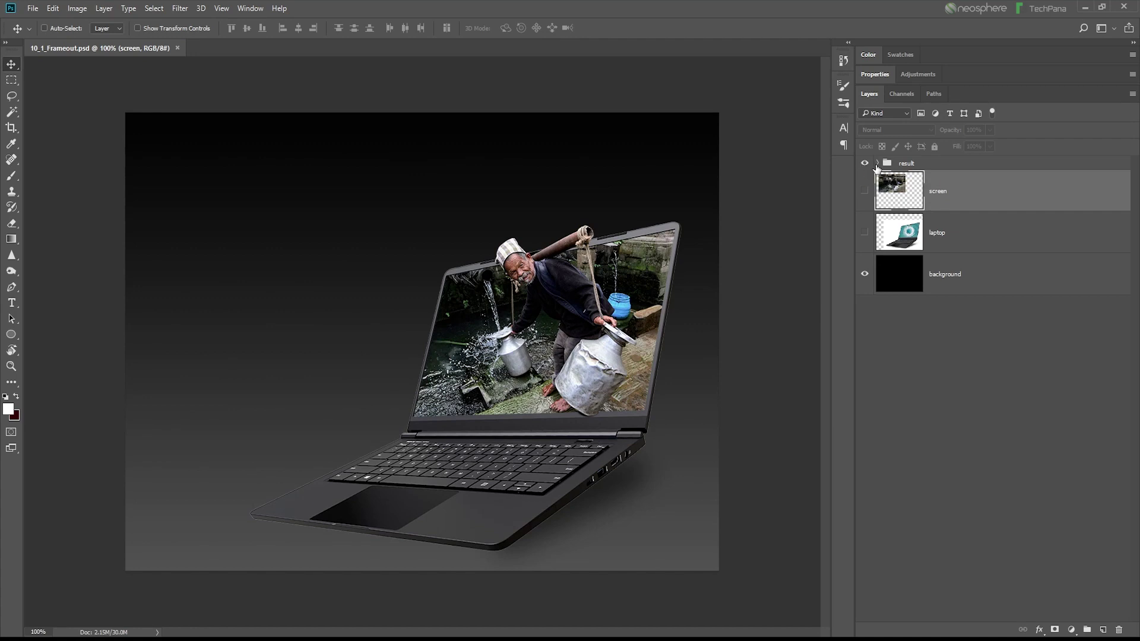
pyautogui.click(878, 162)
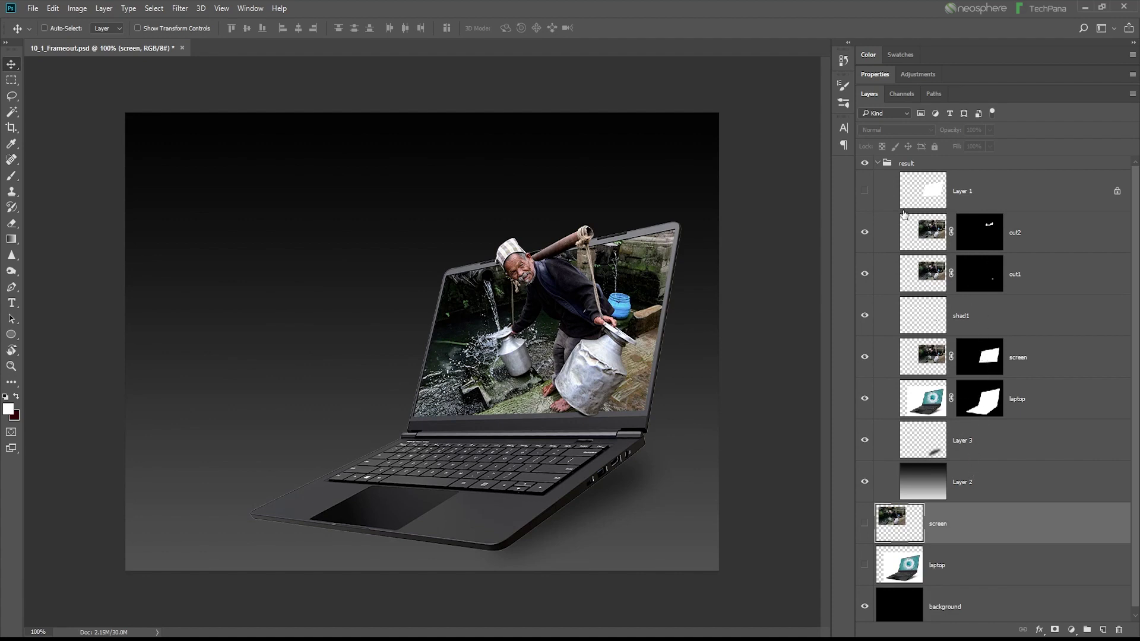
# - Hide the result group, screen and laptop layers, then select the black background layer
pyautogui.click(878, 164)
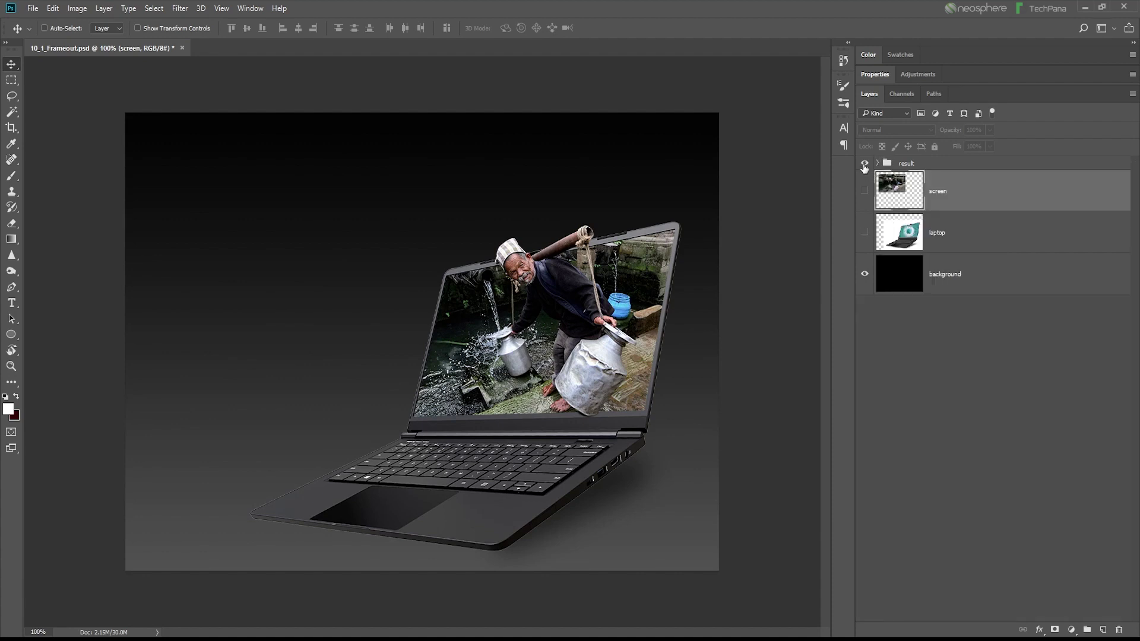
pyautogui.click(864, 164)
pyautogui.click(864, 199)
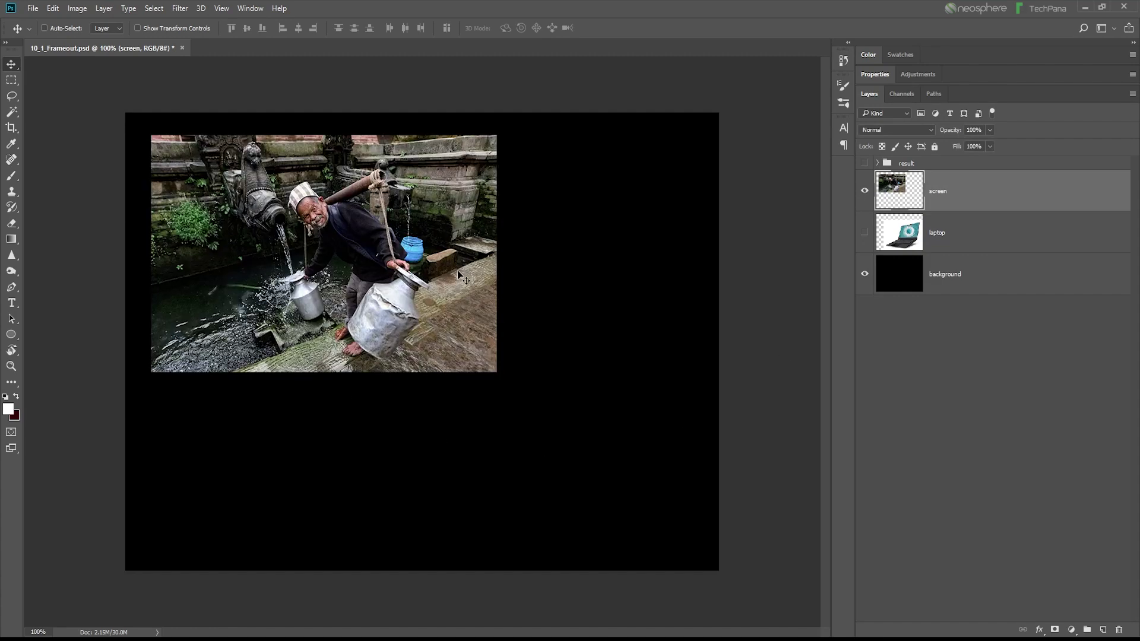
pyautogui.click(864, 199)
pyautogui.click(865, 233)
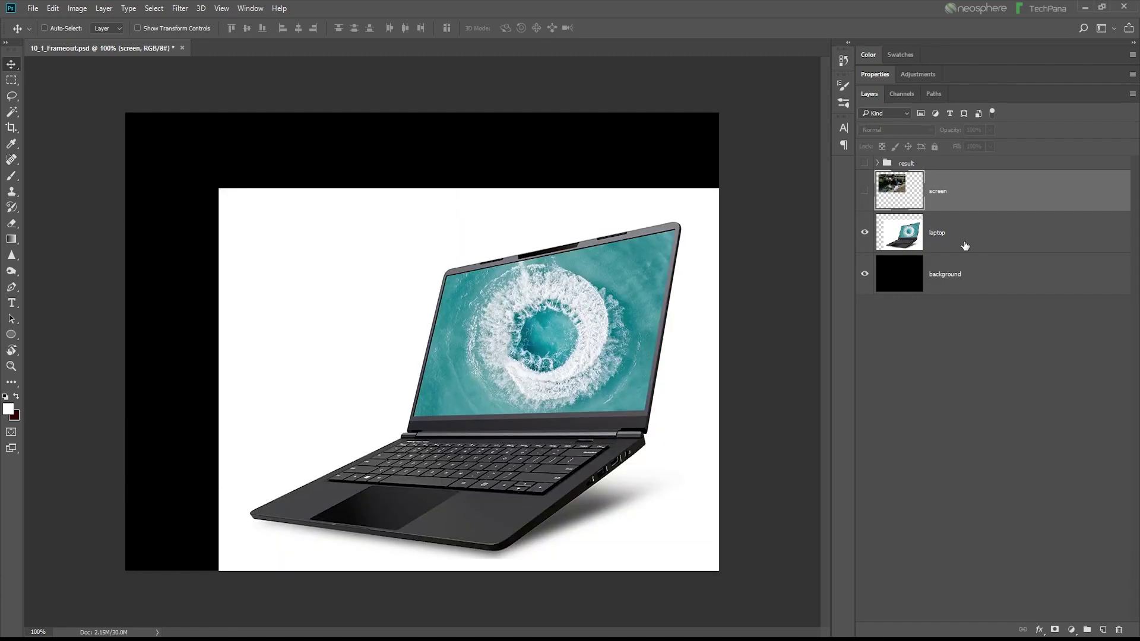
pyautogui.click(961, 244)
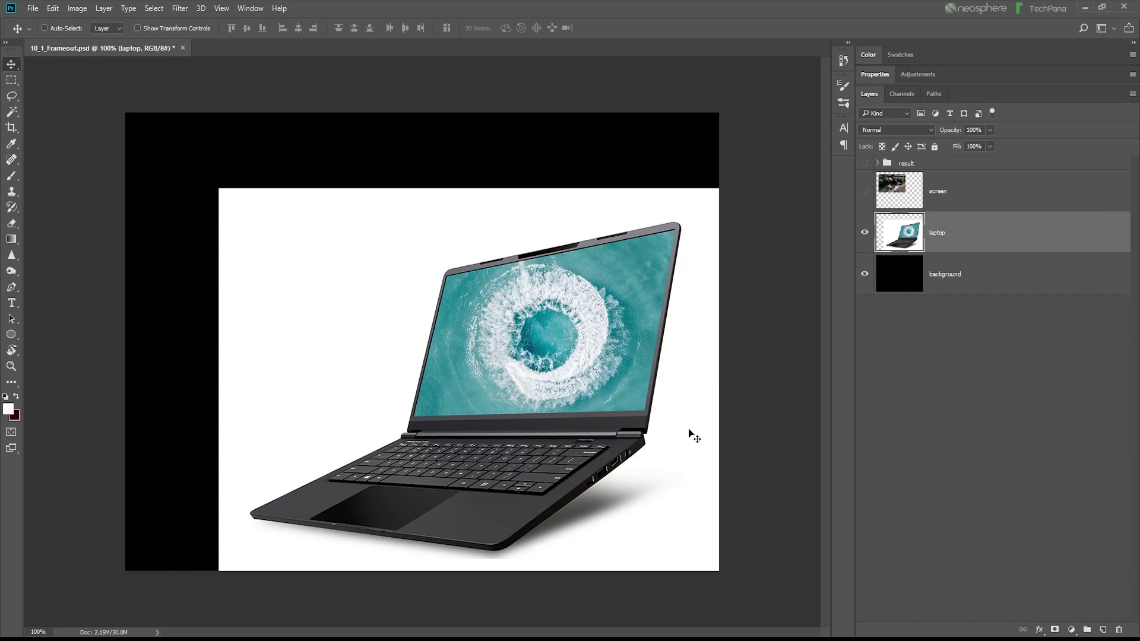
pyautogui.click(865, 232)
pyautogui.click(974, 273)
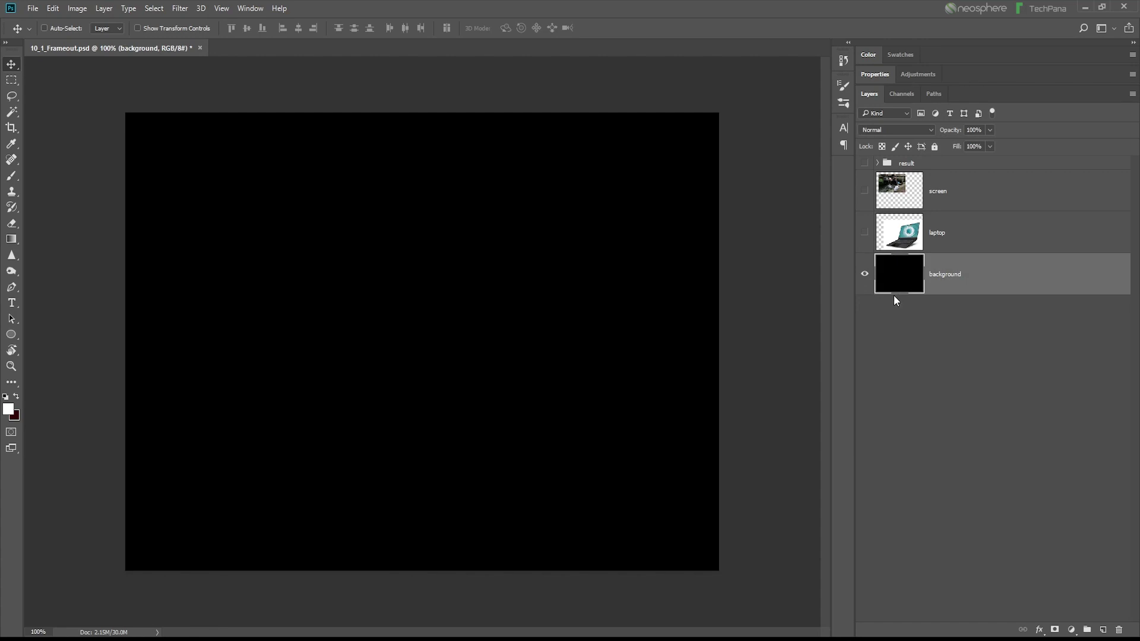
# - Fill a new Layer 4 with a vertical linear black-to-white gradient
pyautogui.click(12, 240)
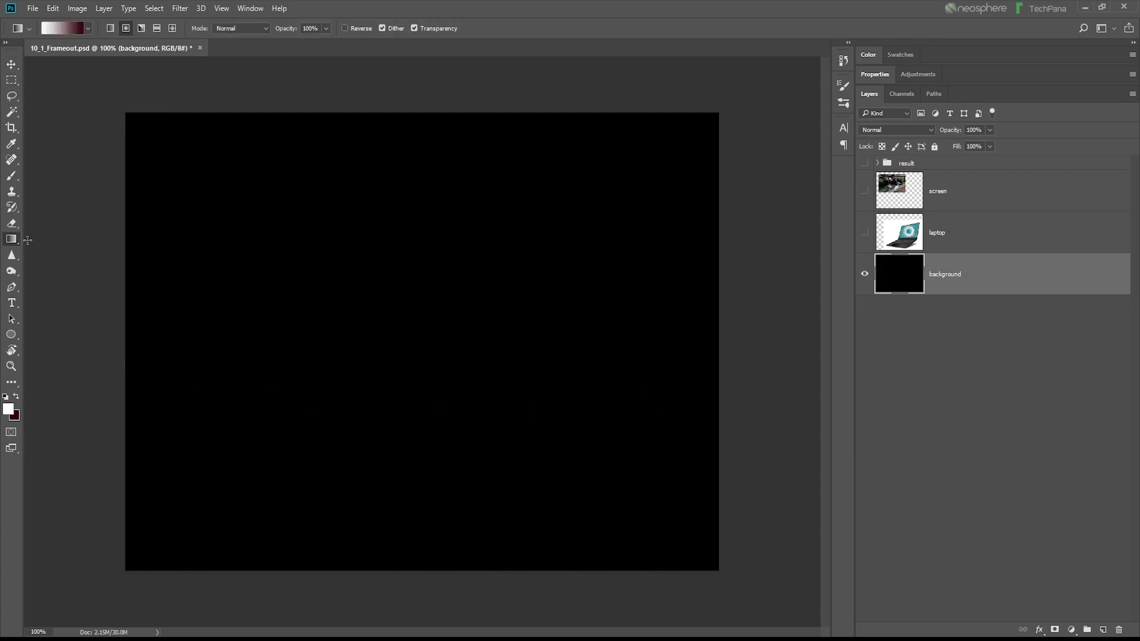
pyautogui.click(88, 28)
pyautogui.click(63, 53)
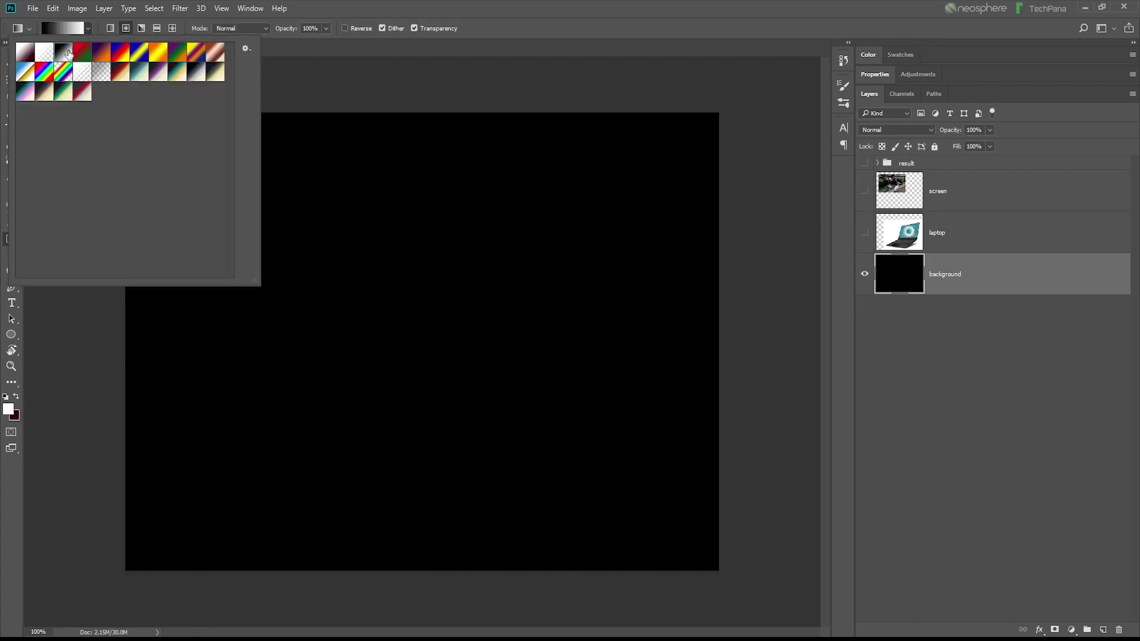
pyautogui.click(110, 28)
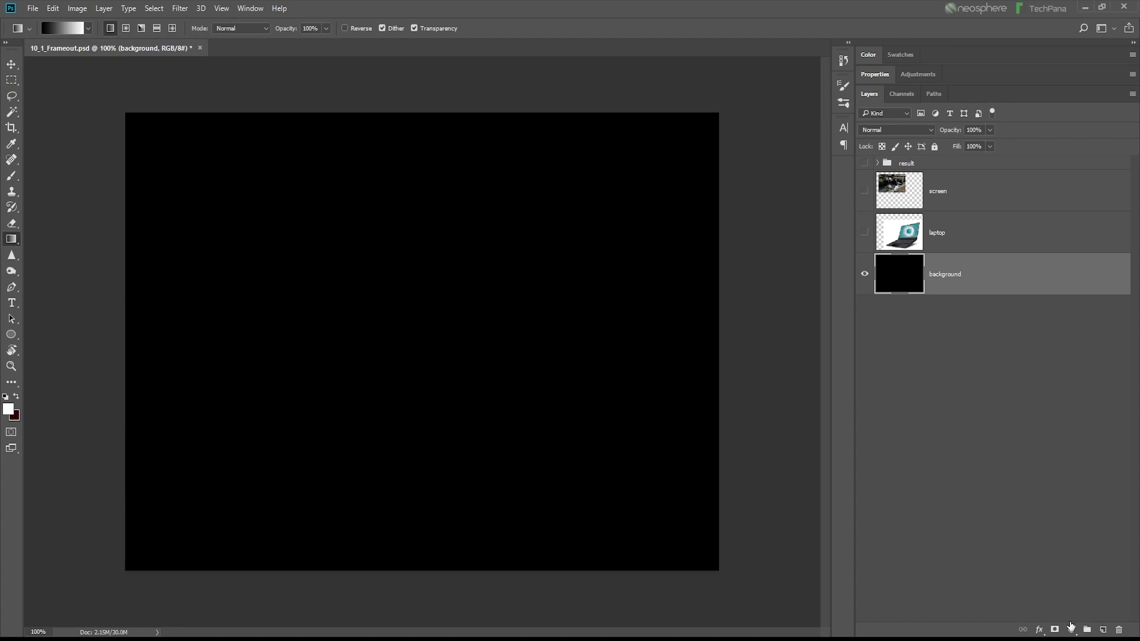
pyautogui.click(1103, 629)
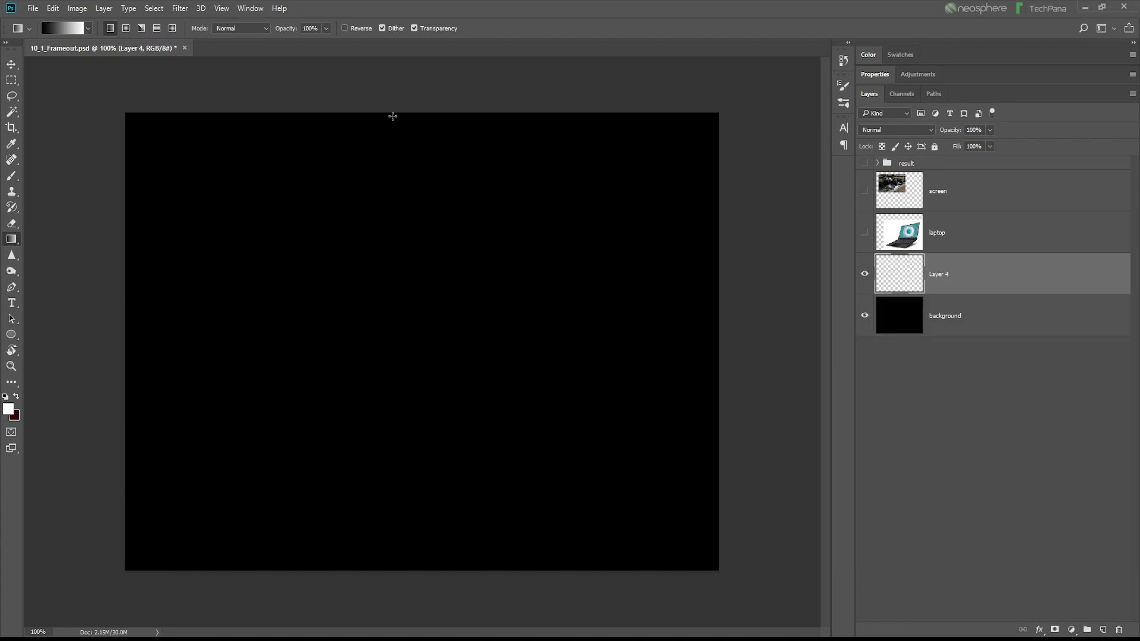
pyautogui.moveTo(403, 112); pyautogui.dragTo(406, 569)
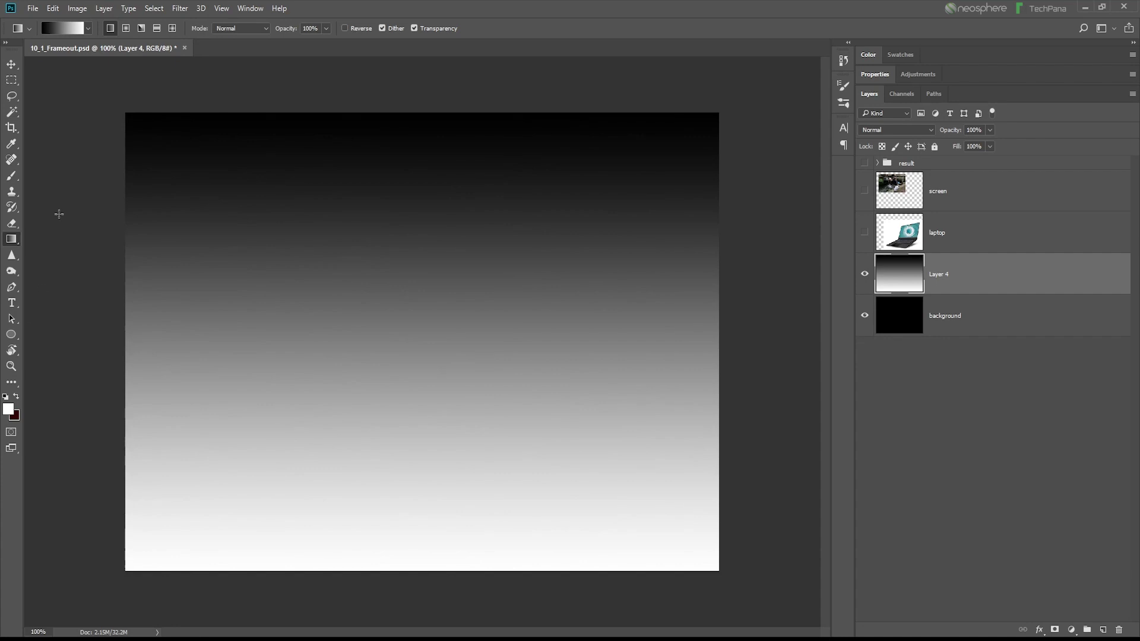
# - Flip the gradient vertically and stretch it to fade from light grey to black
pyautogui.click(11, 63)
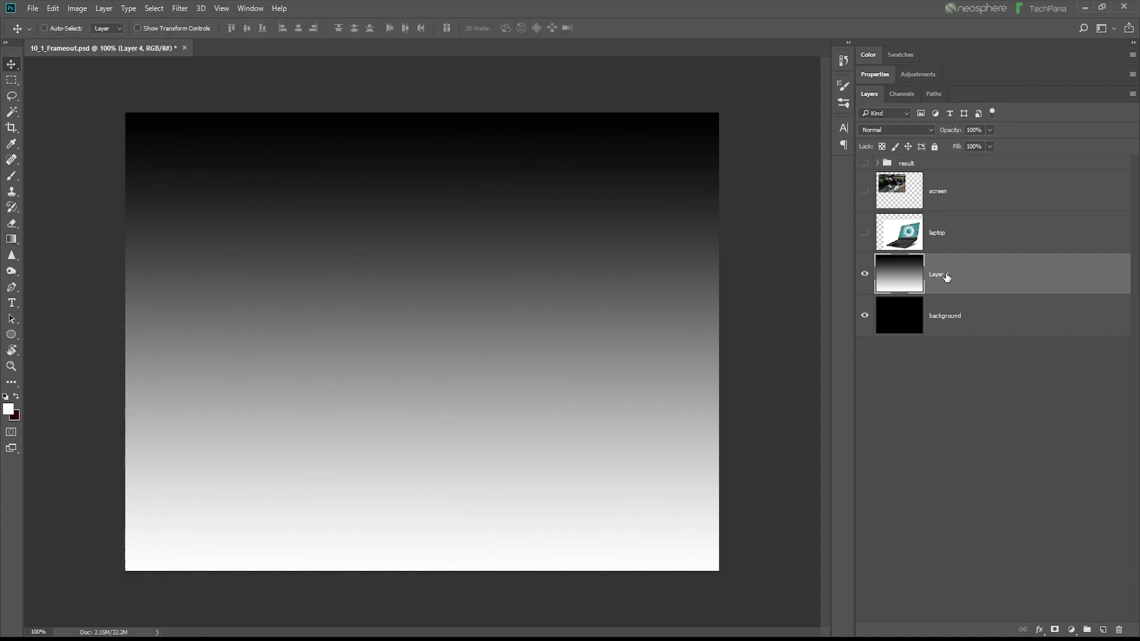
pyautogui.click(53, 8)
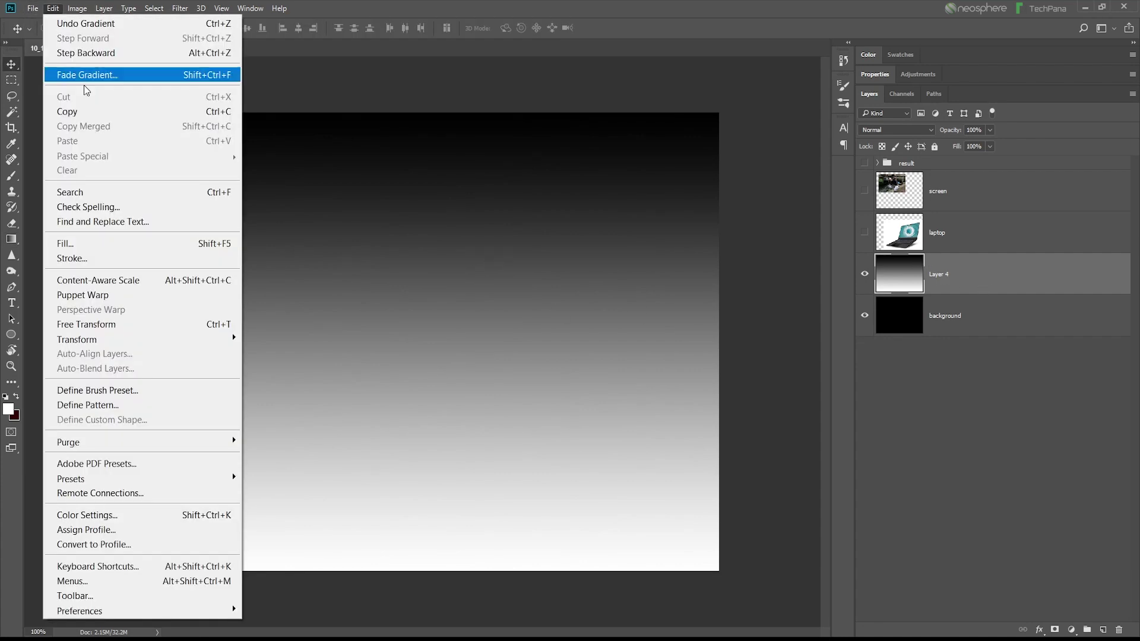
pyautogui.click(105, 325)
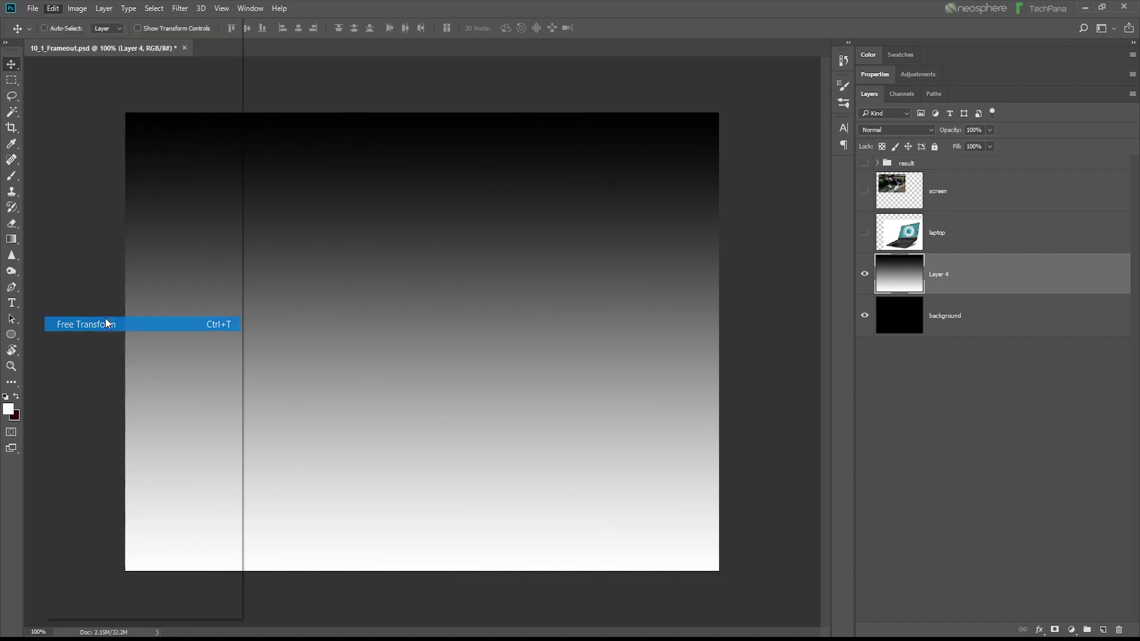
pyautogui.rightClick(323, 202)
pyautogui.click(377, 415)
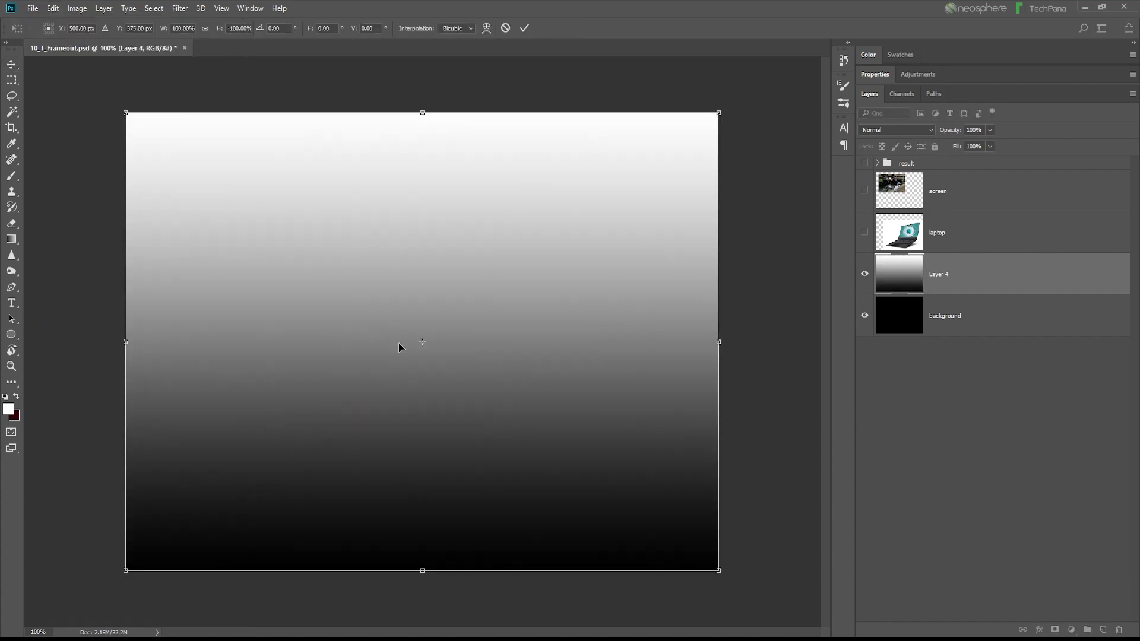
pyautogui.scroll(-5, 398, 343)
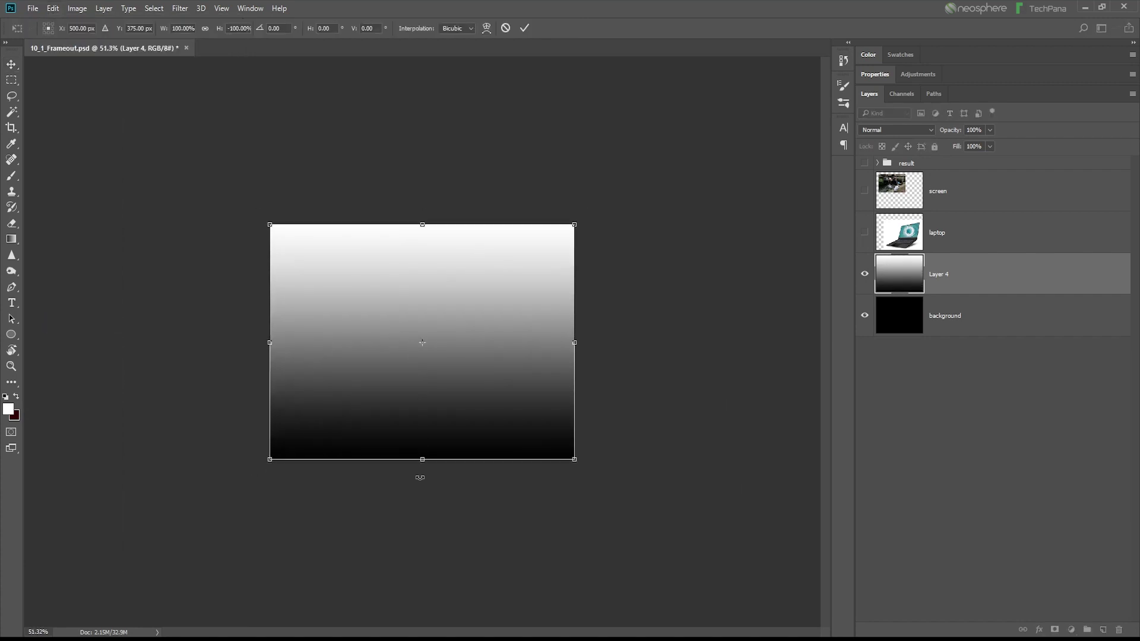
pyautogui.moveTo(422, 461)
pyautogui.mouseDown()
pyautogui.moveTo(423, 528)
pyautogui.moveTo(423, 506)
pyautogui.mouseUp()
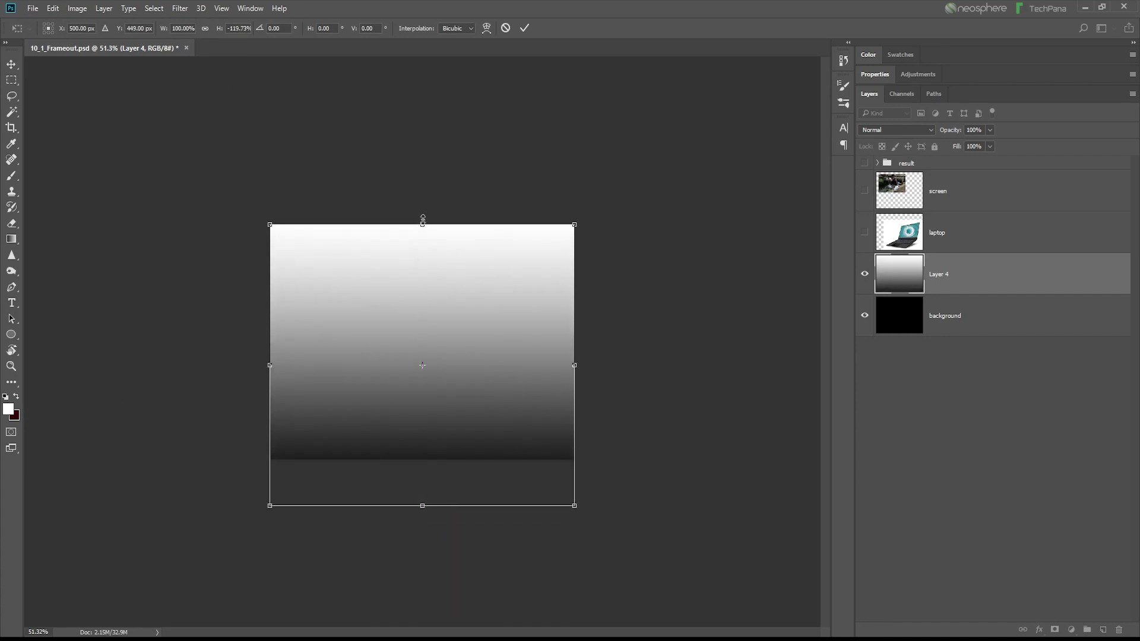
pyautogui.moveTo(423, 220); pyautogui.dragTo(422, 92)
pyautogui.moveTo(423, 513); pyautogui.dragTo(427, 504)
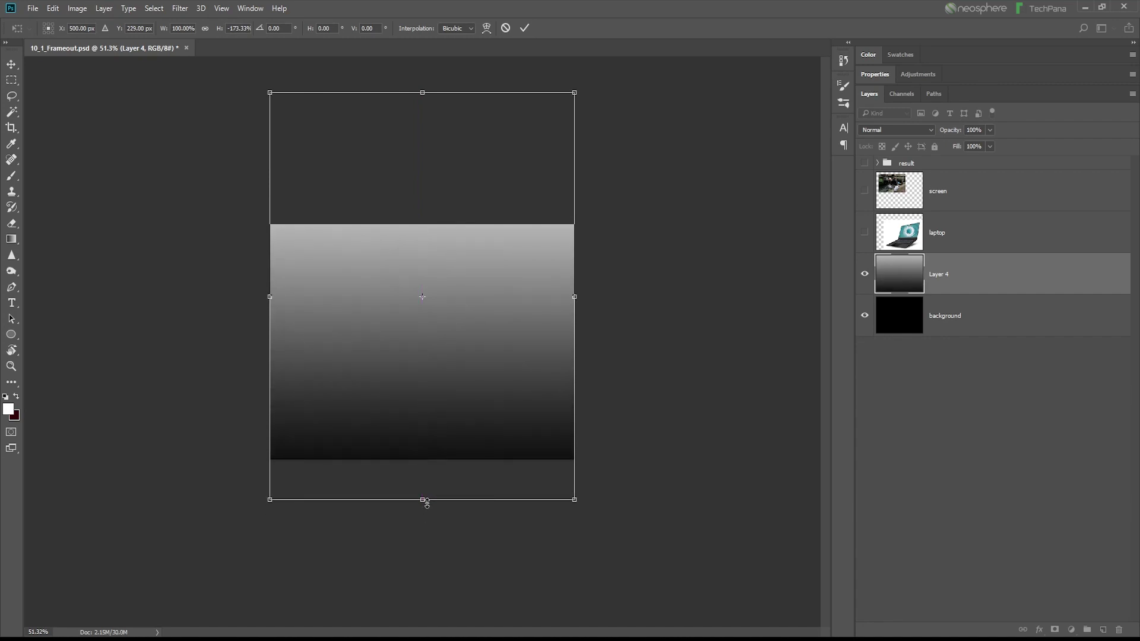
pyautogui.press('Return')
# - Rename Layer 4 to 'background'
pyautogui.doubleClick(944, 275)
pyautogui.write('bac')
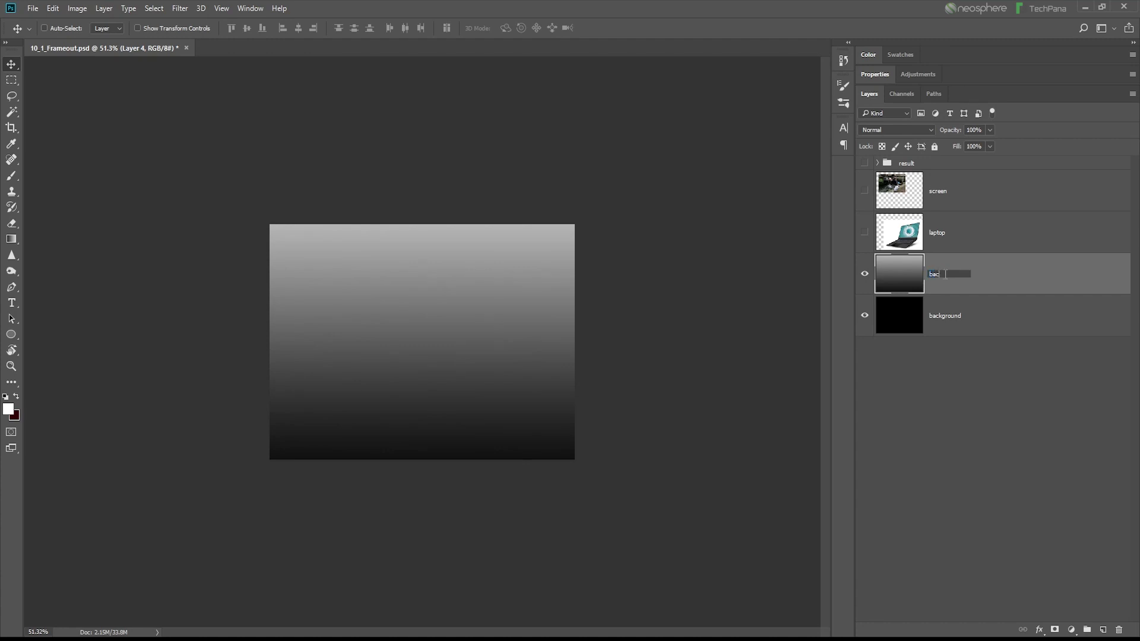
pyautogui.write('kground')
pyautogui.press('Return')
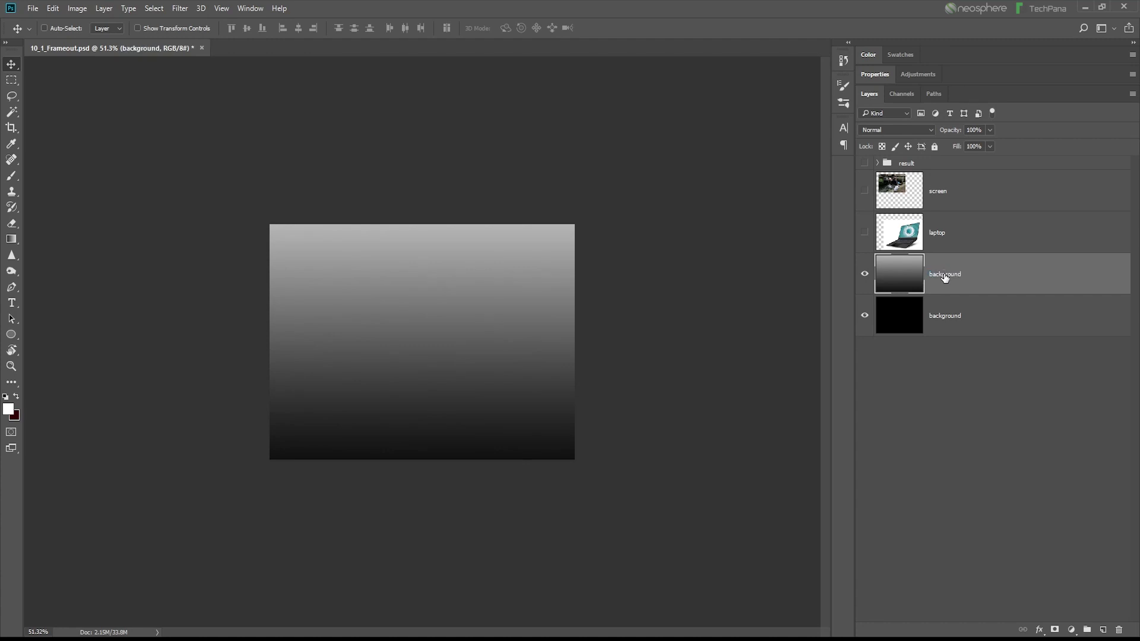
# - Show the laptop layer, trying Multiply blending before returning it to Normal
pyautogui.click(864, 232)
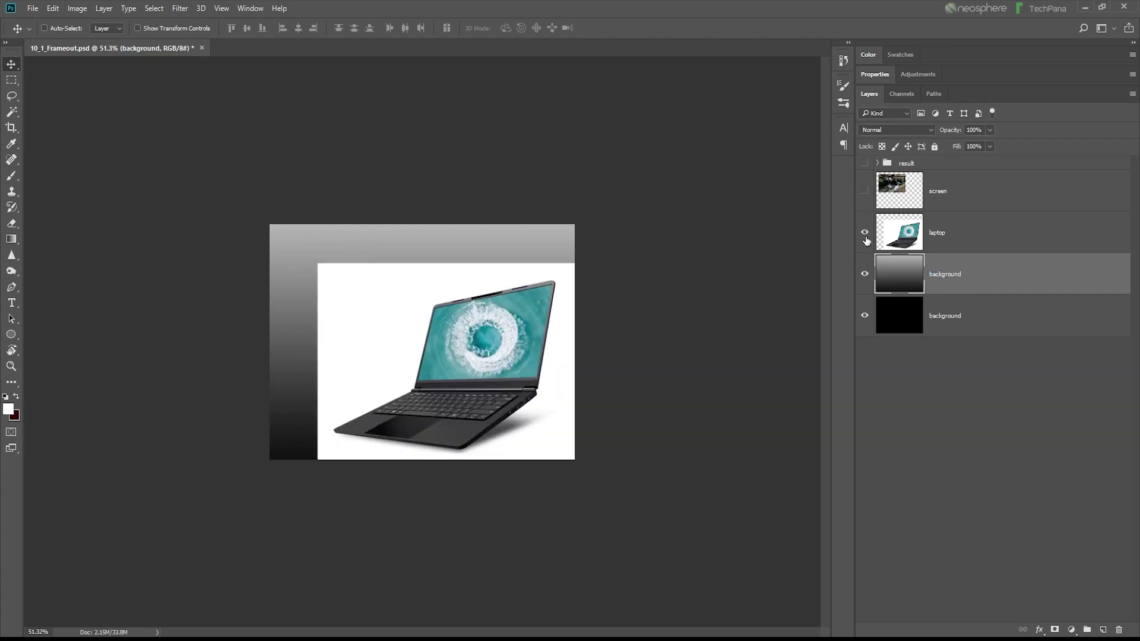
pyautogui.click(968, 246)
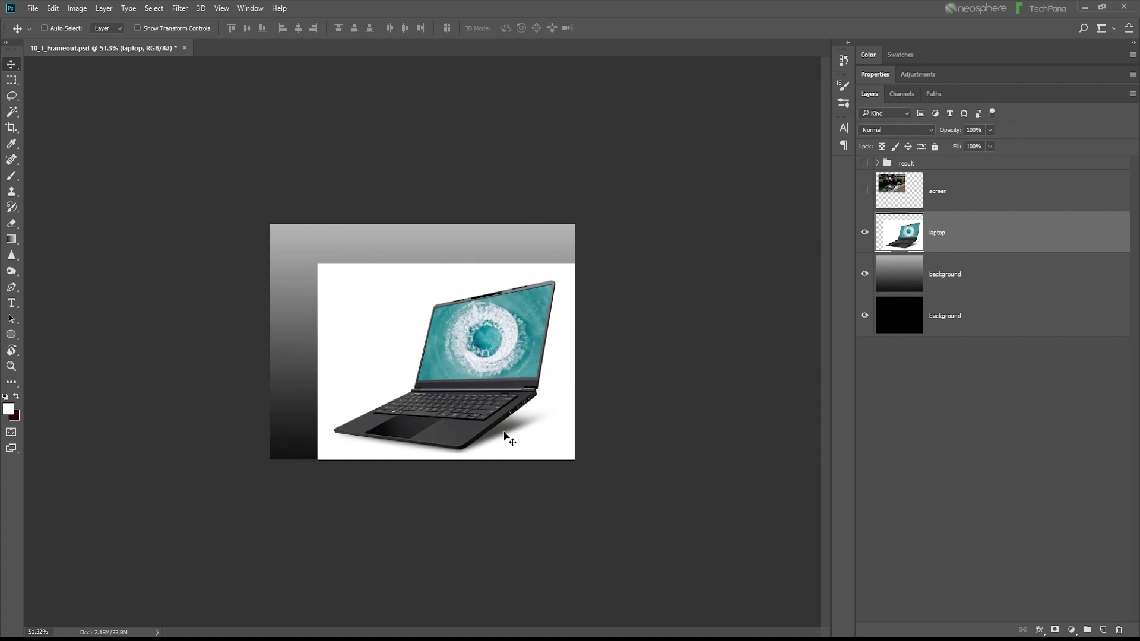
pyautogui.click(904, 132)
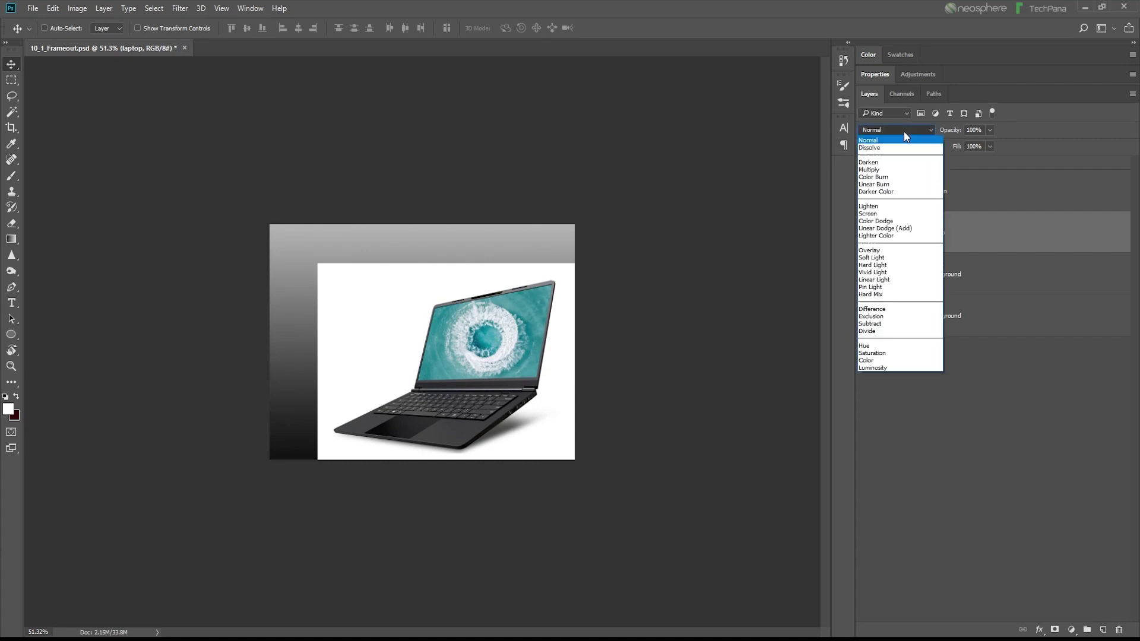
pyautogui.click(890, 170)
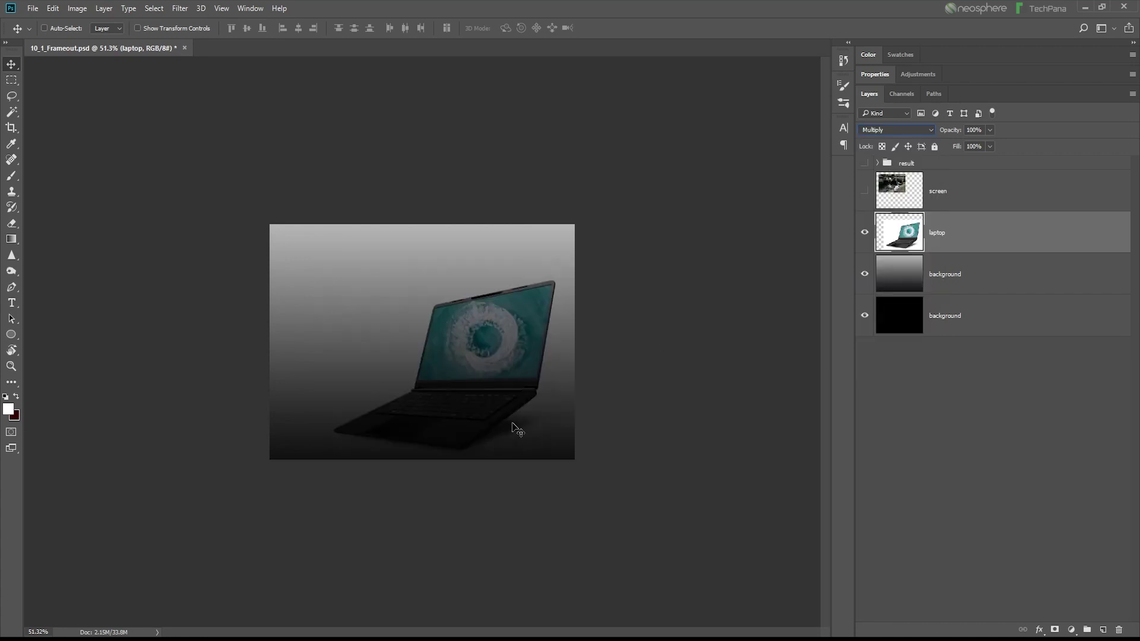
pyautogui.click(899, 138)
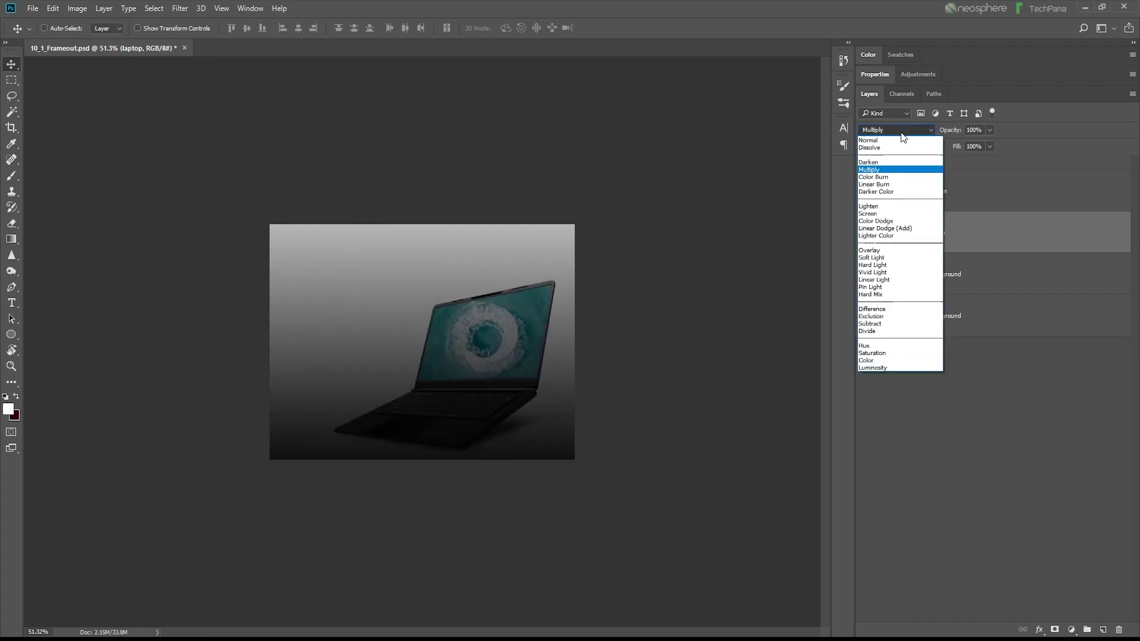
pyautogui.click(879, 140)
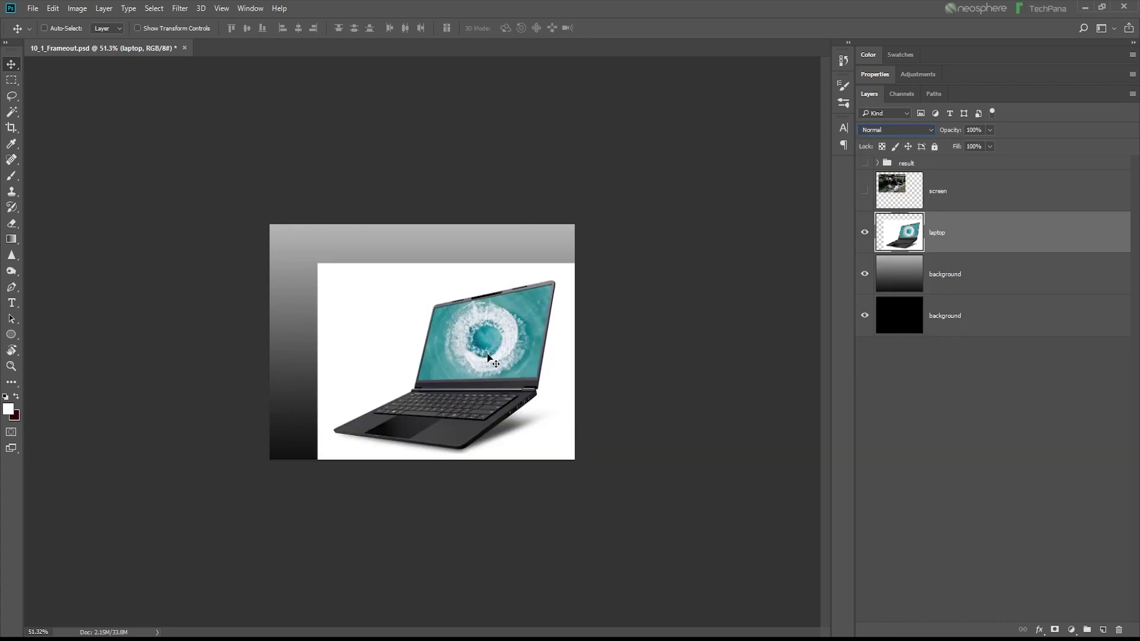
# - Scroll the Layers panel and begin renaming the laptop layer
pyautogui.scroll(3, 456, 406)
pyautogui.scroll(1, 456, 409)
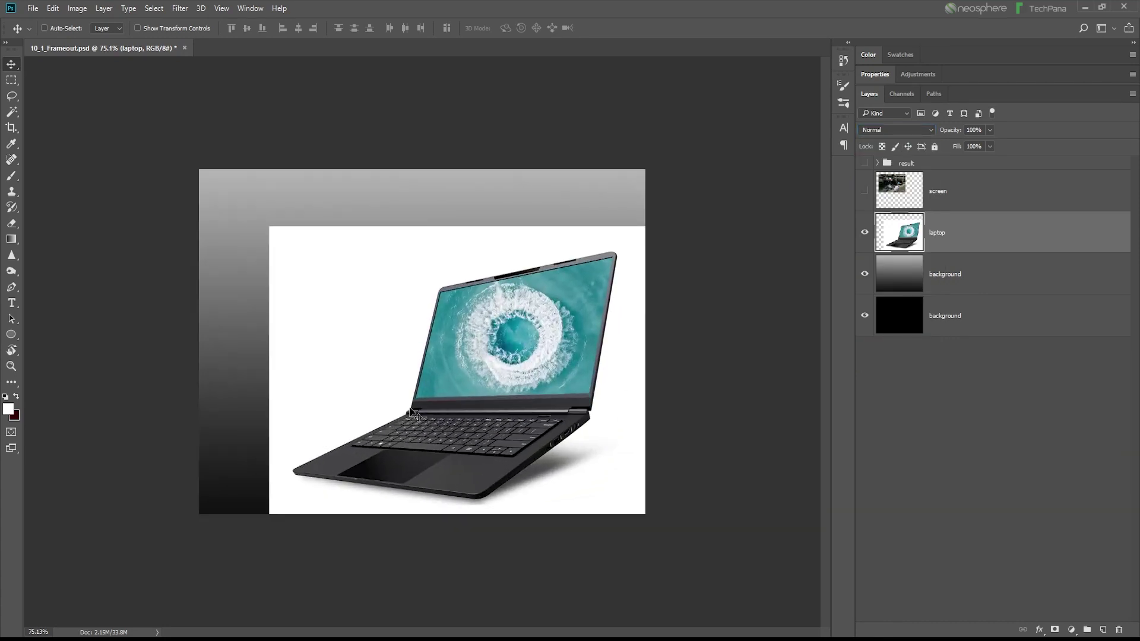
pyautogui.scroll(1, 420, 418)
pyautogui.scroll(1, 385, 429)
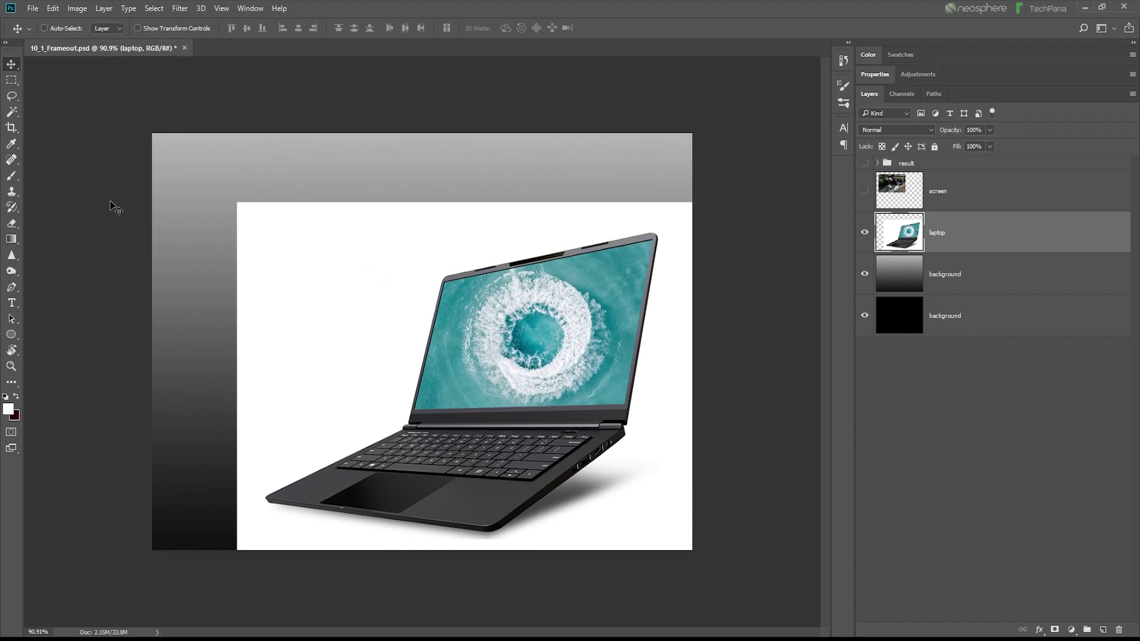
pyautogui.doubleClick(938, 234)
# - Name the layer 'laptop shadow' and switch to the Pen tool
pyautogui.write('w')
pyautogui.click(996, 232)
pyautogui.click(11, 286)
pyautogui.hotkey('ctrl', '1')
pyautogui.scroll(2, 399, 441)
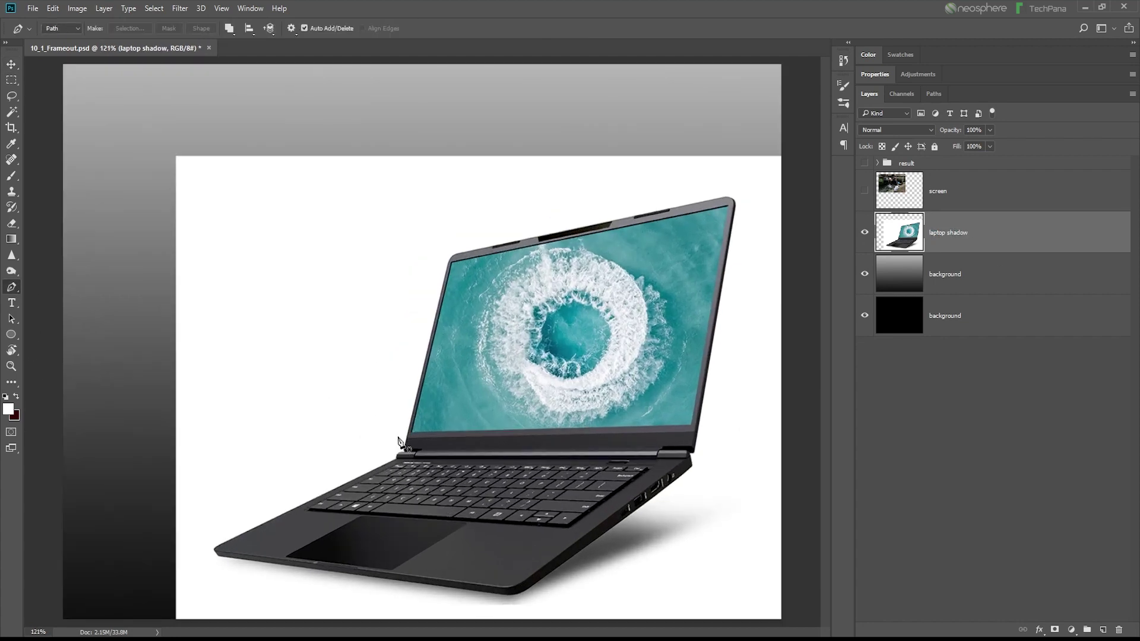
pyautogui.scroll(2, 399, 441)
pyautogui.scroll(1, 399, 441)
pyautogui.scroll(-3, 444, 494)
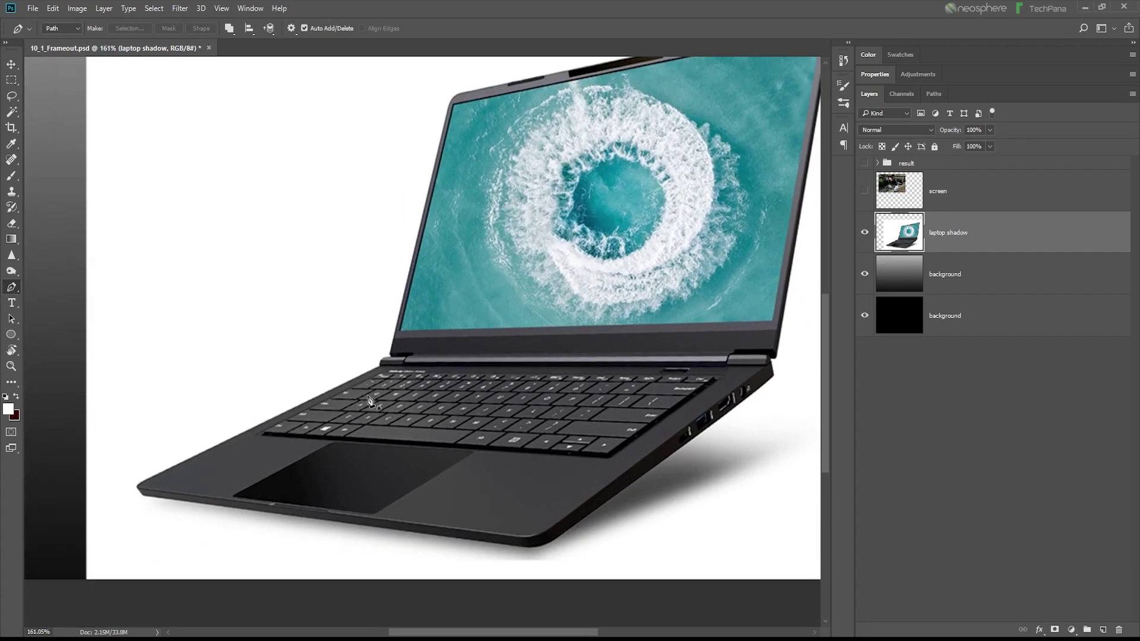
pyautogui.scroll(7, 374, 395)
pyautogui.scroll(2, 374, 395)
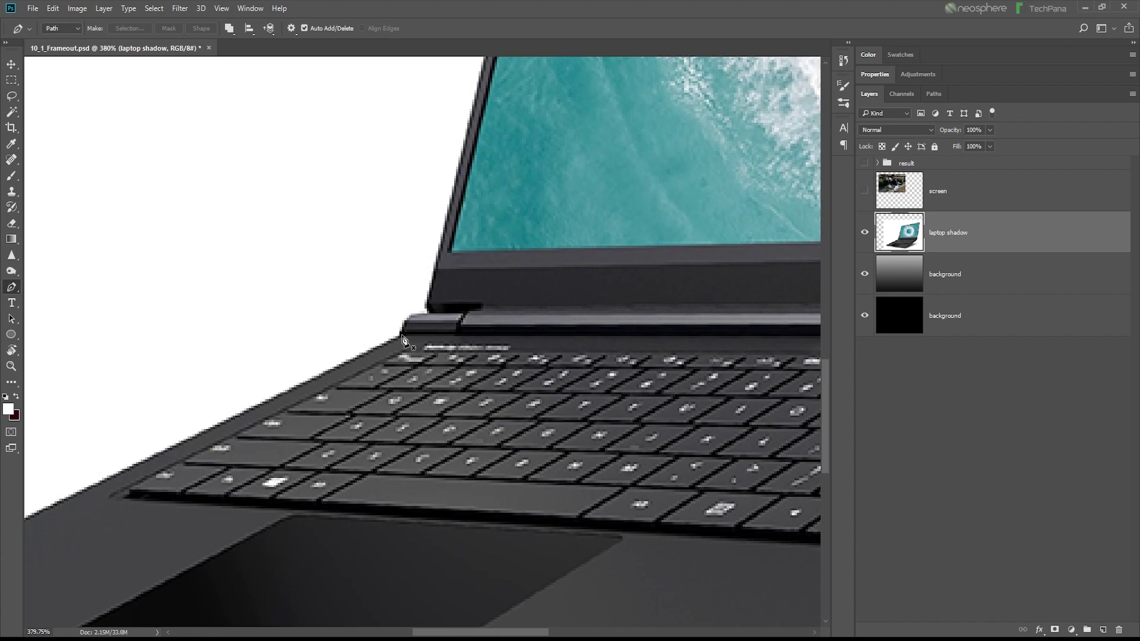
pyautogui.scroll(-5, 250, 415)
pyautogui.hscroll(-5, 250, 416)
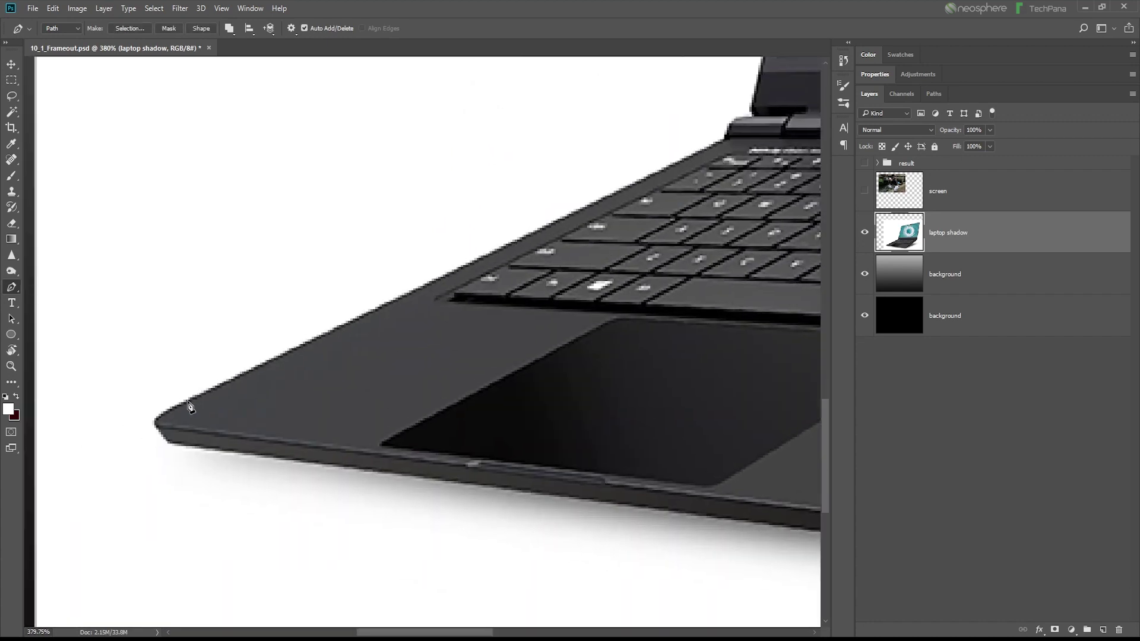
# - Trace pen anchors along the laptop's front, right side and screen's top-right corner
pyautogui.moveTo(179, 405)
pyautogui.mouseDown()
pyautogui.moveTo(159, 415)
pyautogui.moveTo(162, 438)
pyautogui.mouseUp()
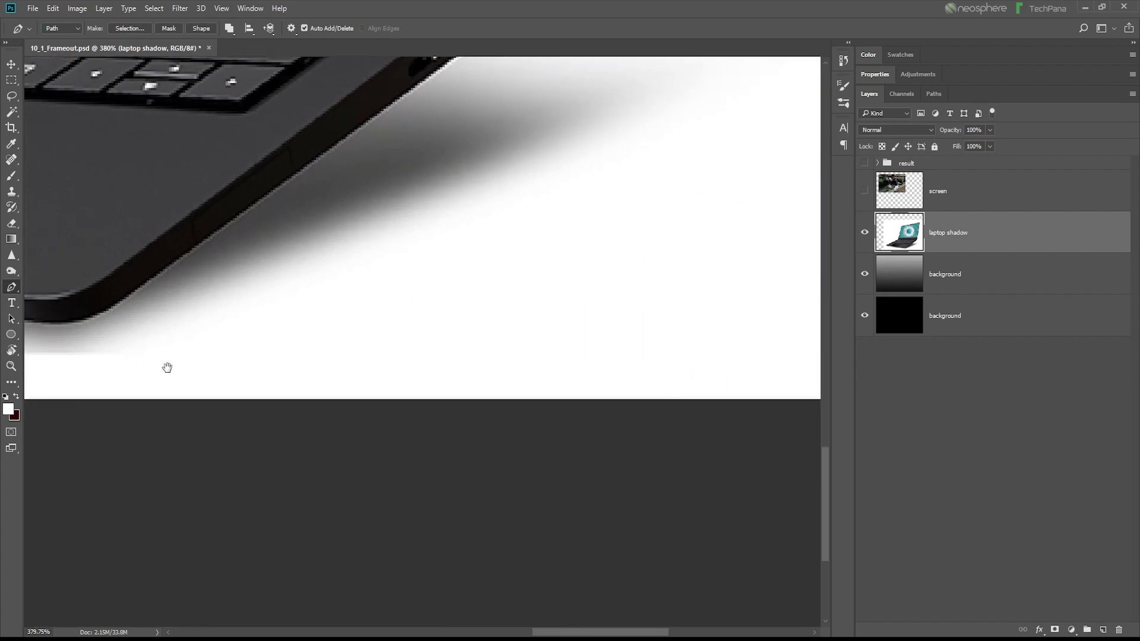
pyautogui.moveTo(165, 368); pyautogui.dragTo(604, 461)
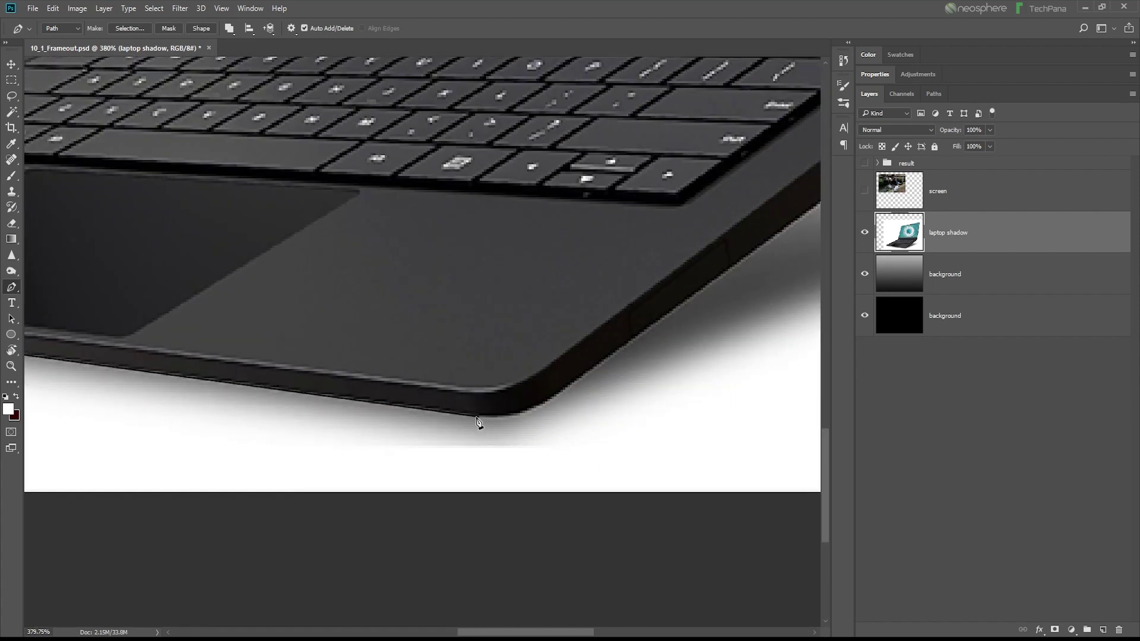
pyautogui.moveTo(473, 415); pyautogui.dragTo(497, 420)
pyautogui.moveTo(547, 402)
pyautogui.mouseDown()
pyautogui.moveTo(568, 387)
pyautogui.moveTo(235, 477)
pyautogui.mouseUp()
pyautogui.click(563, 219)
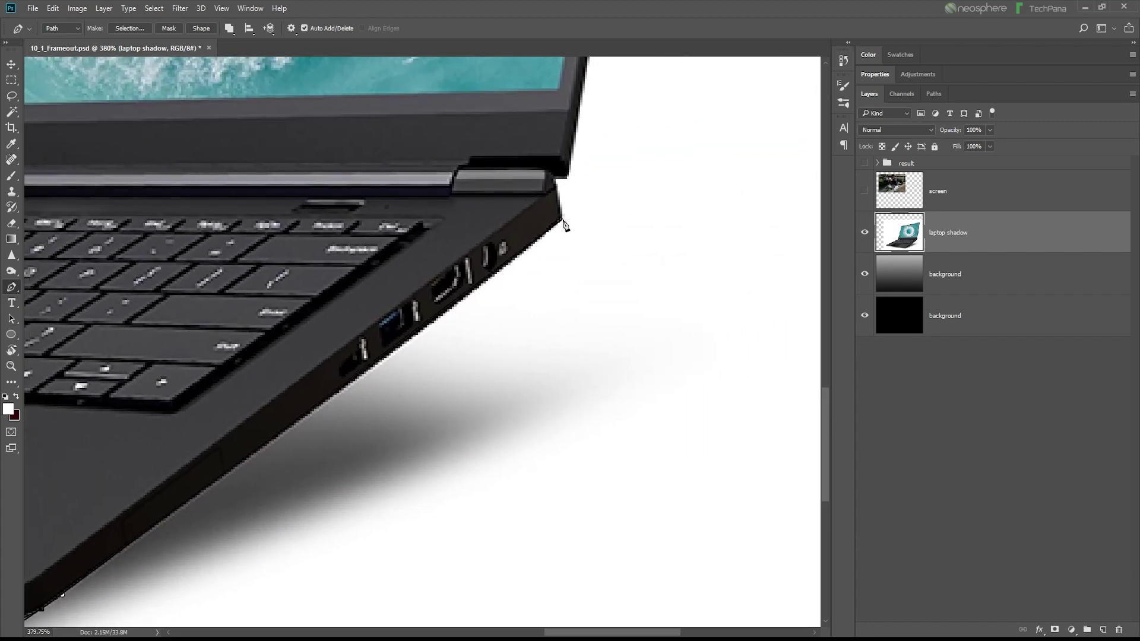
pyautogui.click(558, 185)
pyautogui.moveTo(586, 158); pyautogui.dragTo(542, 495)
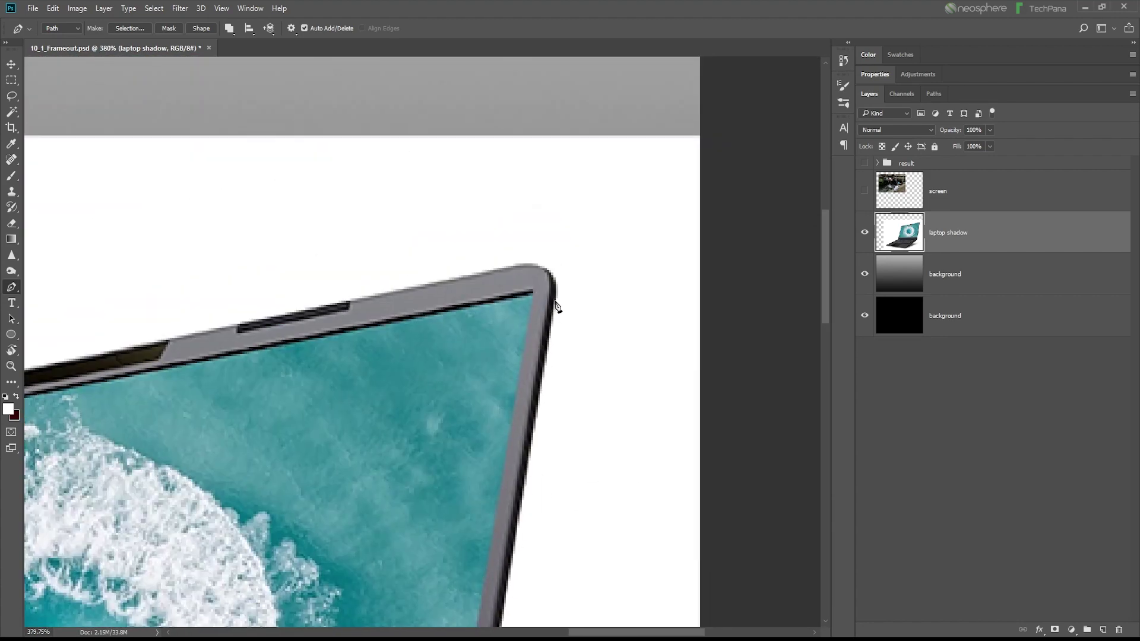
pyautogui.moveTo(552, 321); pyautogui.dragTo(560, 280)
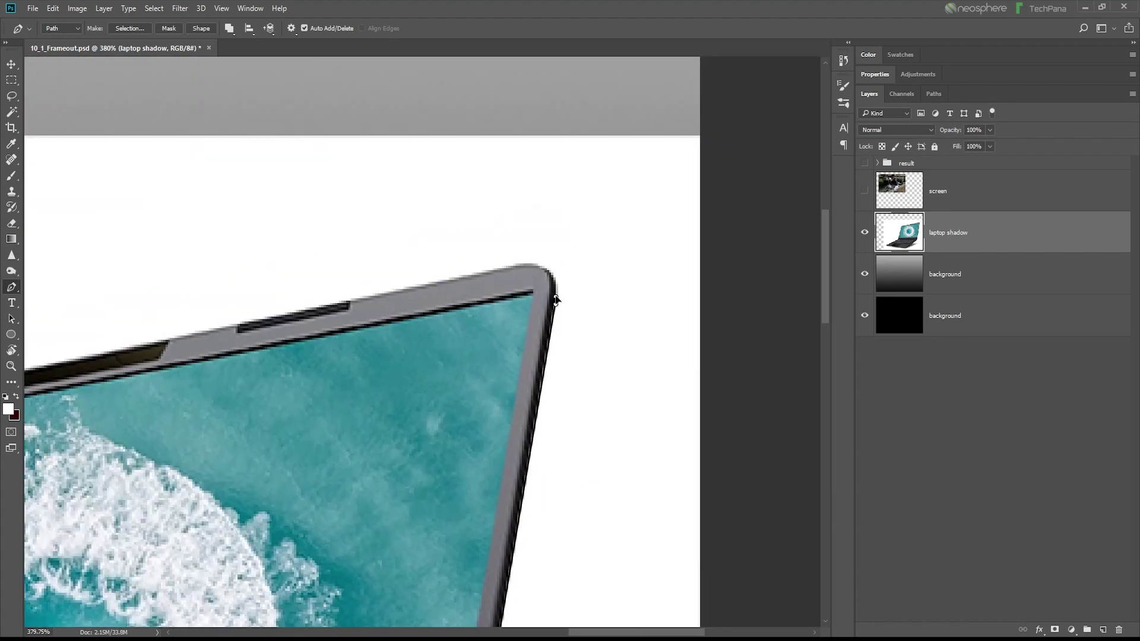
pyautogui.click(517, 269)
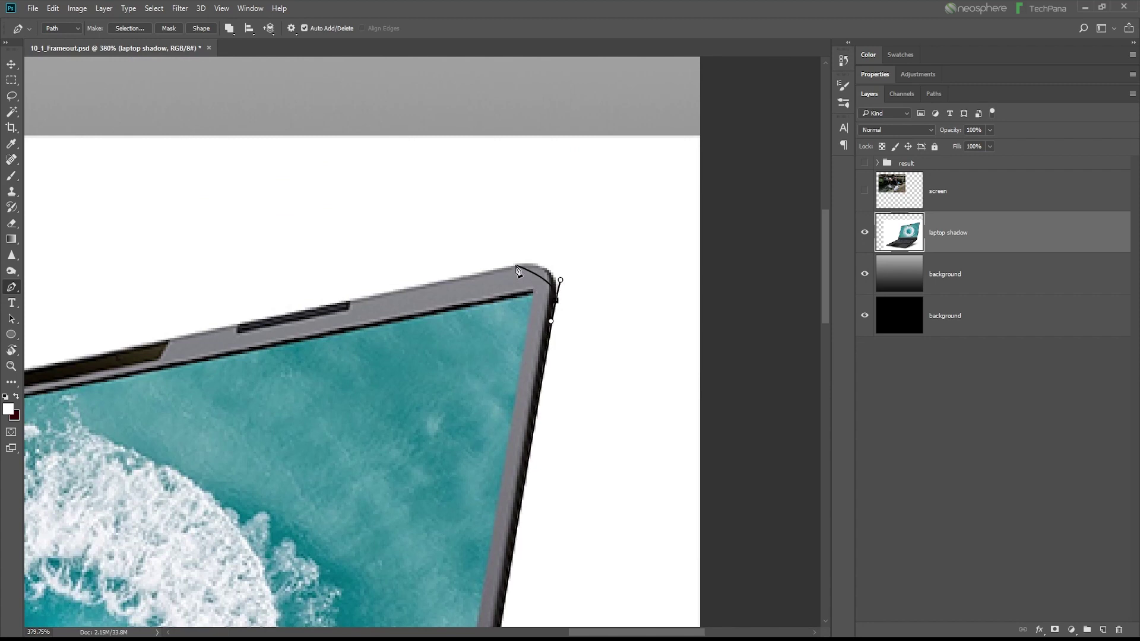
pyautogui.moveTo(508, 268); pyautogui.dragTo(476, 272)
# - Continue the path along the left bezel down to the left hinge
pyautogui.moveTo(344, 340)
pyautogui.mouseDown()
pyautogui.moveTo(323, 360)
pyautogui.moveTo(444, 353)
pyautogui.mouseUp()
pyautogui.click(544, 375)
pyautogui.click(504, 418)
pyautogui.moveTo(503, 423)
pyautogui.mouseDown()
pyautogui.moveTo(493, 467)
pyautogui.moveTo(472, 367)
pyautogui.mouseUp()
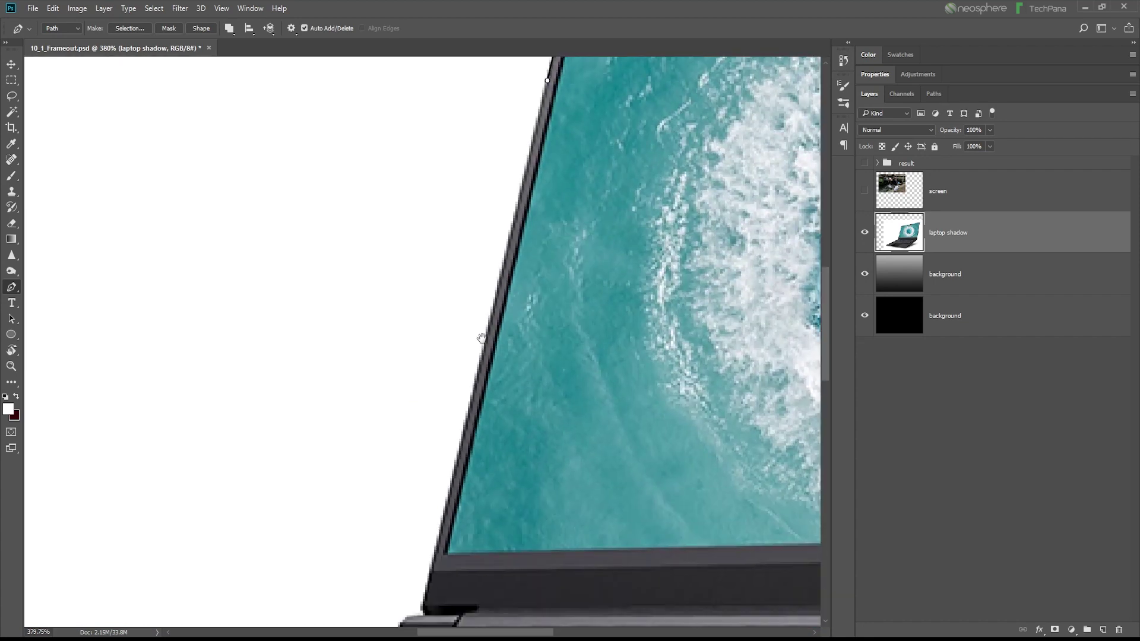
pyautogui.click(463, 354)
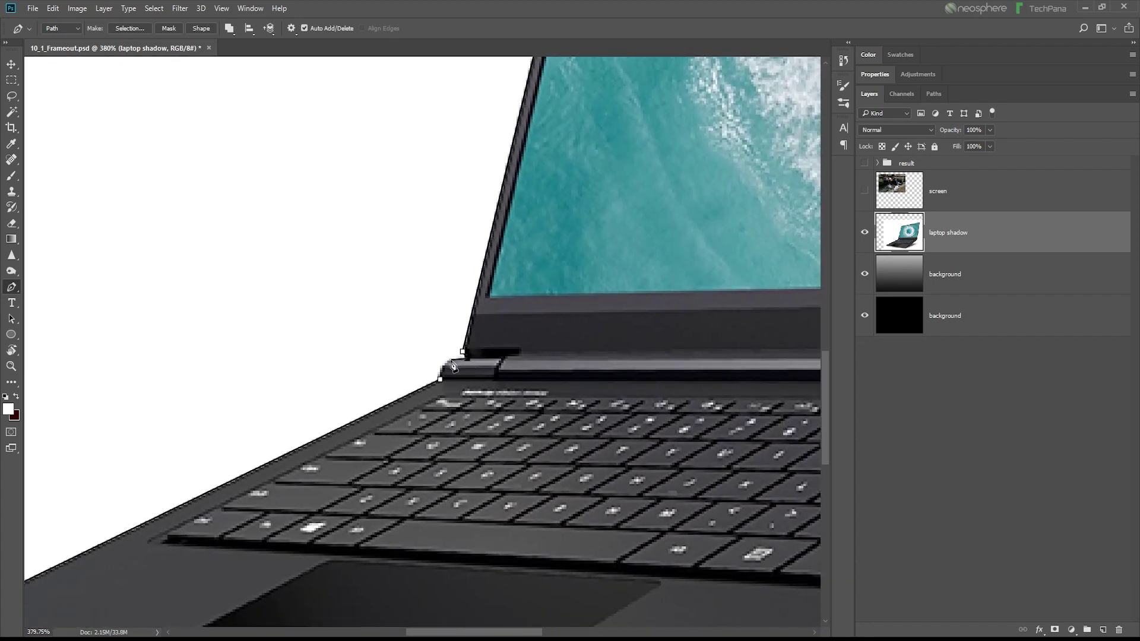
pyautogui.moveTo(456, 361); pyautogui.dragTo(447, 362)
pyautogui.scroll(-2, 448, 397)
pyautogui.scroll(-2, 447, 396)
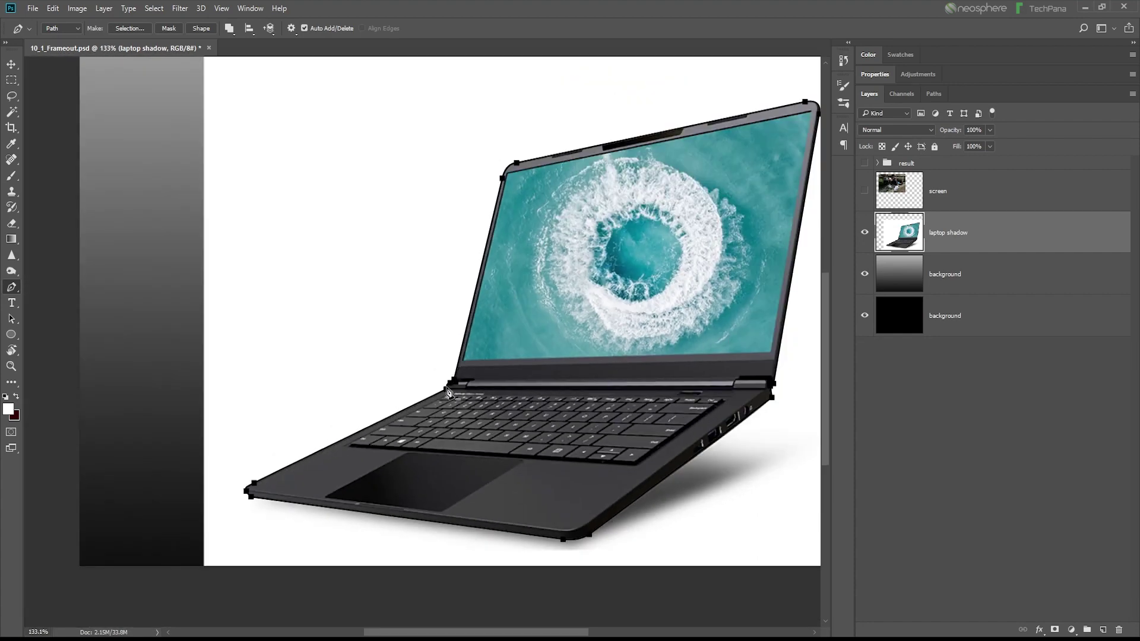
pyautogui.scroll(-1, 564, 345)
pyautogui.scroll(-1, 564, 344)
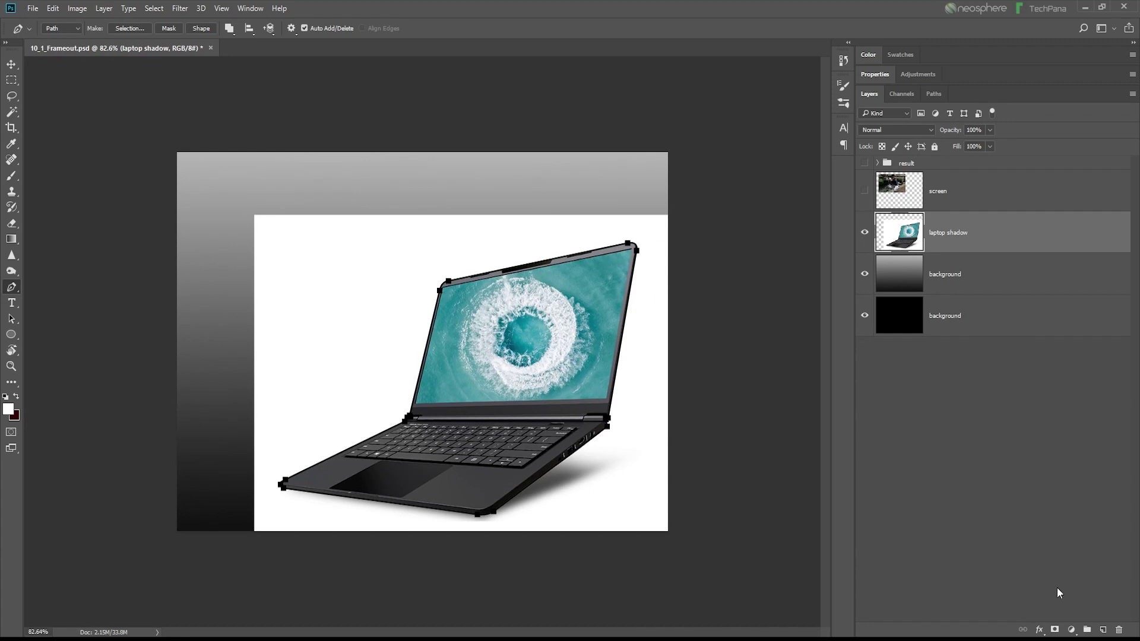
# - Load the laptop outline path as a selection and mask the laptop shadow layer with it
pyautogui.click(932, 94)
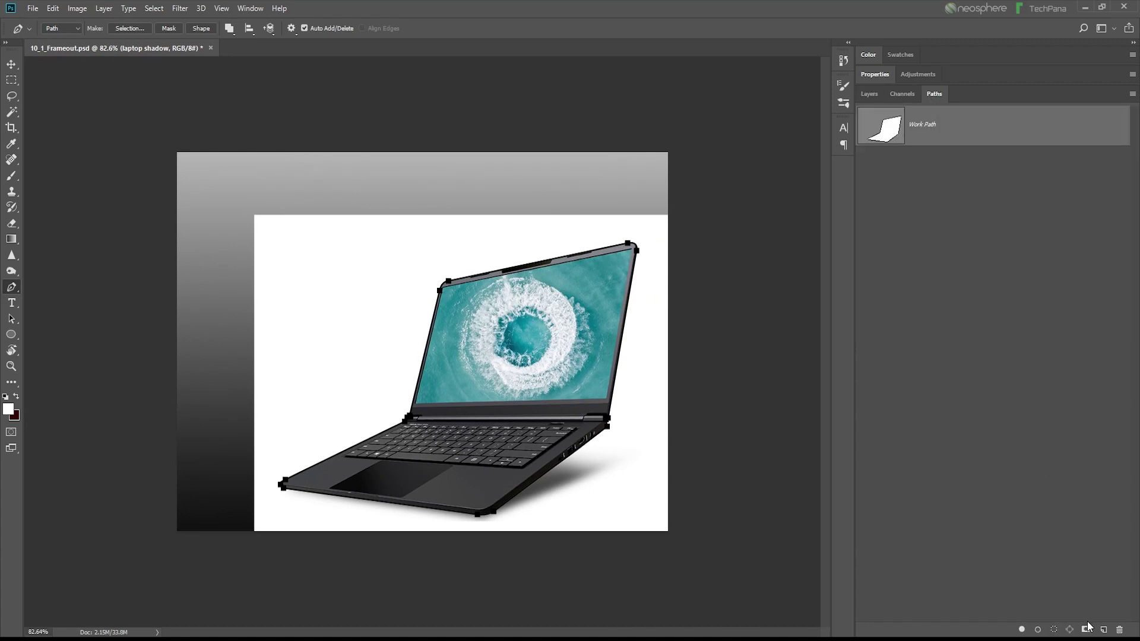
pyautogui.click(1055, 630)
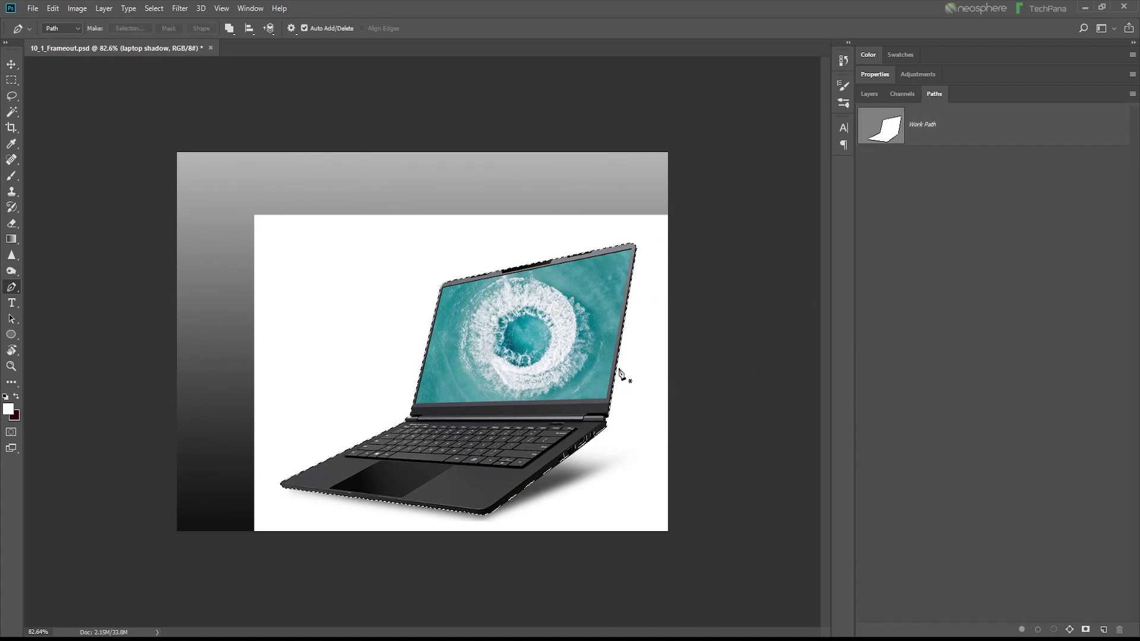
pyautogui.click(880, 95)
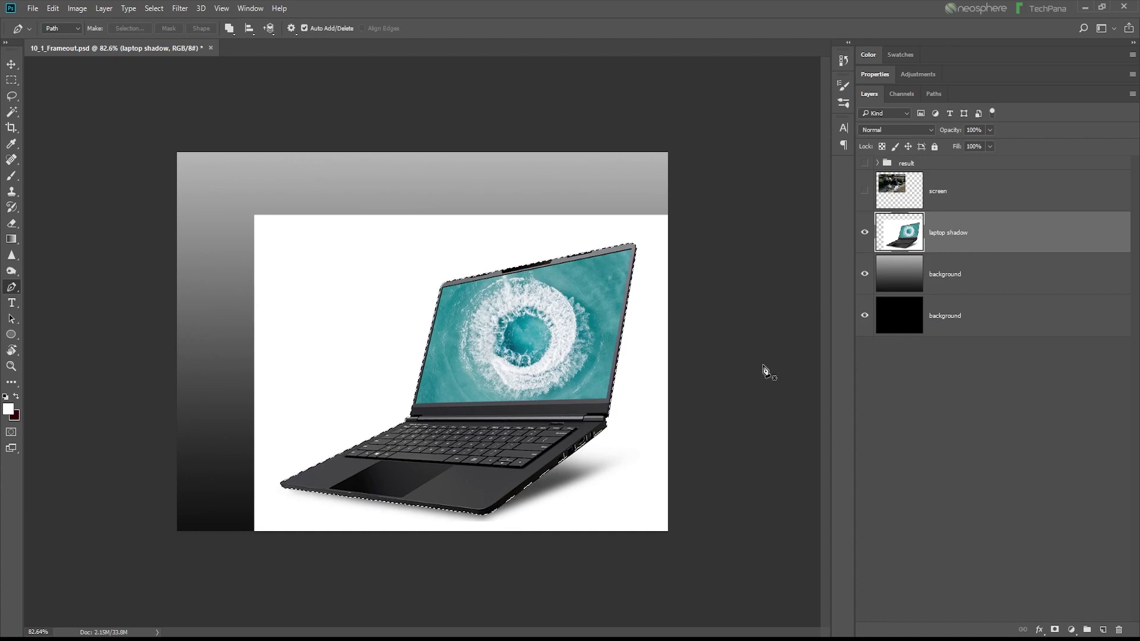
pyautogui.click(11, 65)
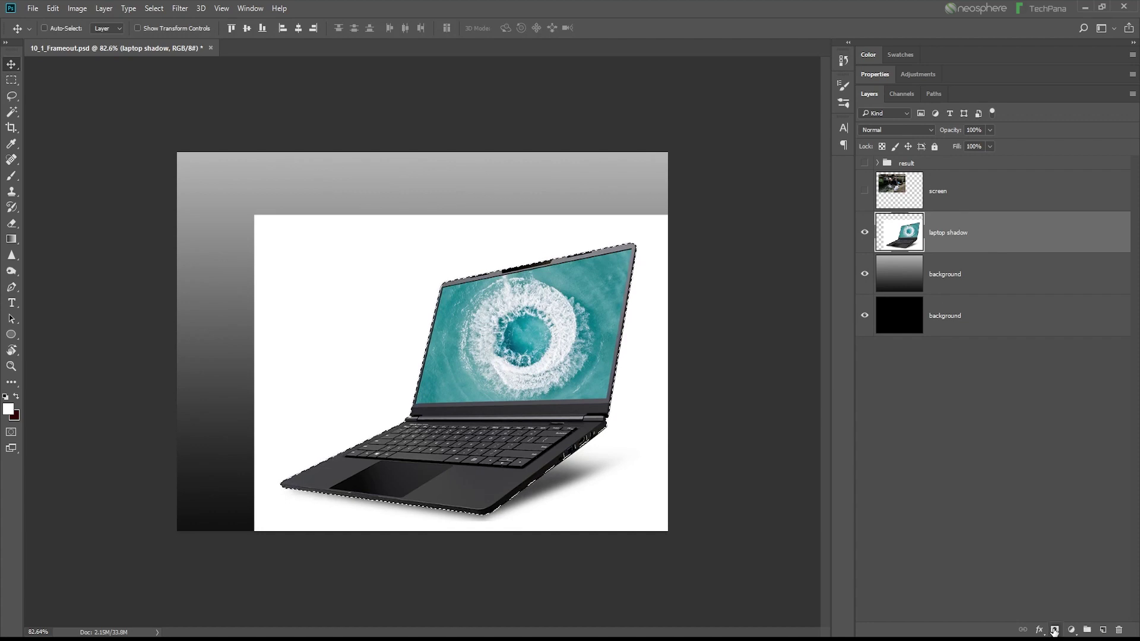
pyautogui.click(1055, 631)
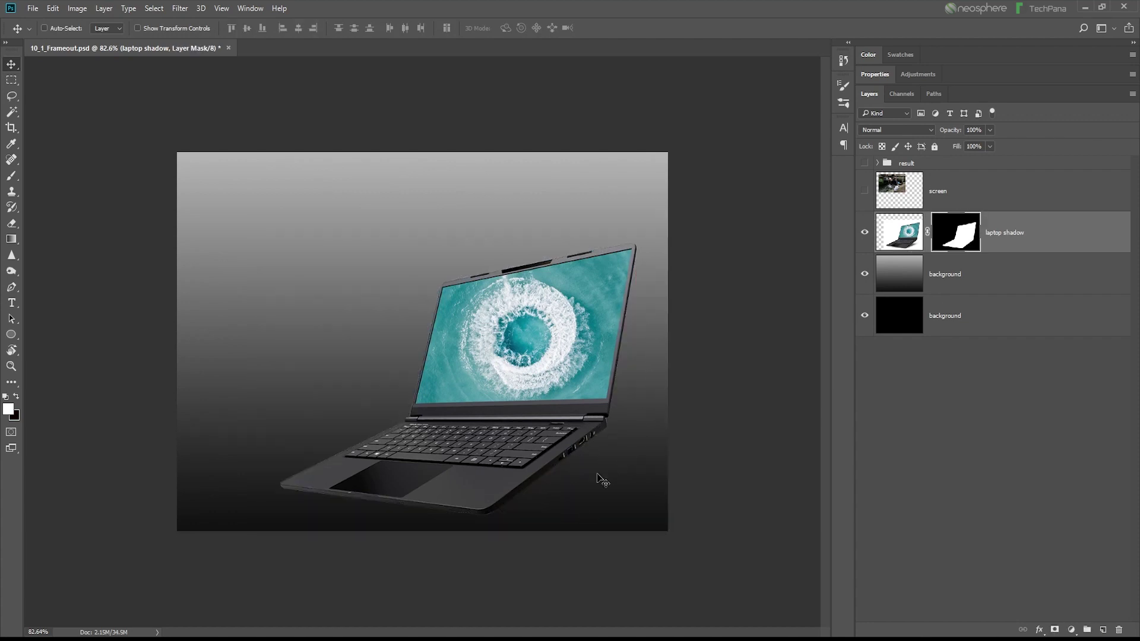
# - Duplicate laptop shadow as a hidden layer named 'laptop', then reselect laptop shadow
pyautogui.rightClick(1044, 231)
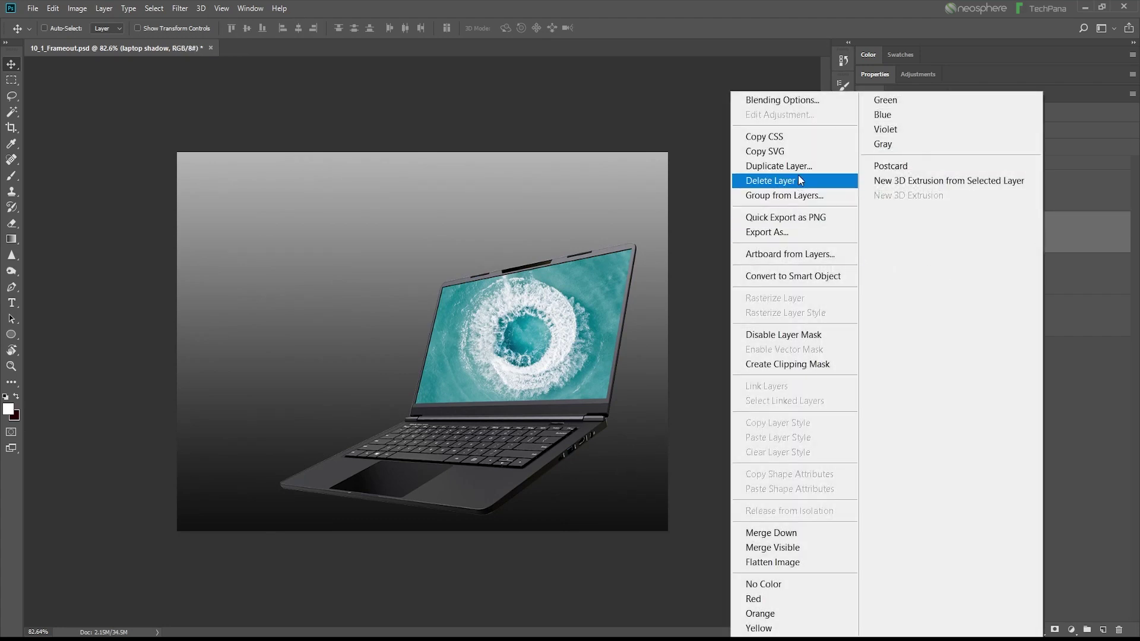
pyautogui.click(798, 167)
pyautogui.moveTo(663, 309); pyautogui.dragTo(868, 309)
pyautogui.press('BackSpace')
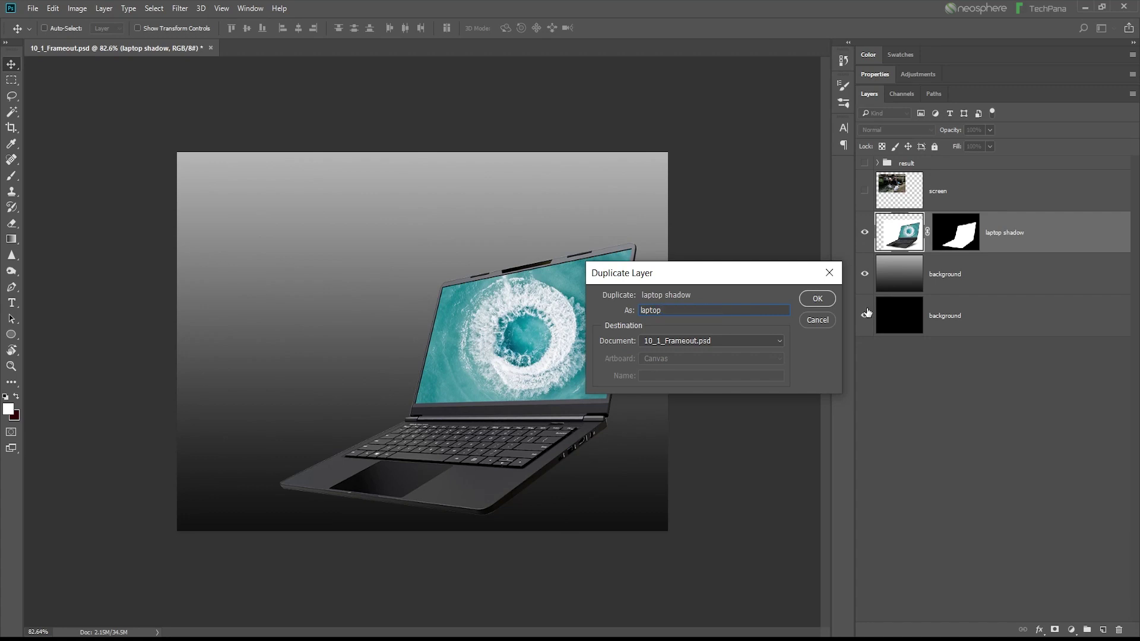
pyautogui.press('Return')
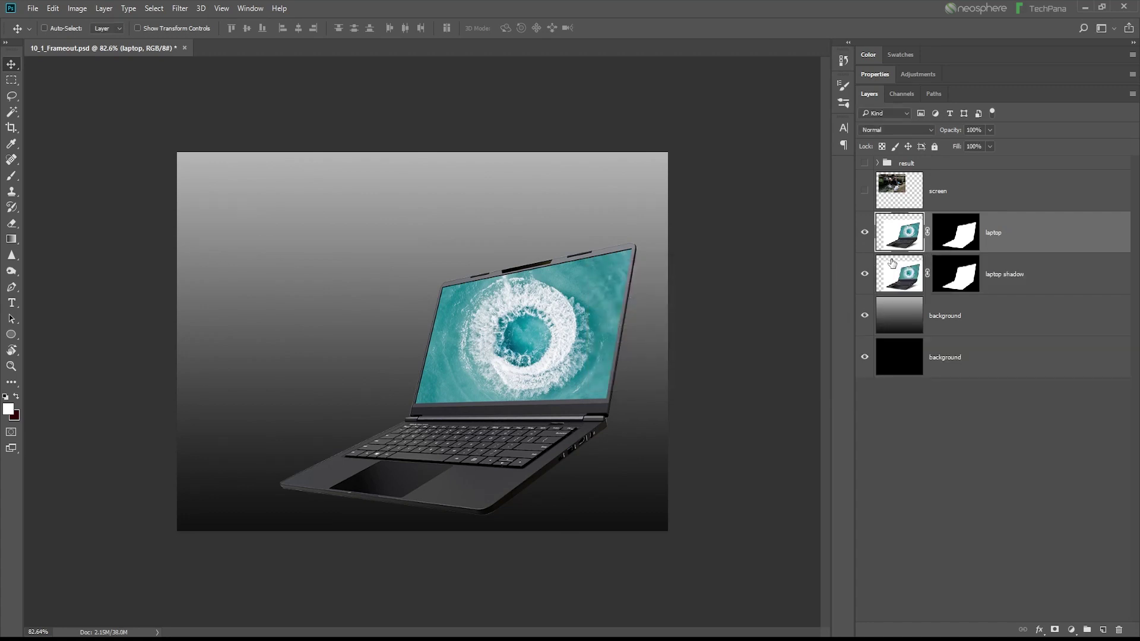
pyautogui.click(865, 277)
pyautogui.click(865, 273)
pyautogui.click(906, 277)
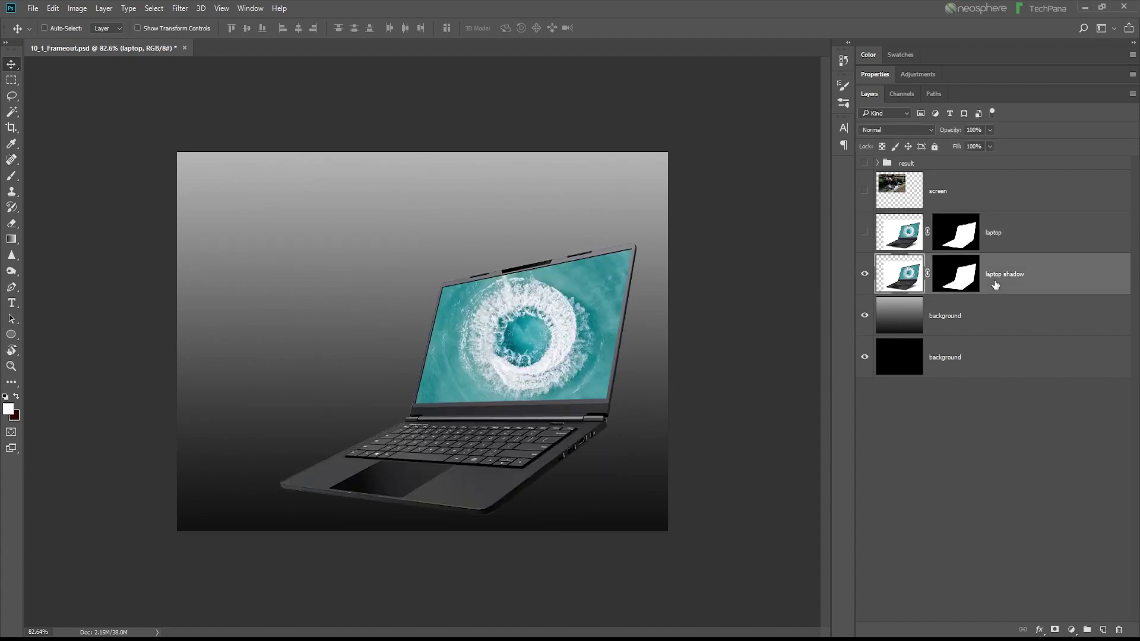
# - Delete the laptop shadow mask without applying it, after undoing an accidental layer deletion
pyautogui.click(958, 280)
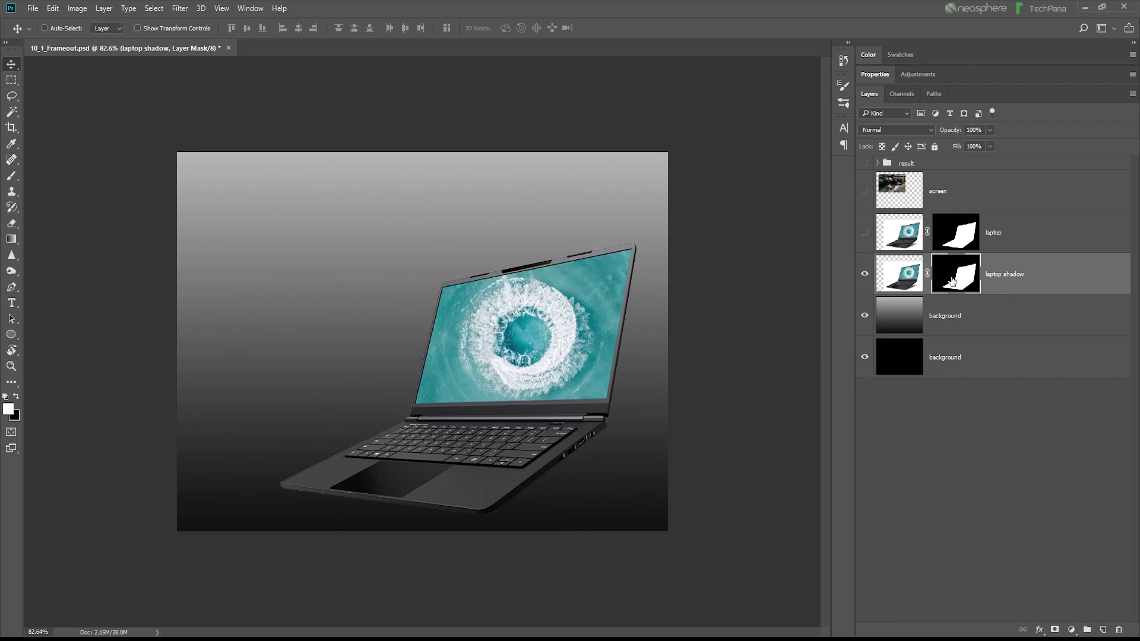
pyautogui.press('Delete')
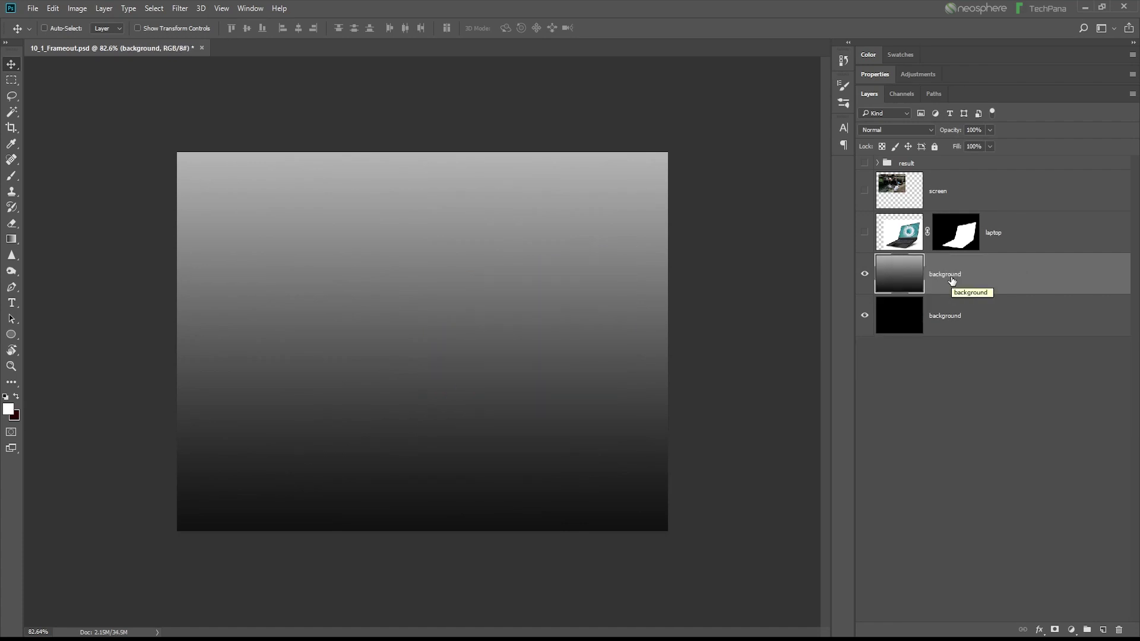
pyautogui.click(53, 8)
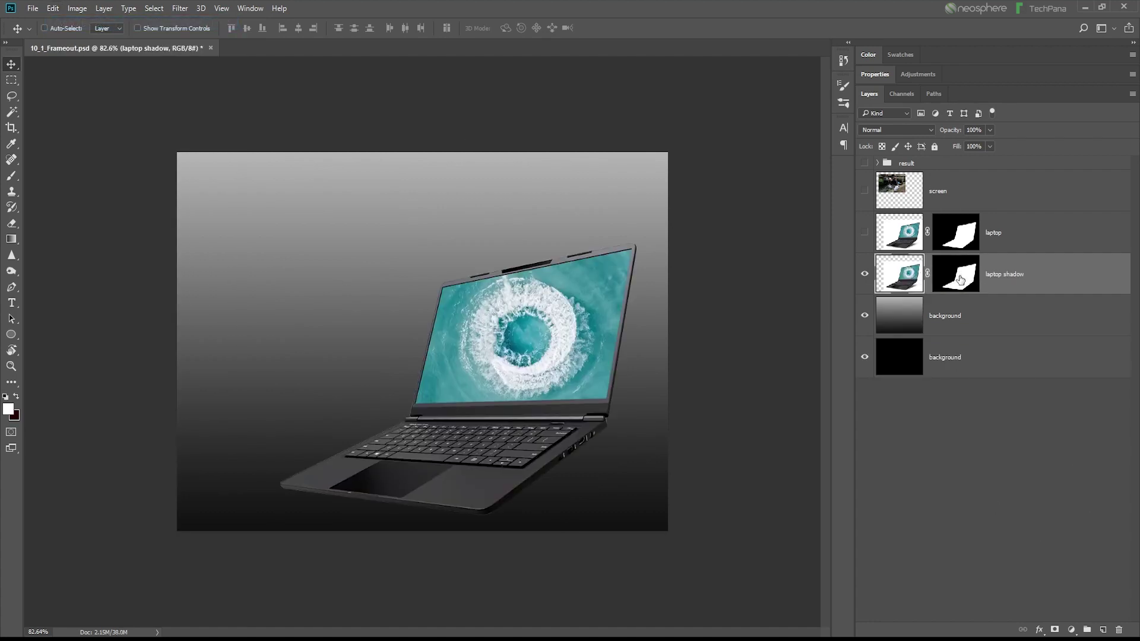
pyautogui.click(1119, 630)
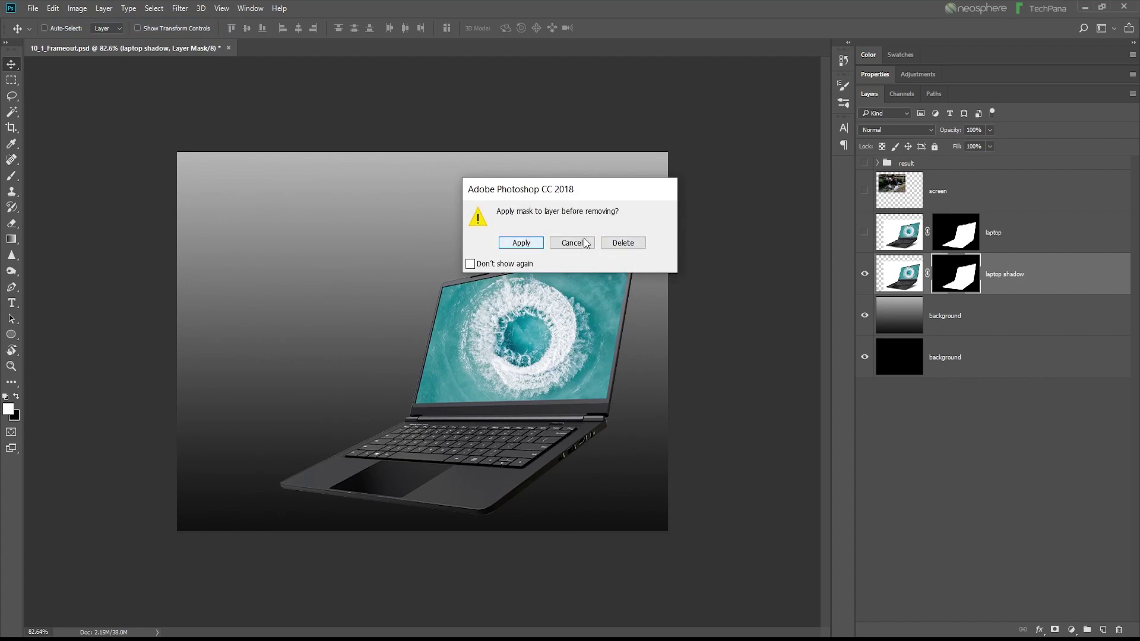
pyautogui.click(623, 243)
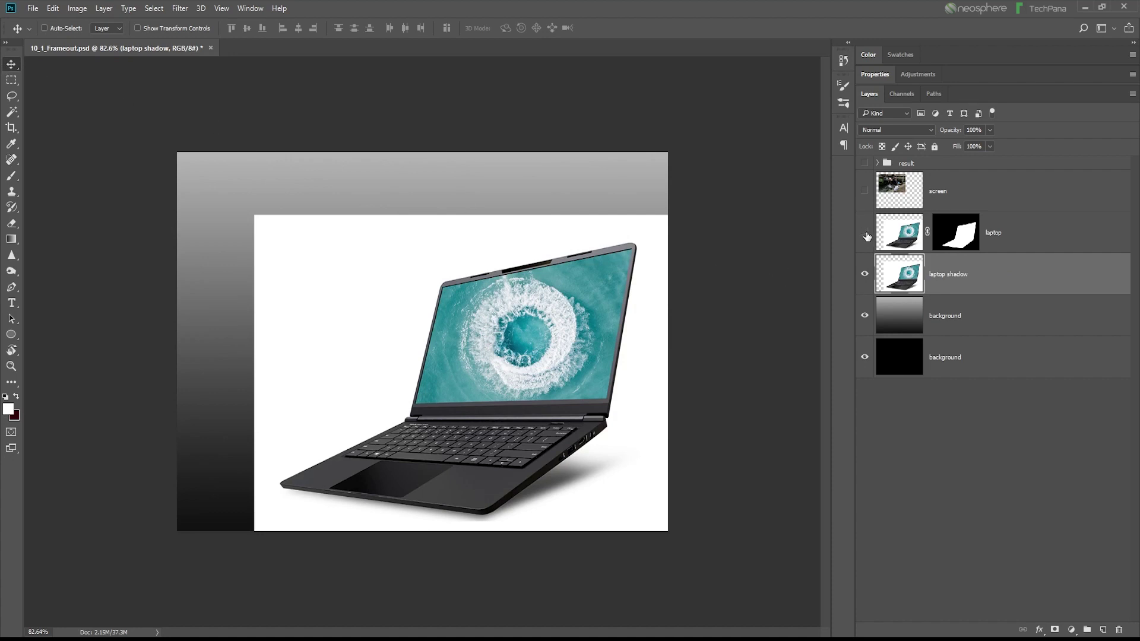
# - Set laptop shadow to Multiply and show the laptop and screen photo layers
pyautogui.click(884, 131)
pyautogui.click(880, 171)
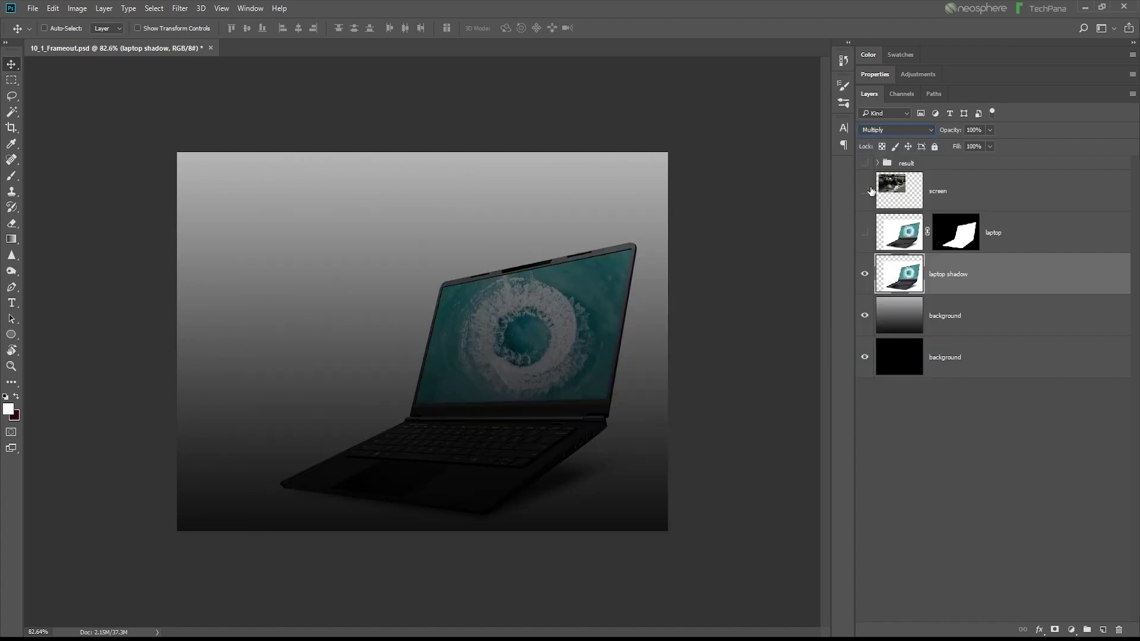
pyautogui.click(864, 233)
pyautogui.click(1032, 229)
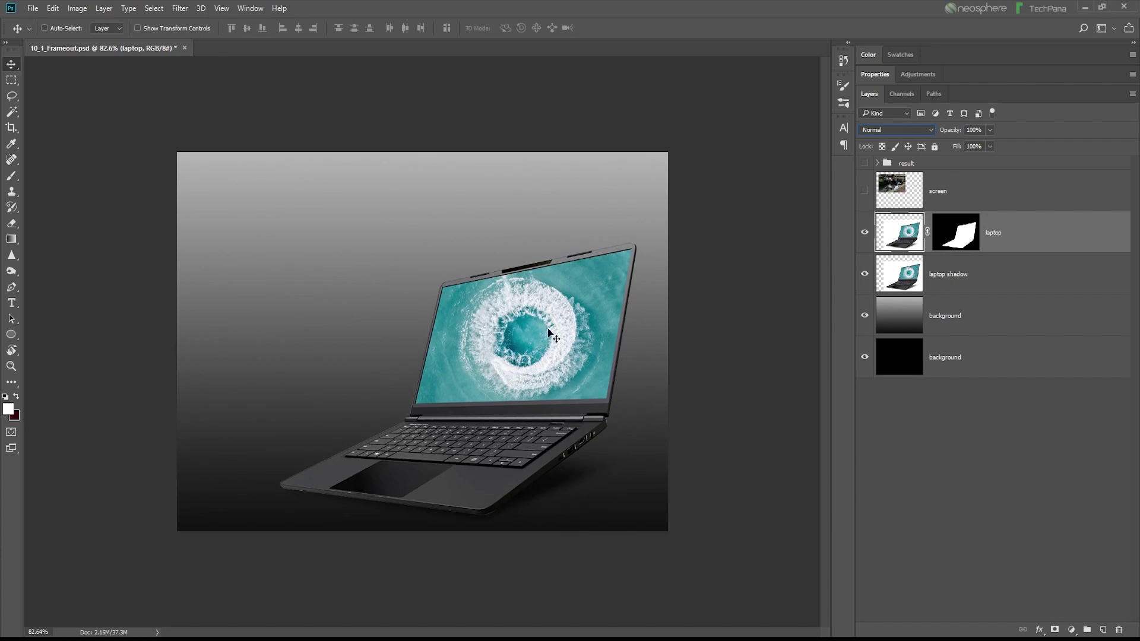
pyautogui.click(966, 205)
# - Position the water-carrier photo over the laptop display, checking at 68% opacity, then restore 100%
pyautogui.click(865, 191)
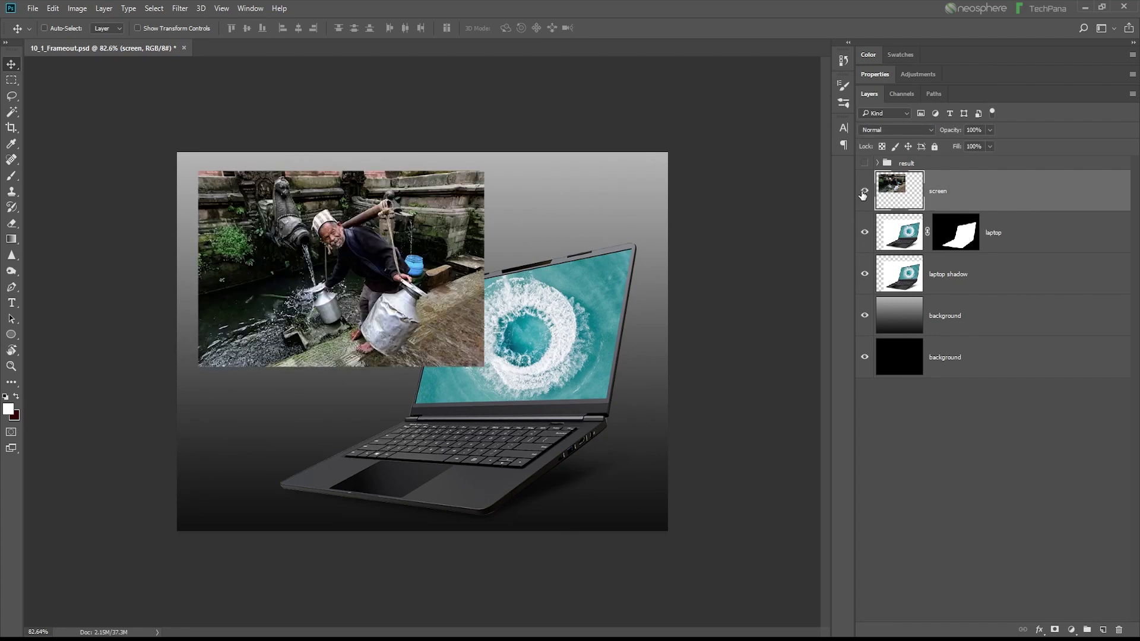
pyautogui.scroll(3, 443, 309)
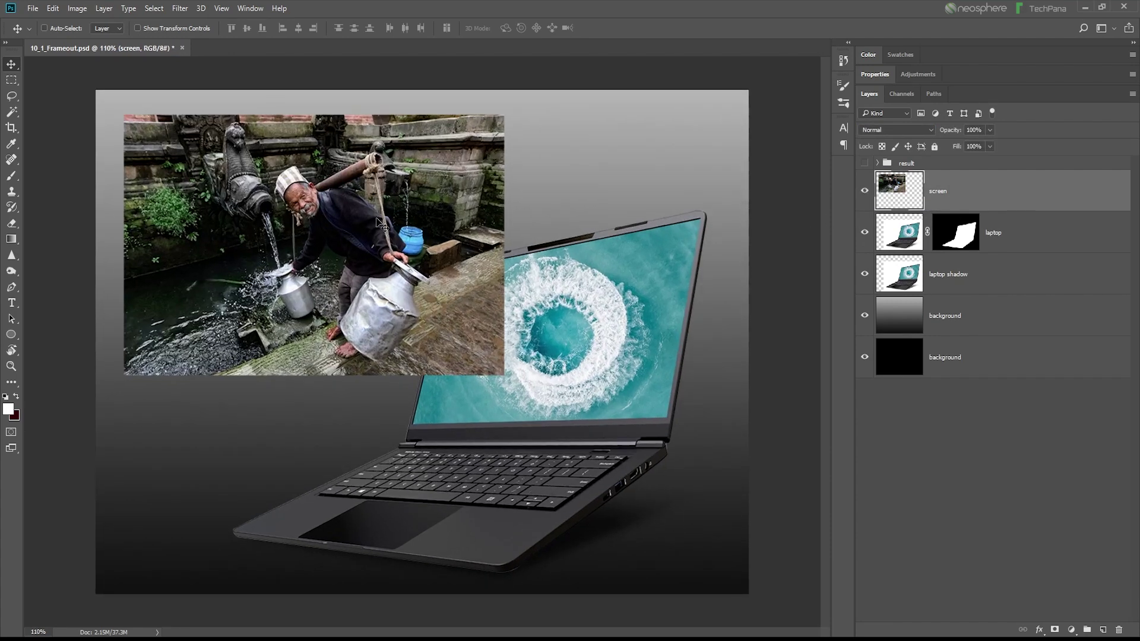
pyautogui.moveTo(331, 206); pyautogui.dragTo(519, 248)
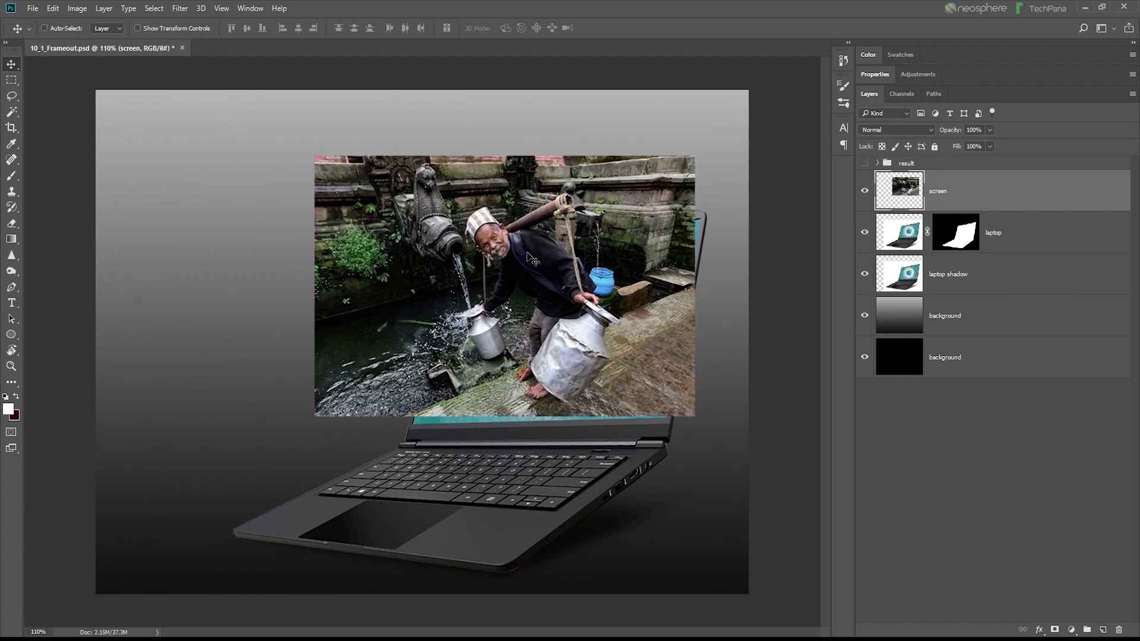
pyautogui.click(990, 130)
pyautogui.click(972, 144)
pyautogui.moveTo(521, 295); pyautogui.dragTo(524, 293)
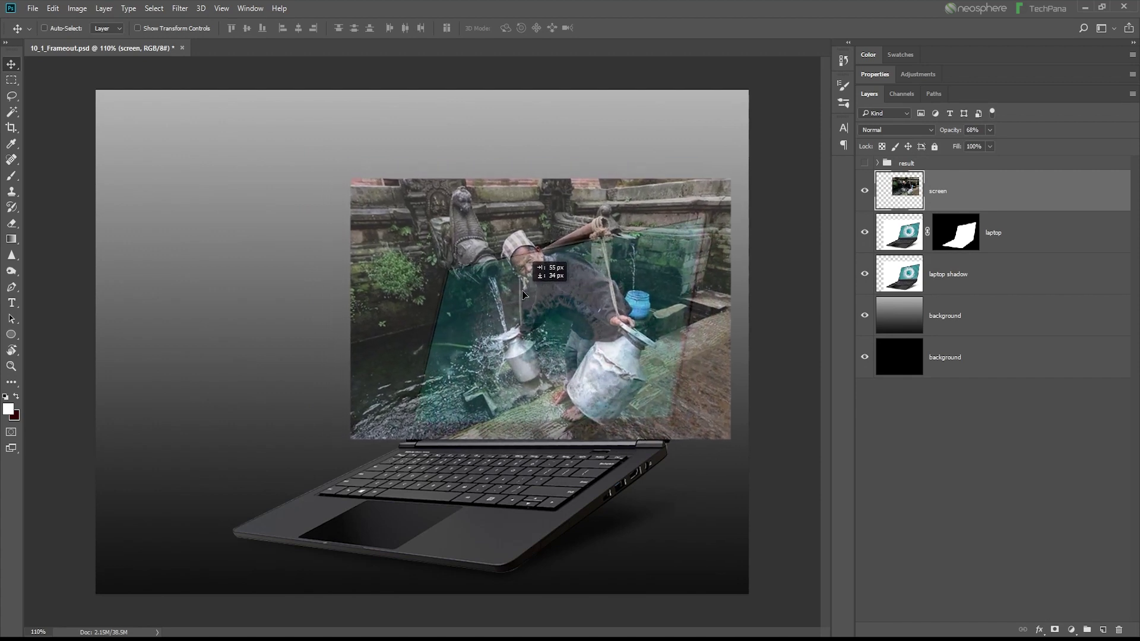
pyautogui.click(866, 191)
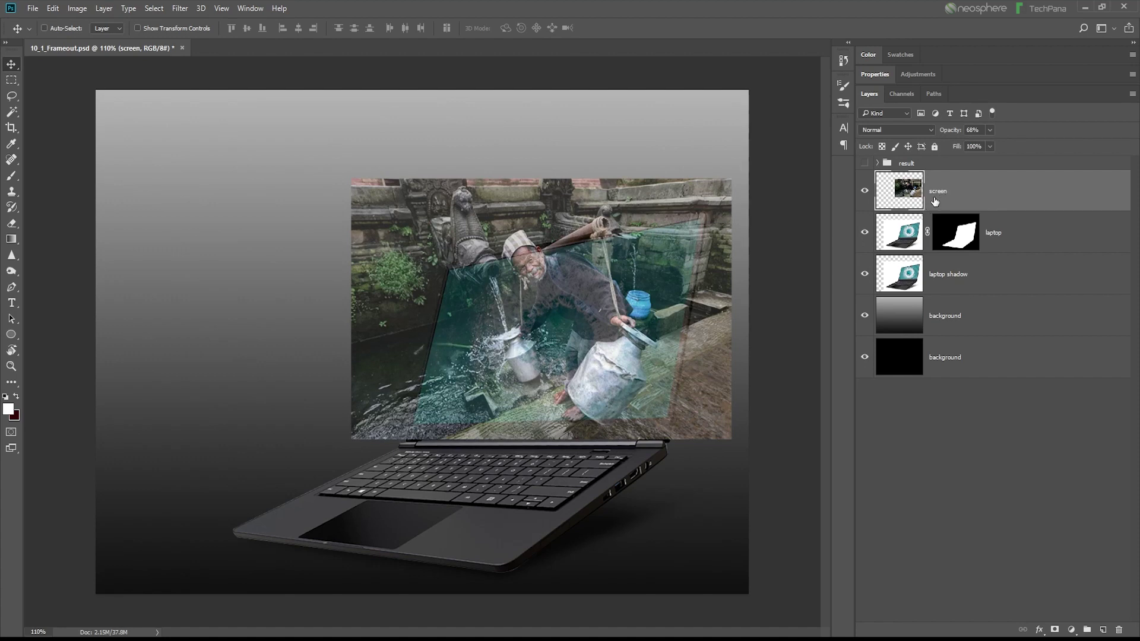
pyautogui.moveTo(941, 132); pyautogui.dragTo(979, 132)
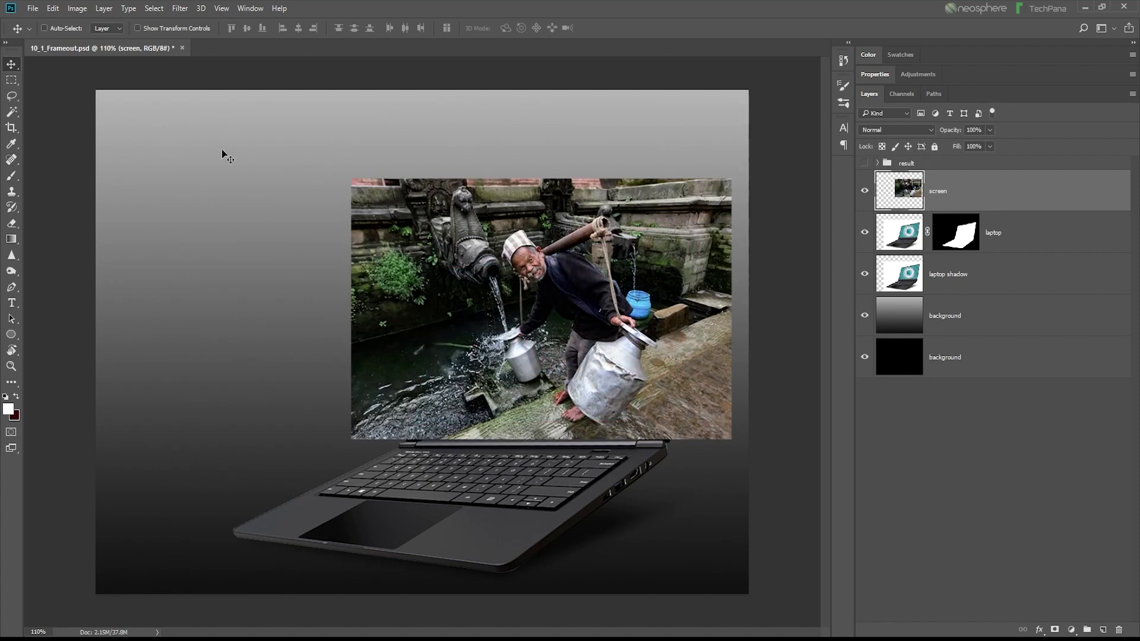
pyautogui.click(53, 8)
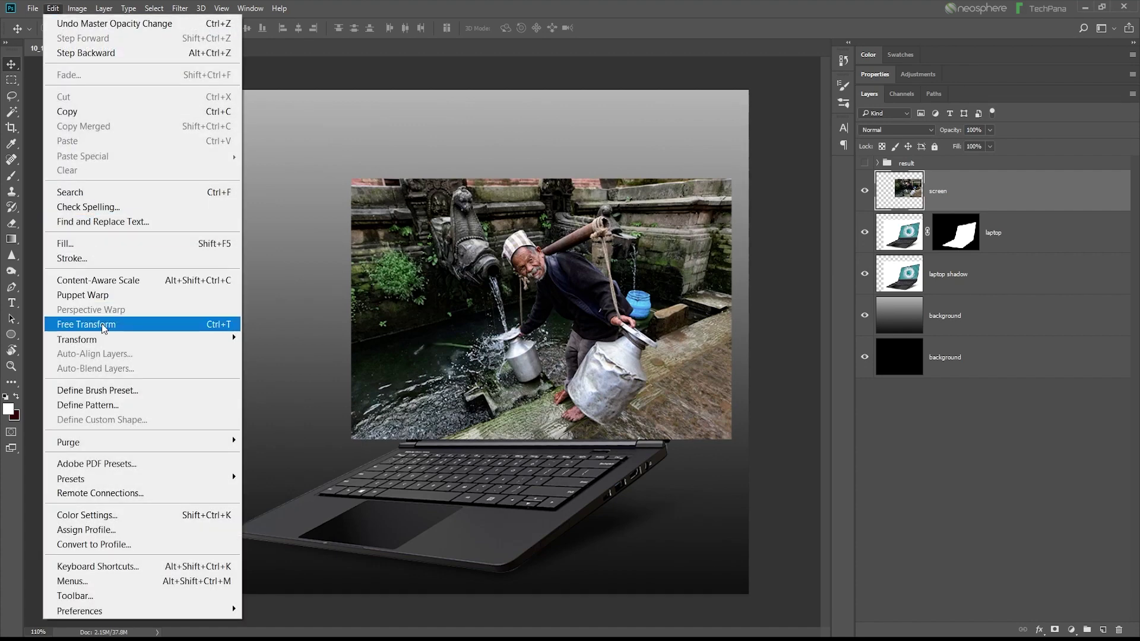
pyautogui.click(105, 326)
pyautogui.rightClick(468, 277)
pyautogui.click(499, 330)
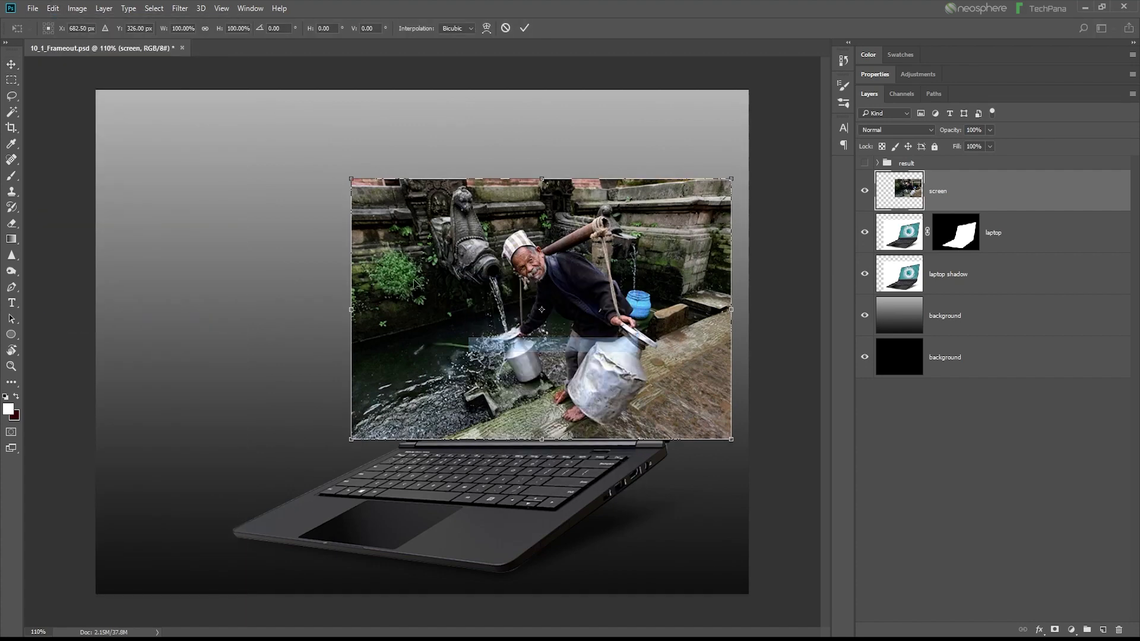
pyautogui.moveTo(356, 181); pyautogui.dragTo(449, 270)
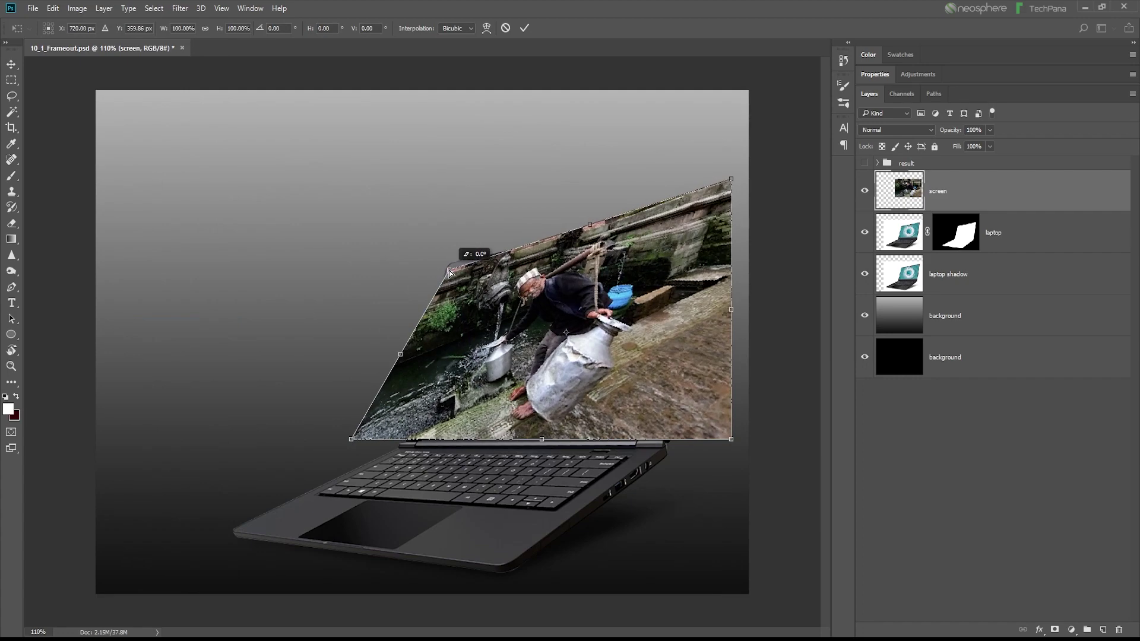
pyautogui.moveTo(357, 441); pyautogui.dragTo(414, 427)
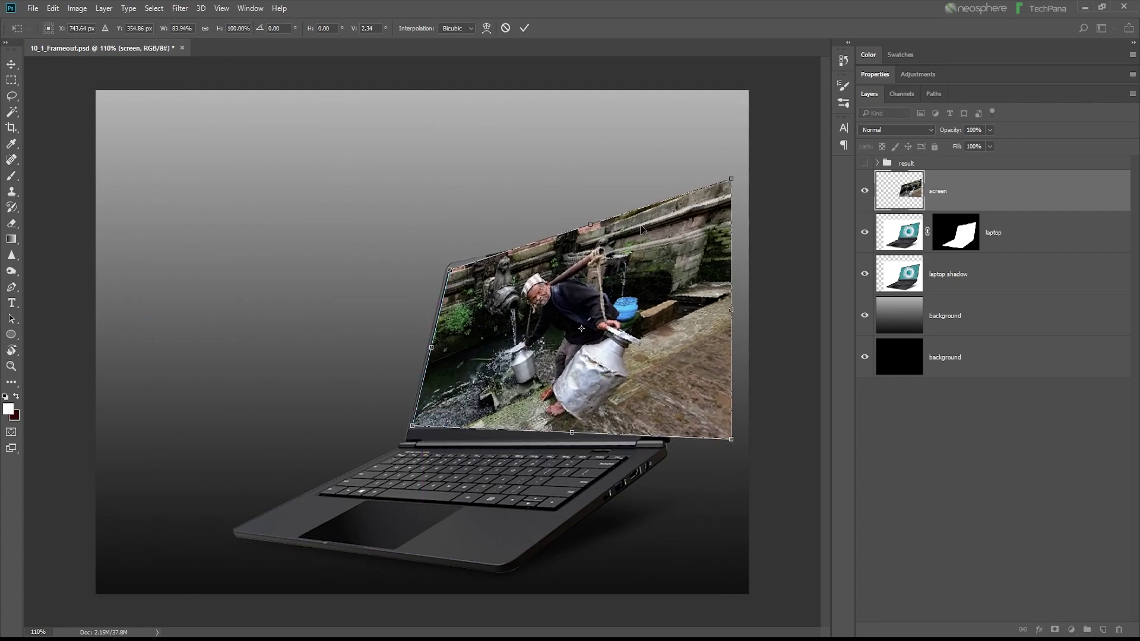
pyautogui.moveTo(729, 184); pyautogui.dragTo(699, 223)
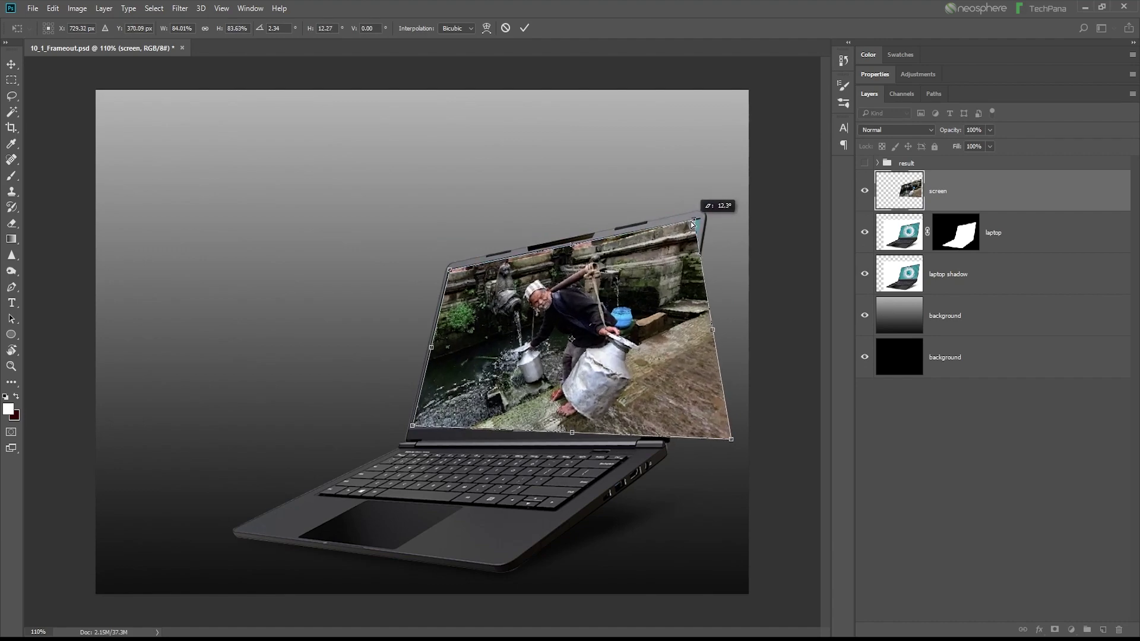
pyautogui.moveTo(731, 440); pyautogui.dragTo(667, 418)
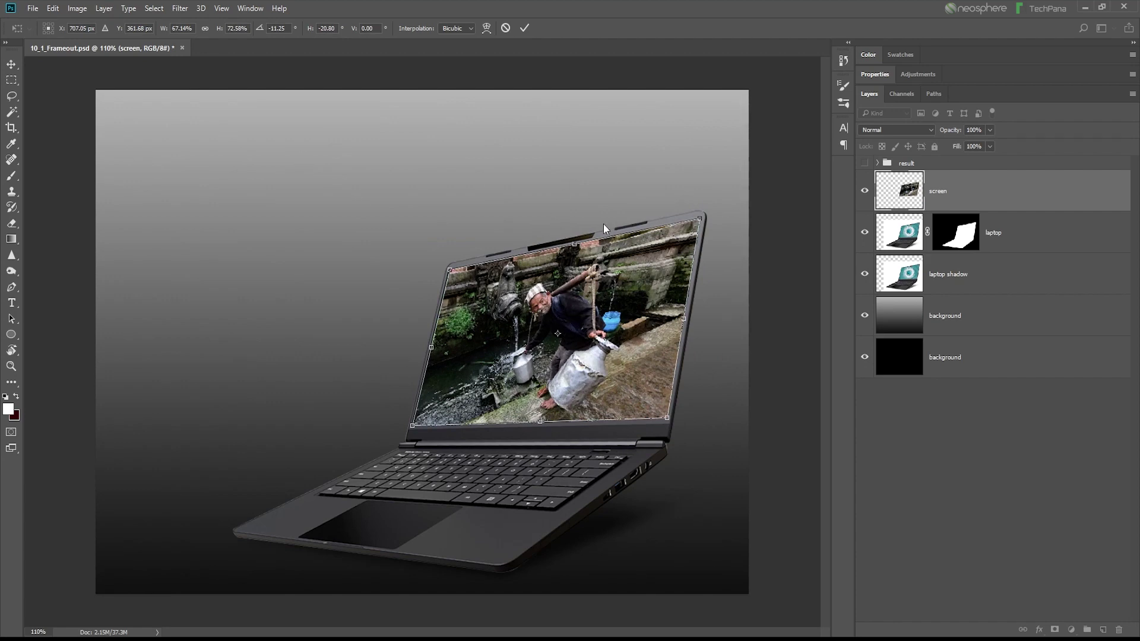
pyautogui.click(506, 30)
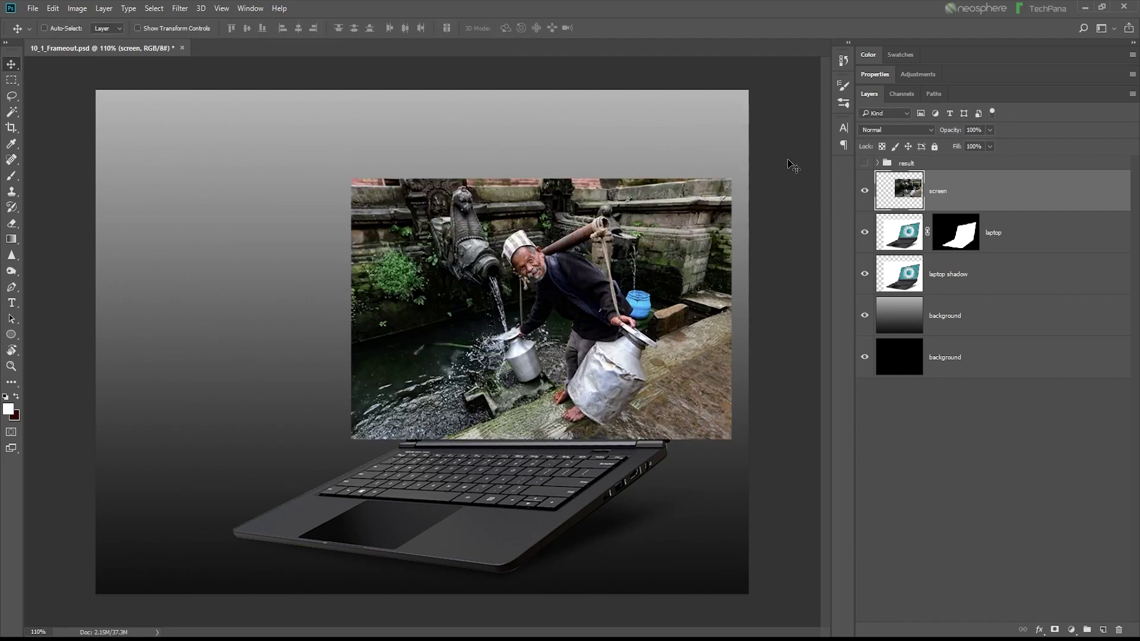
# - Lower the screen photo to 51% opacity and zoom to the display's upper-left corner
pyautogui.moveTo(948, 131); pyautogui.dragTo(919, 135)
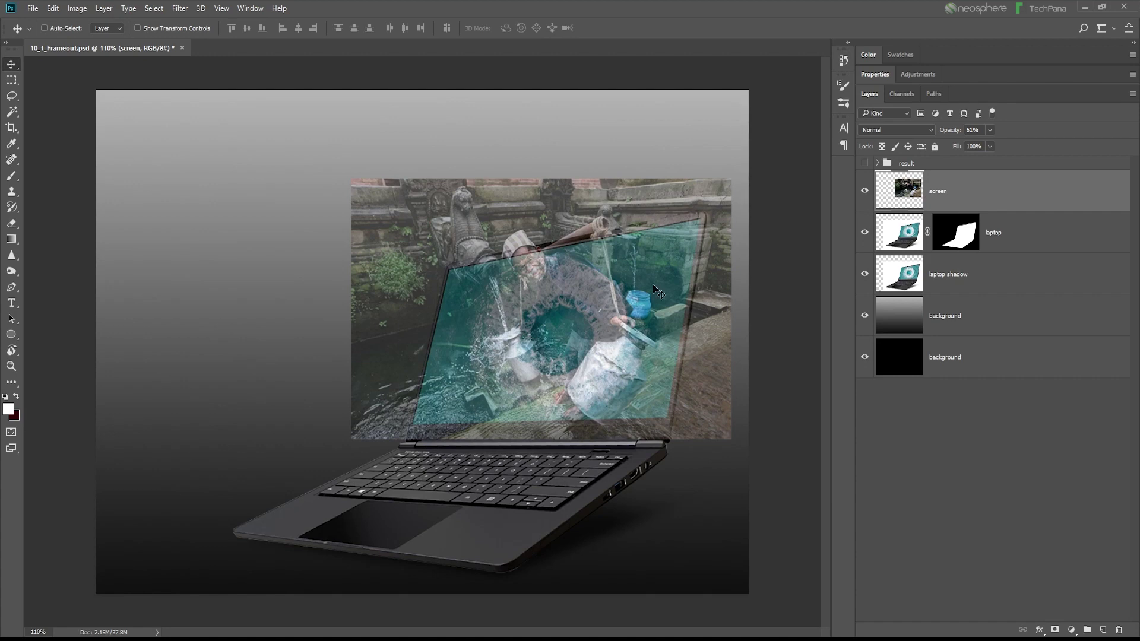
pyautogui.scroll(1, 669, 360)
pyautogui.scroll(1, 670, 360)
pyautogui.scroll(1, 632, 359)
pyautogui.scroll(1, 439, 229)
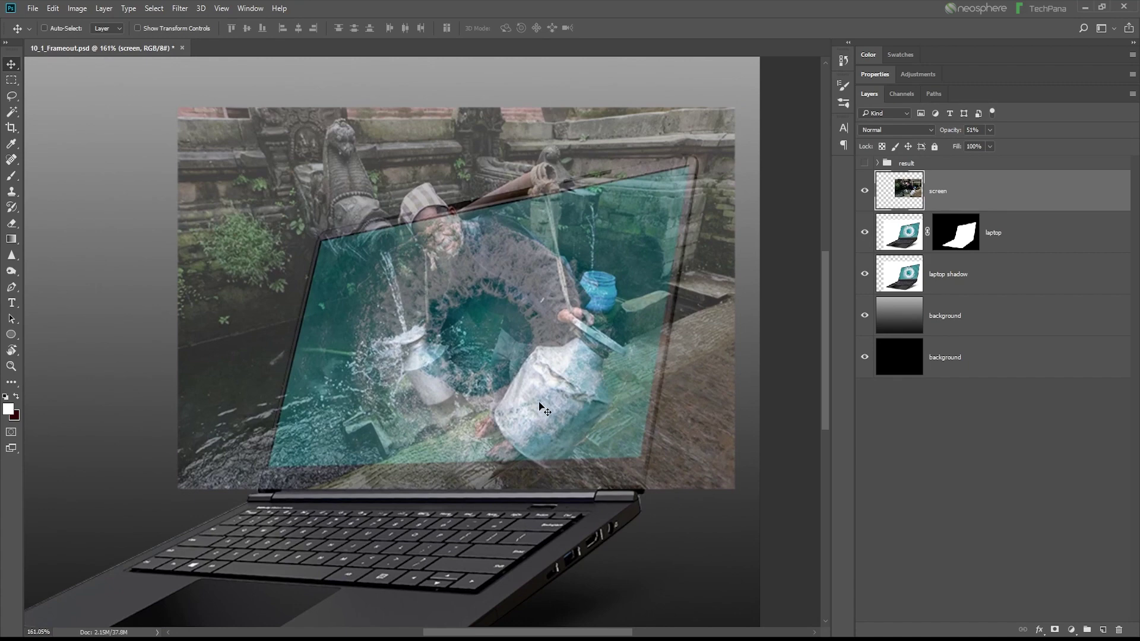
pyautogui.scroll(2, 583, 327)
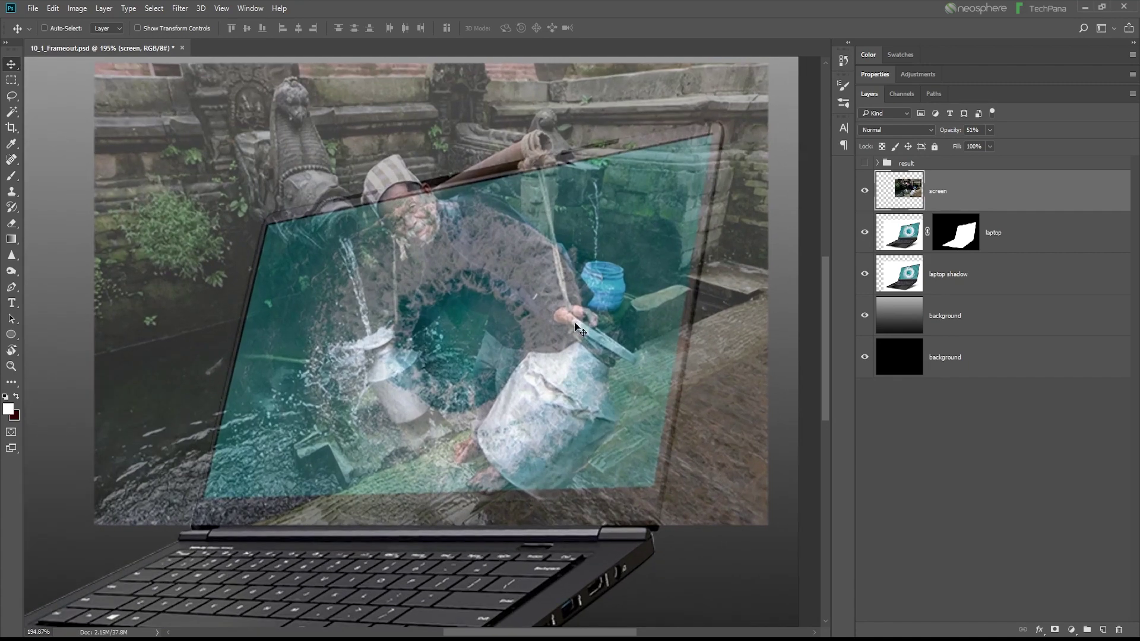
pyautogui.scroll(1, 439, 244)
pyautogui.scroll(1, 442, 241)
pyautogui.moveTo(439, 264); pyautogui.dragTo(386, 207)
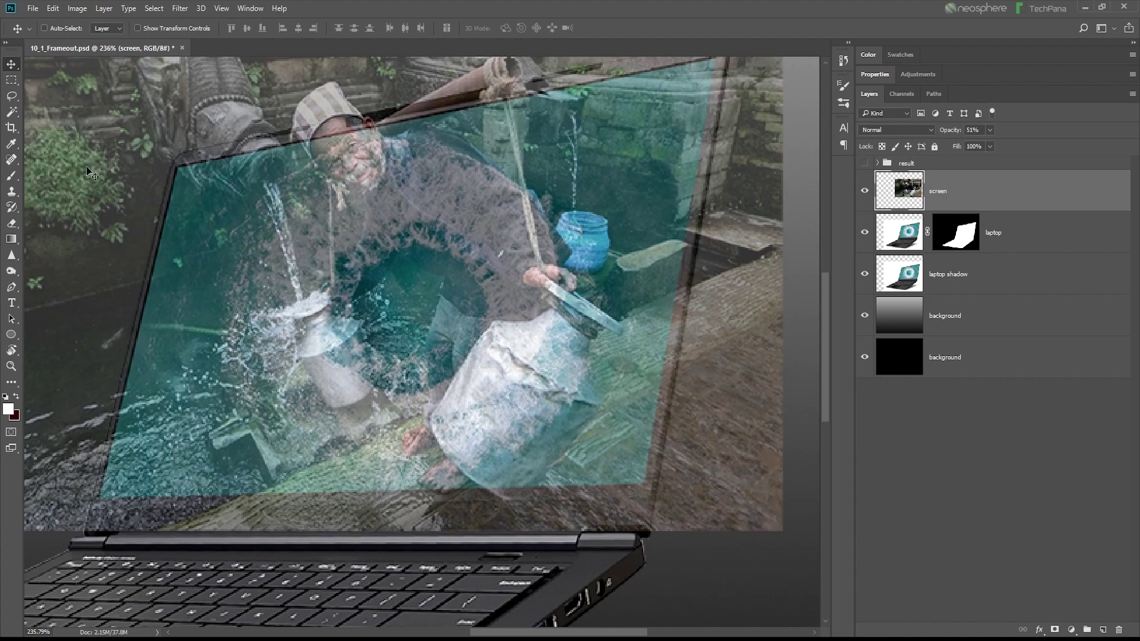
# - With the Polygonal Lasso, click the laptop screen's corners and close the selection
pyautogui.click(12, 96)
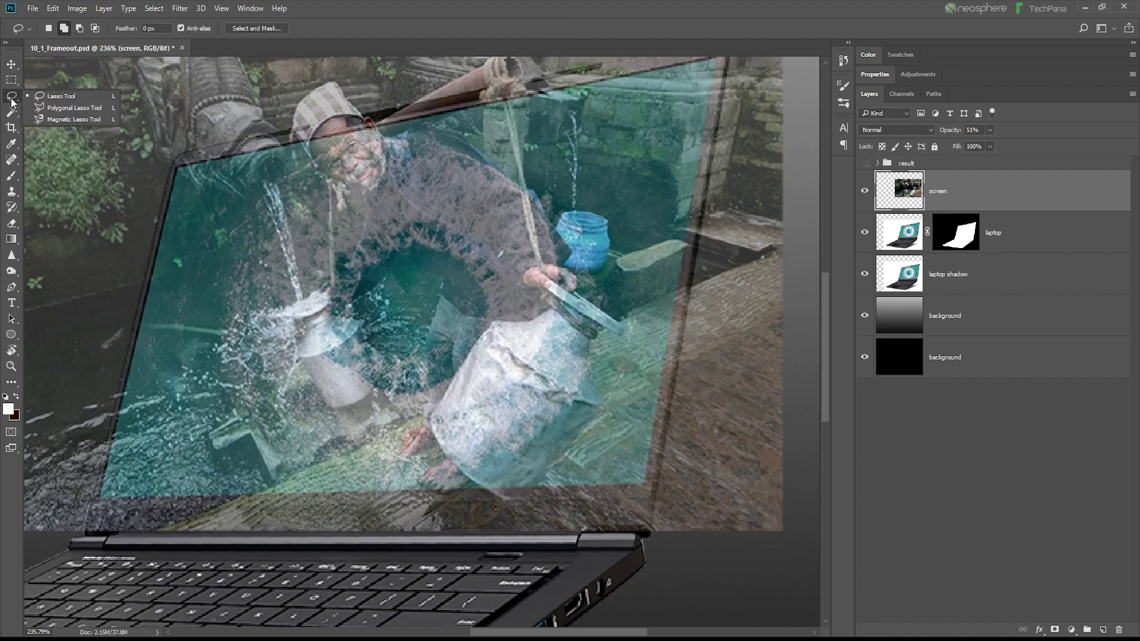
pyautogui.click(42, 108)
pyautogui.scroll(1, 180, 188)
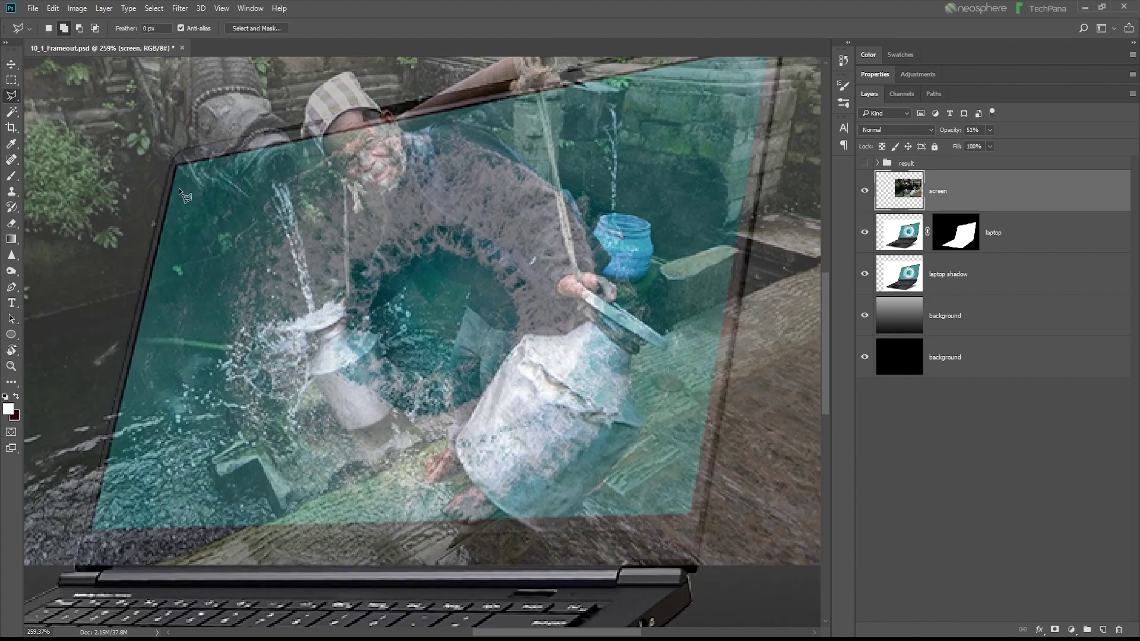
pyautogui.scroll(2, 179, 188)
pyautogui.scroll(2, 179, 187)
pyautogui.scroll(-2, 180, 188)
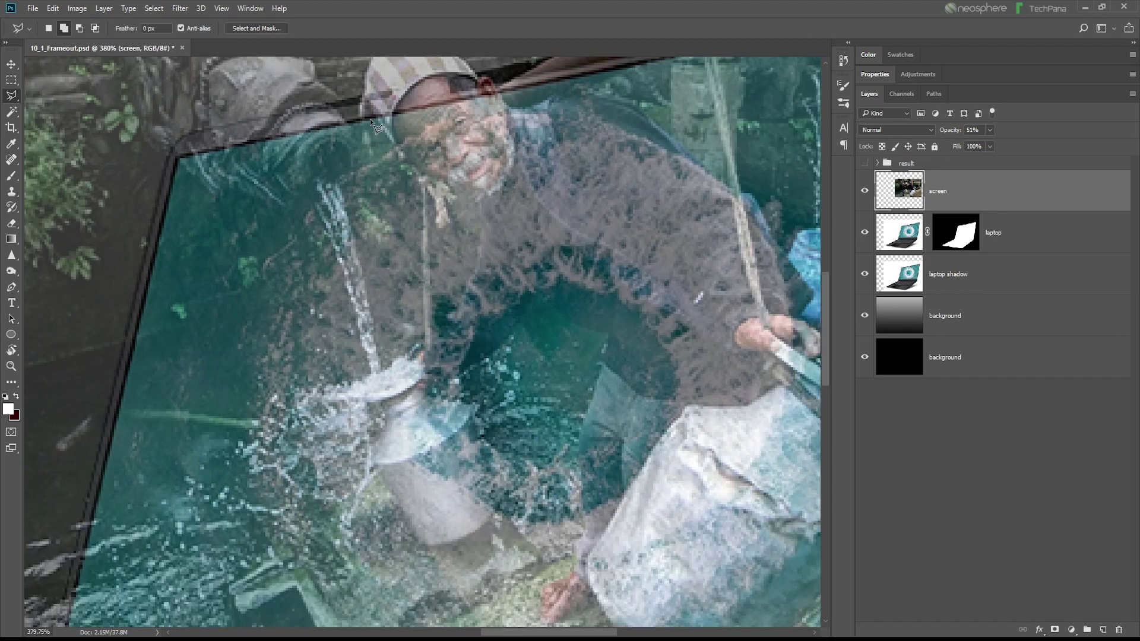
pyautogui.click(179, 158)
pyautogui.scroll(-5, 171, 245)
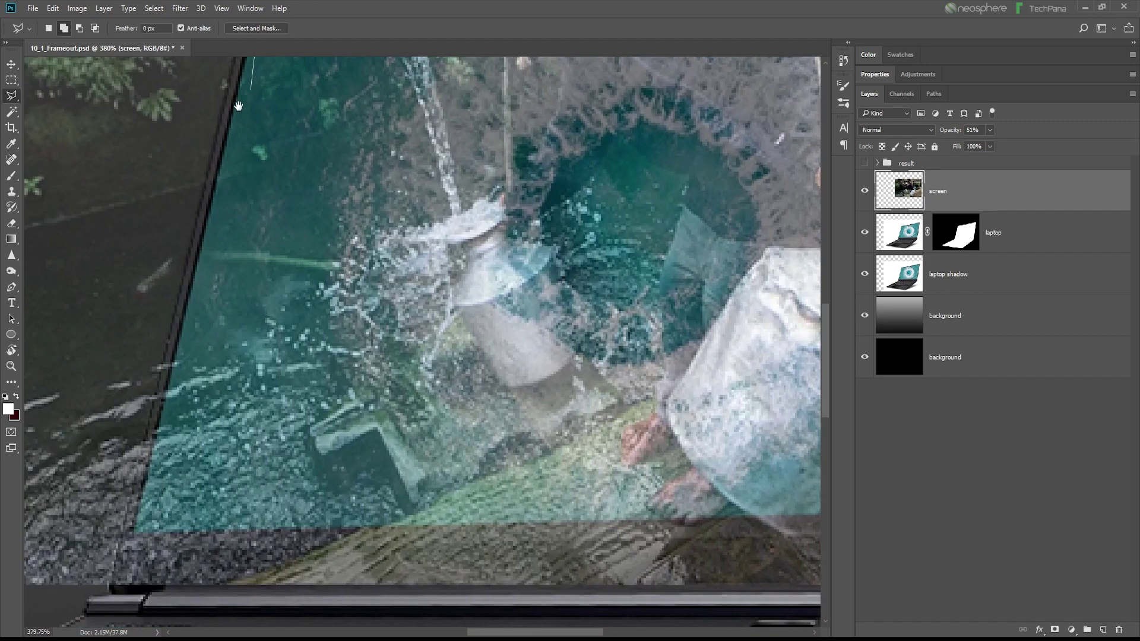
pyautogui.scroll(-1, 226, 321)
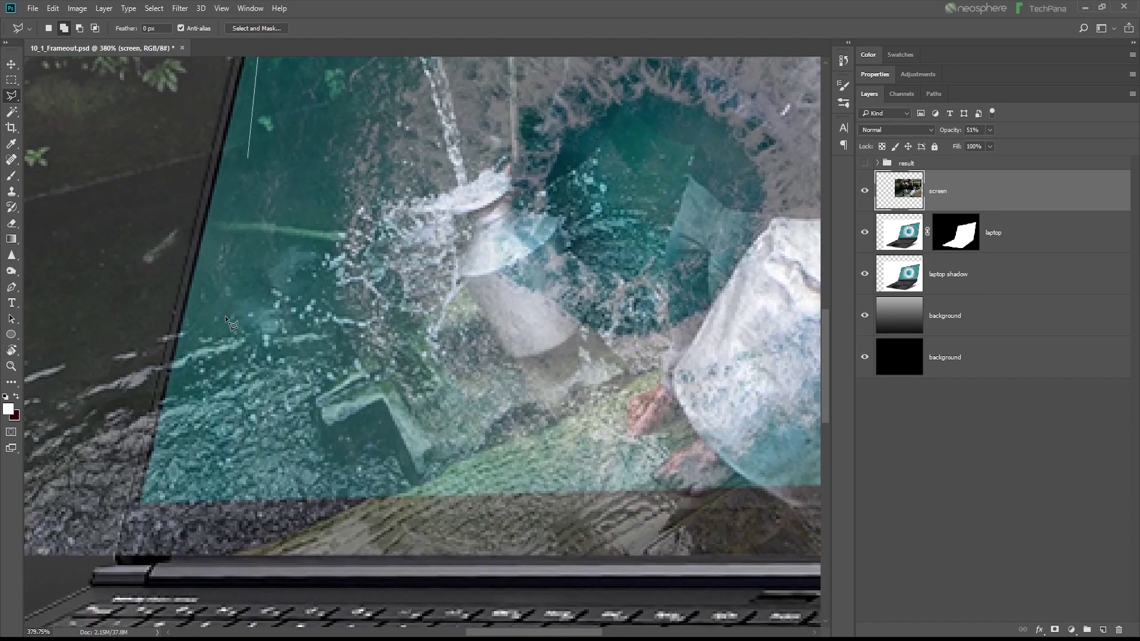
pyautogui.click(140, 503)
pyautogui.hscroll(5, 357, 475)
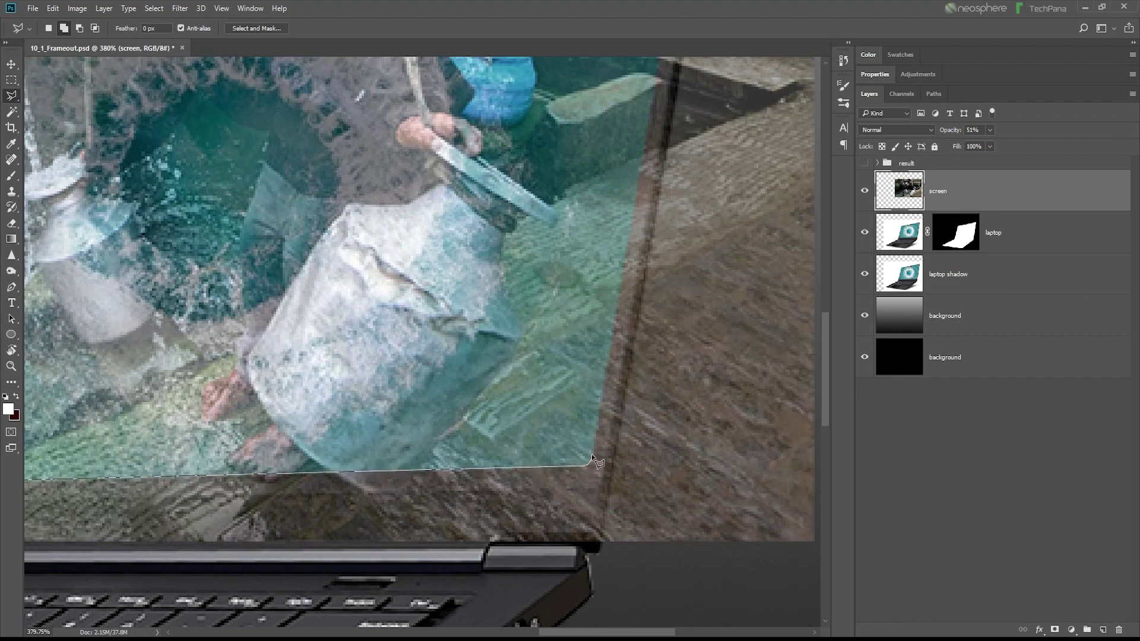
pyautogui.scroll(3, 594, 456)
pyautogui.scroll(4, 594, 456)
pyautogui.scroll(4, 597, 453)
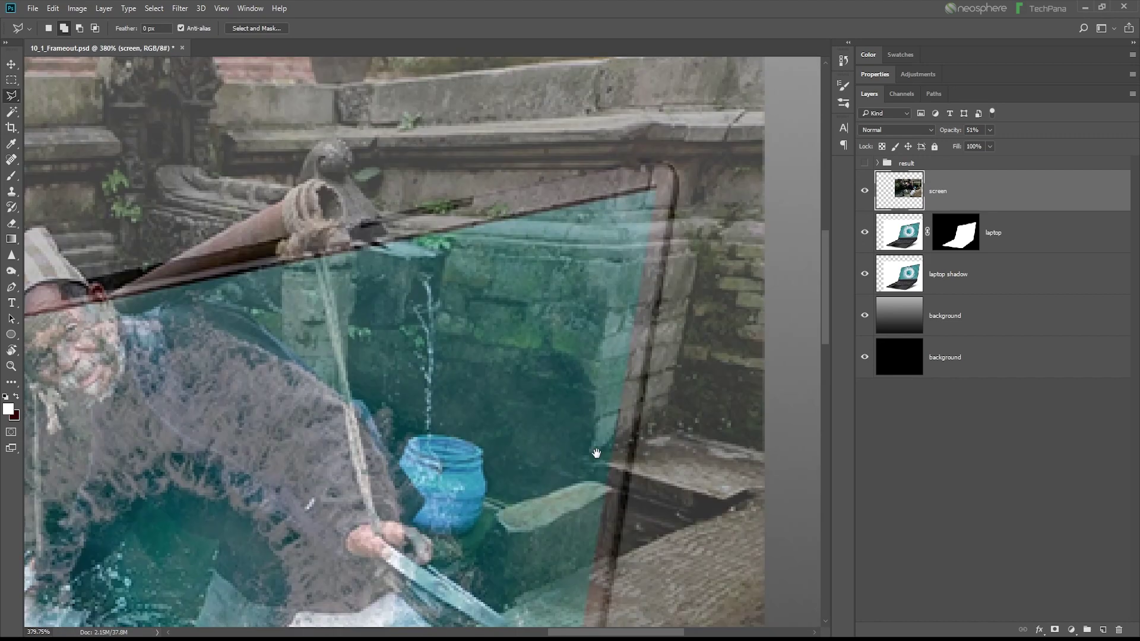
pyautogui.click(655, 187)
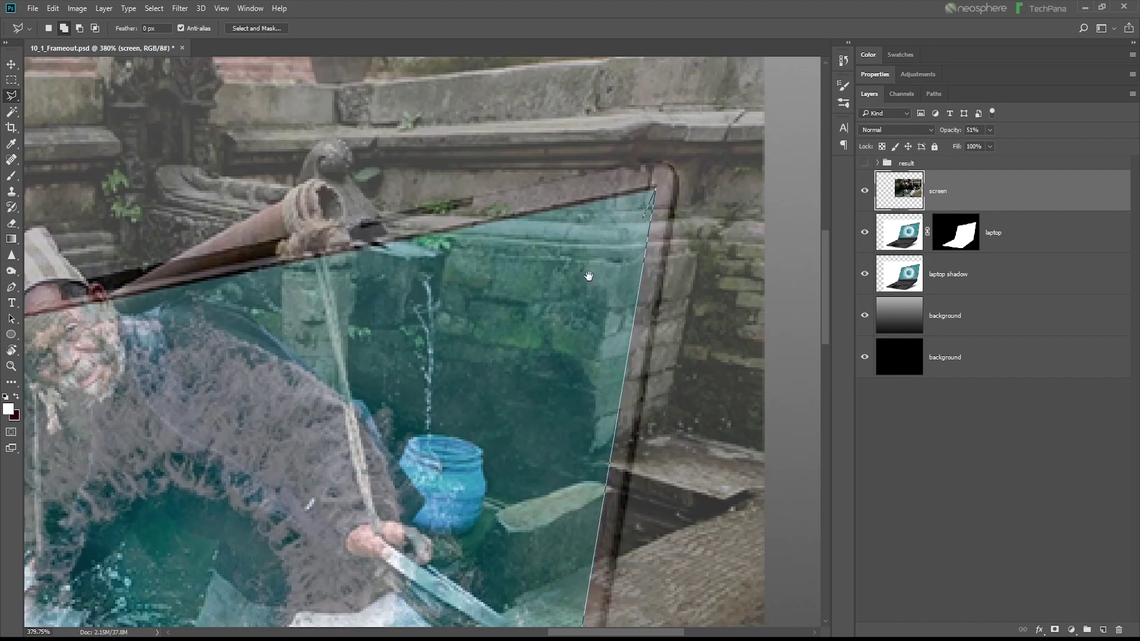
pyautogui.hscroll(-12, 321, 295)
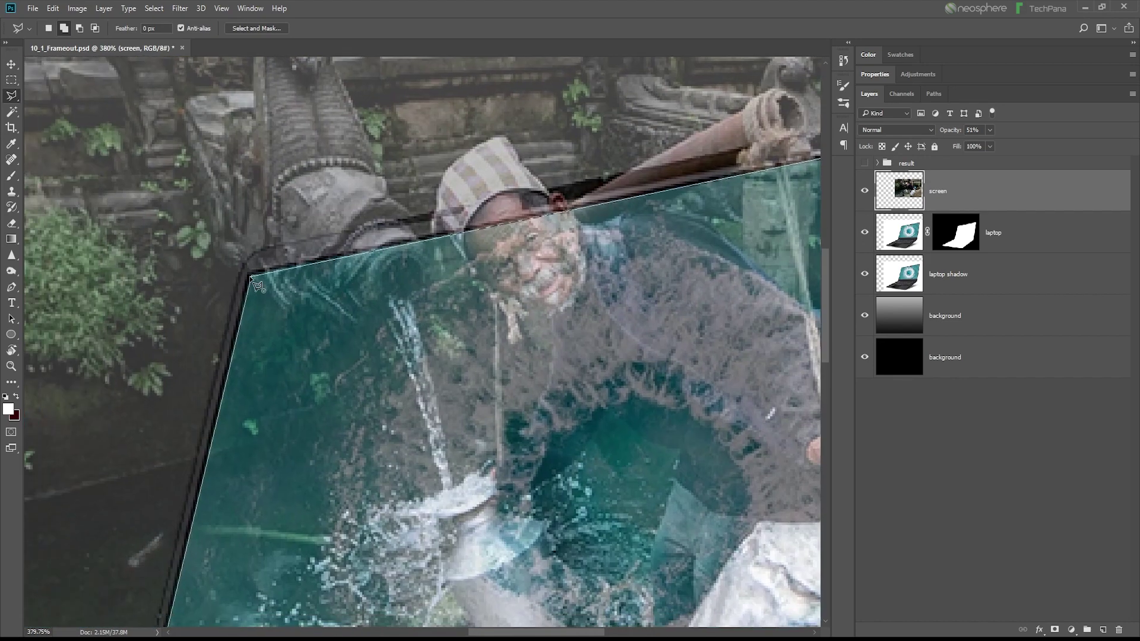
pyautogui.doubleClick(250, 274)
pyautogui.scroll(-3, 359, 363)
pyautogui.scroll(-5, 359, 364)
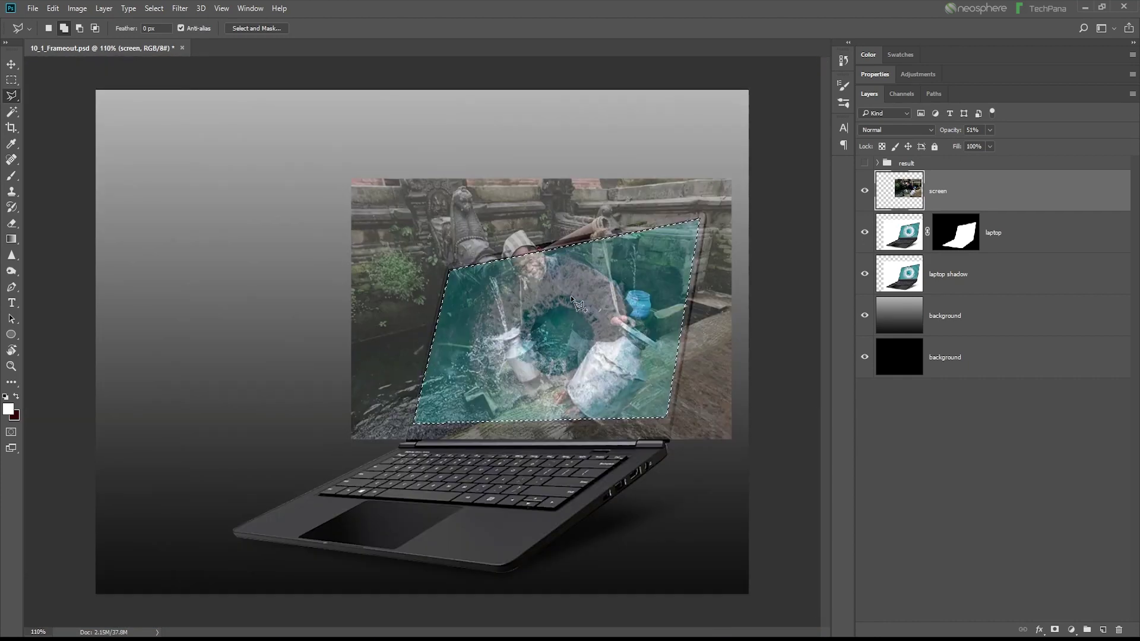
pyautogui.click(991, 131)
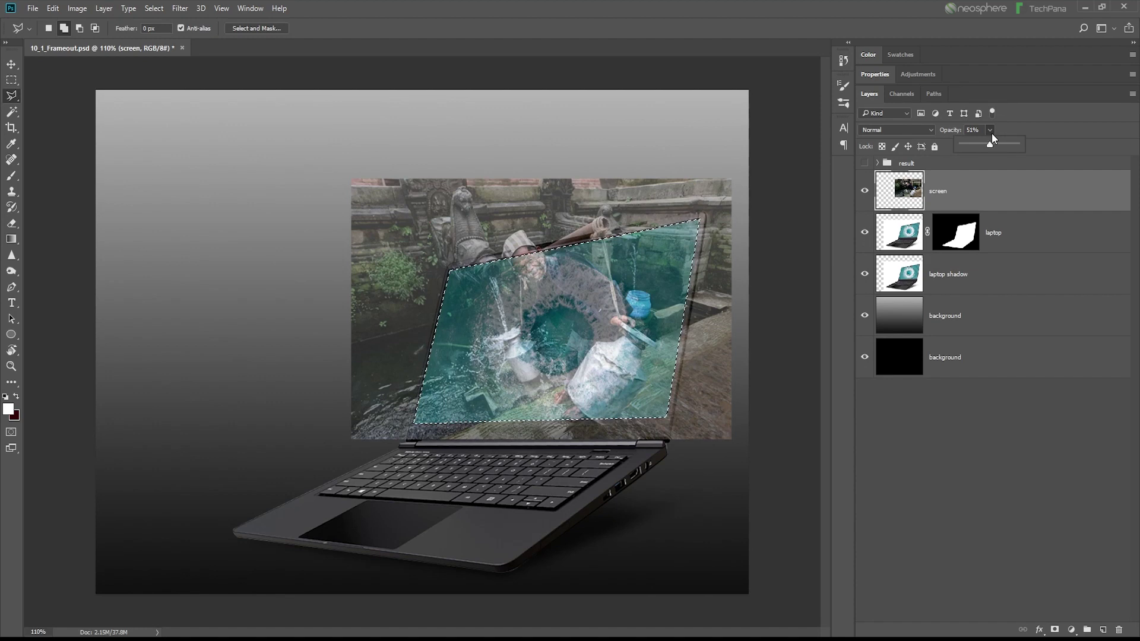
# - Restore the screen photo to 100% opacity and mask it to the laptop screen selection
pyautogui.moveTo(993, 144); pyautogui.dragTo(1042, 144)
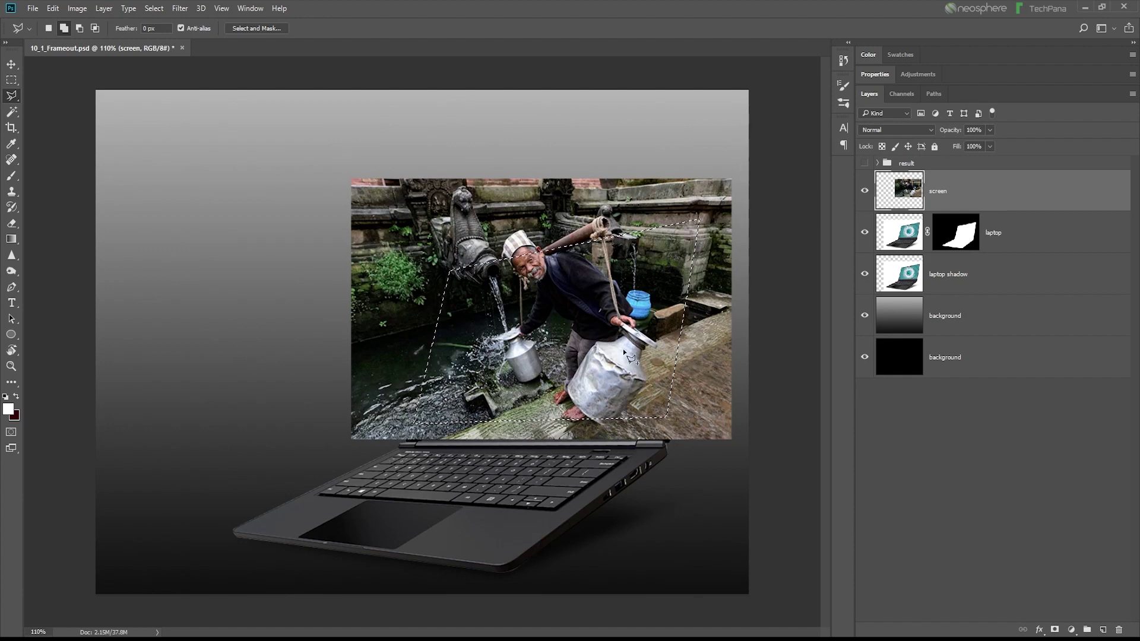
pyautogui.click(1055, 629)
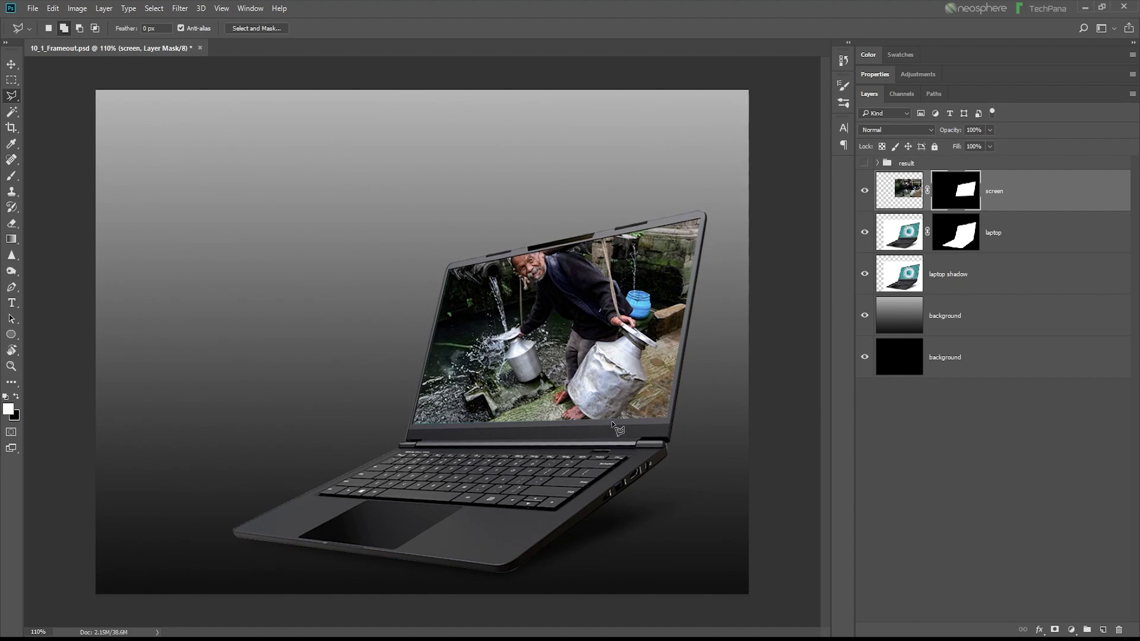
pyautogui.keyDown('alt'); pyautogui.scroll(3, 546, 333); pyautogui.keyUp('alt')
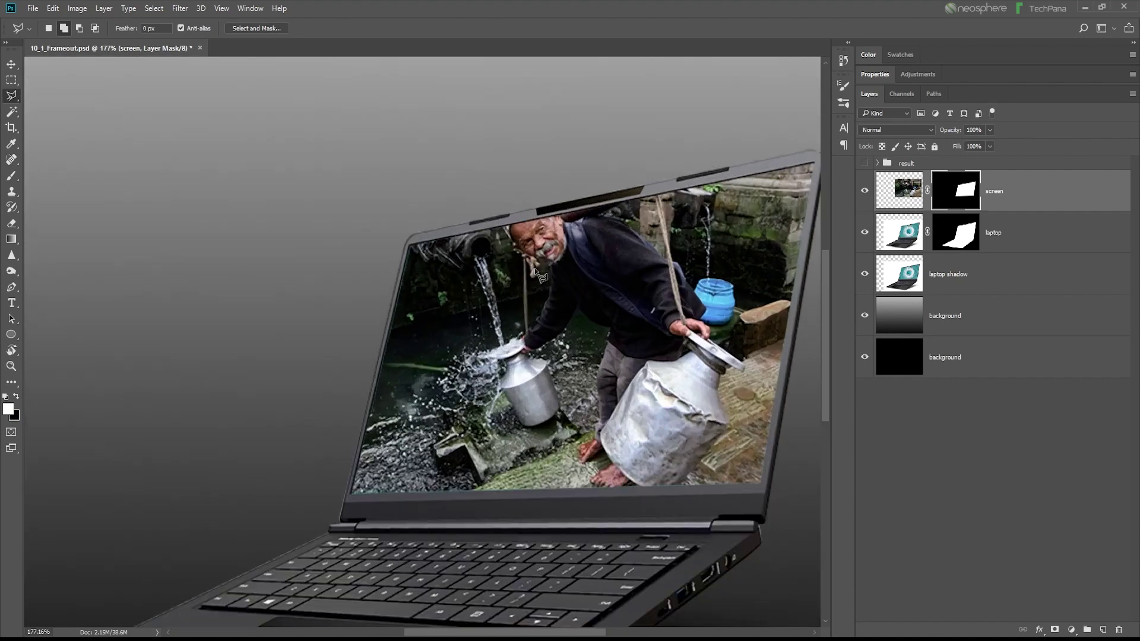
pyautogui.rightClick(1032, 202)
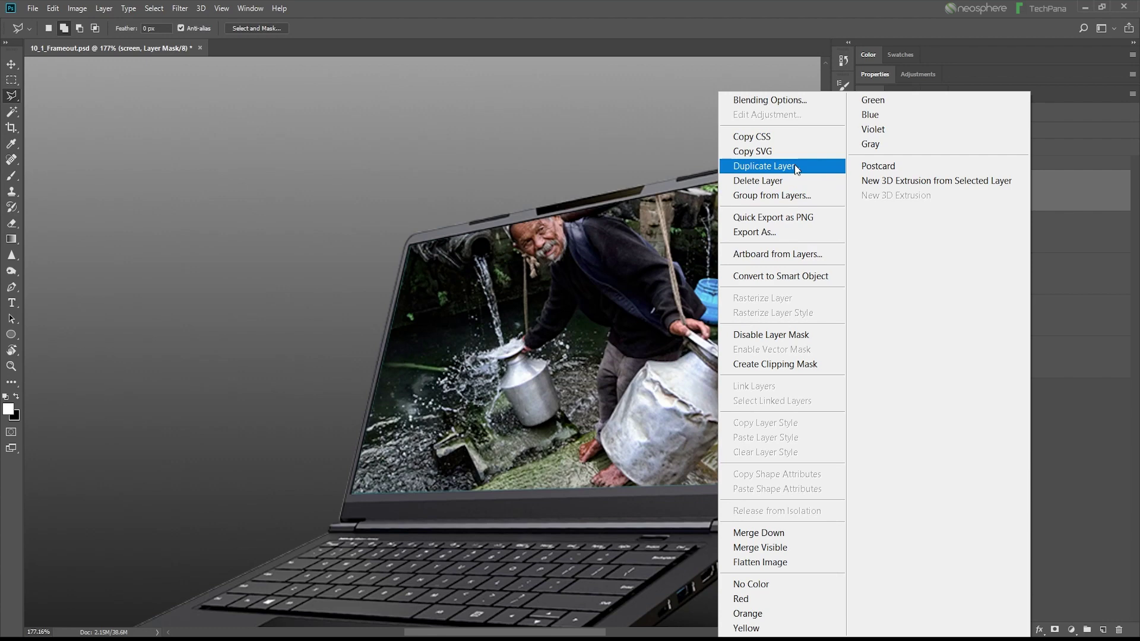
# - Duplicate the screen layer and delete the copy's layer mask
pyautogui.click(795, 165)
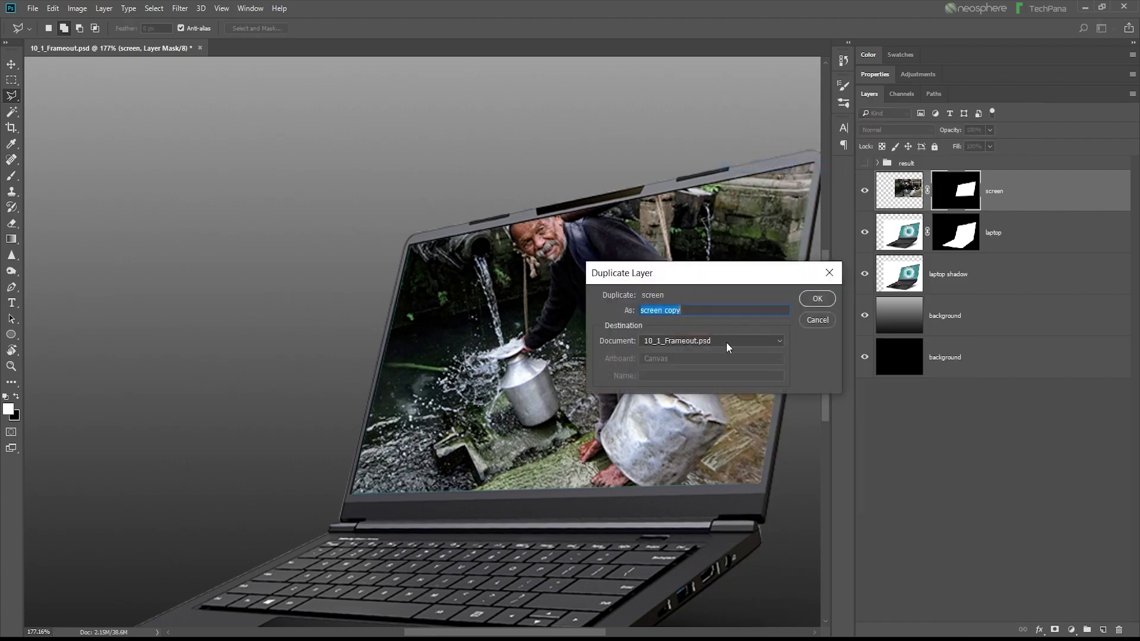
pyautogui.click(812, 301)
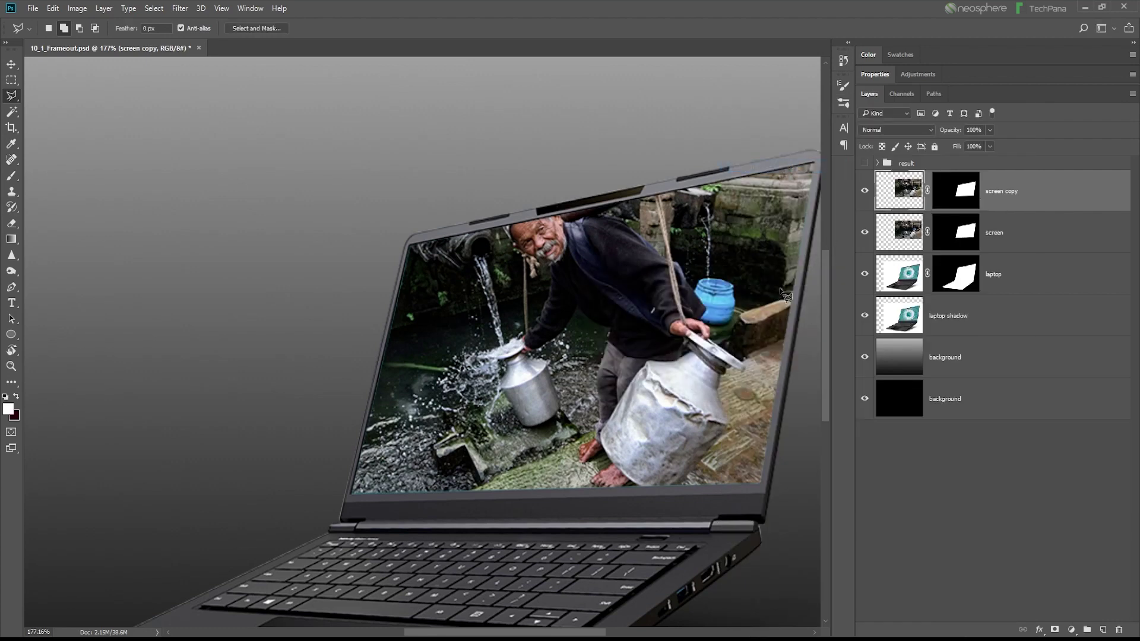
pyautogui.click(957, 198)
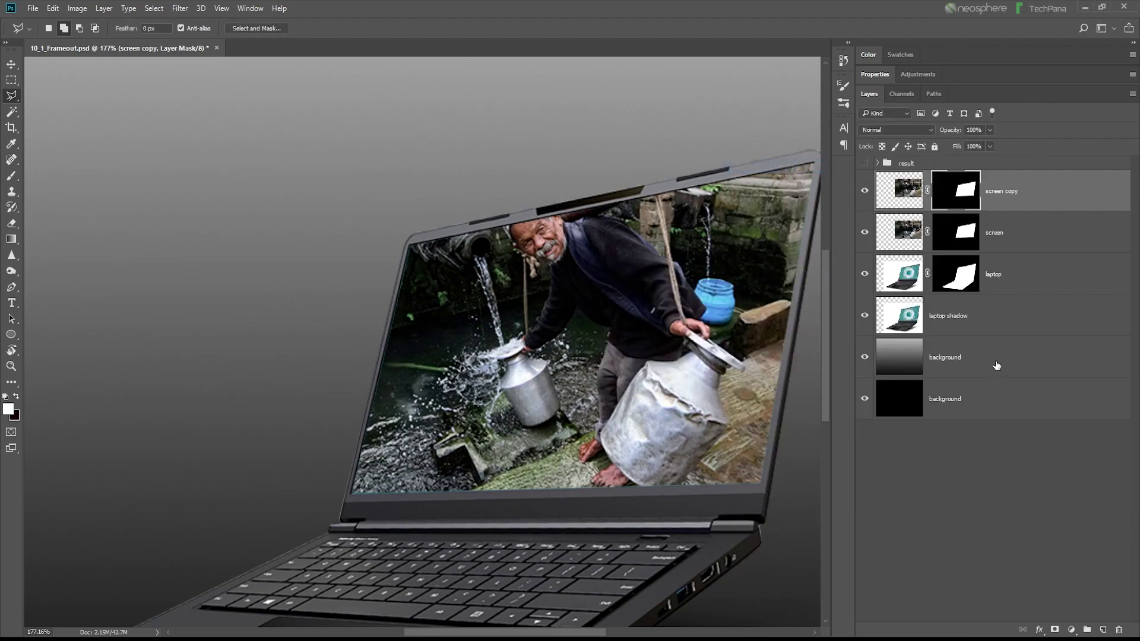
pyautogui.click(1120, 631)
pyautogui.click(627, 246)
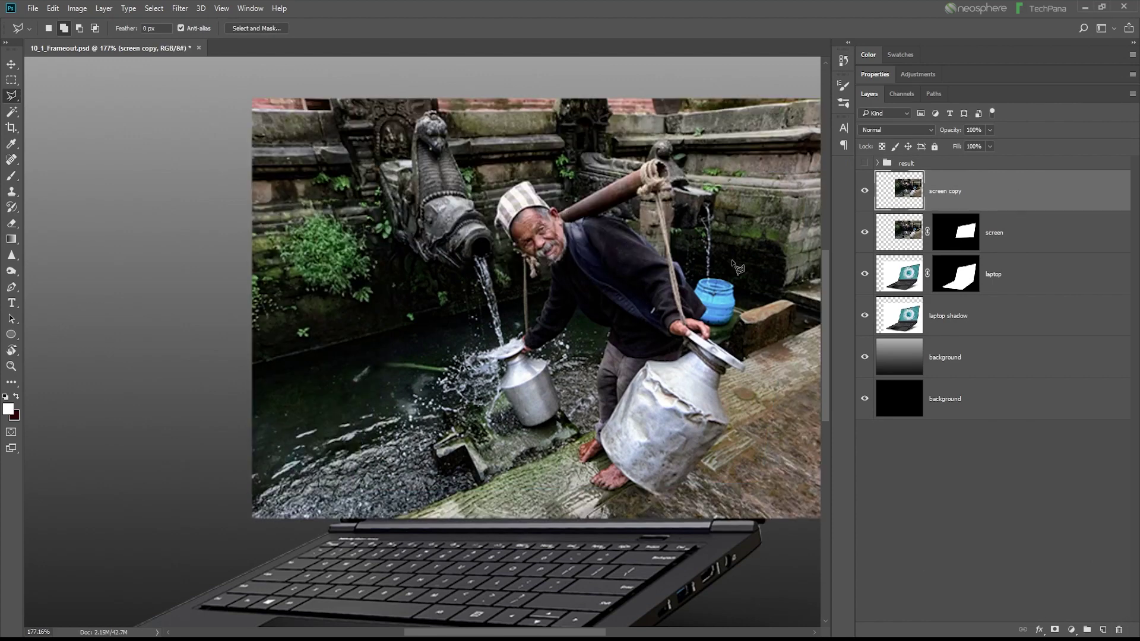
# - Set the screen copy layer's opacity to 61%
pyautogui.moveTo(951, 130); pyautogui.dragTo(919, 136)
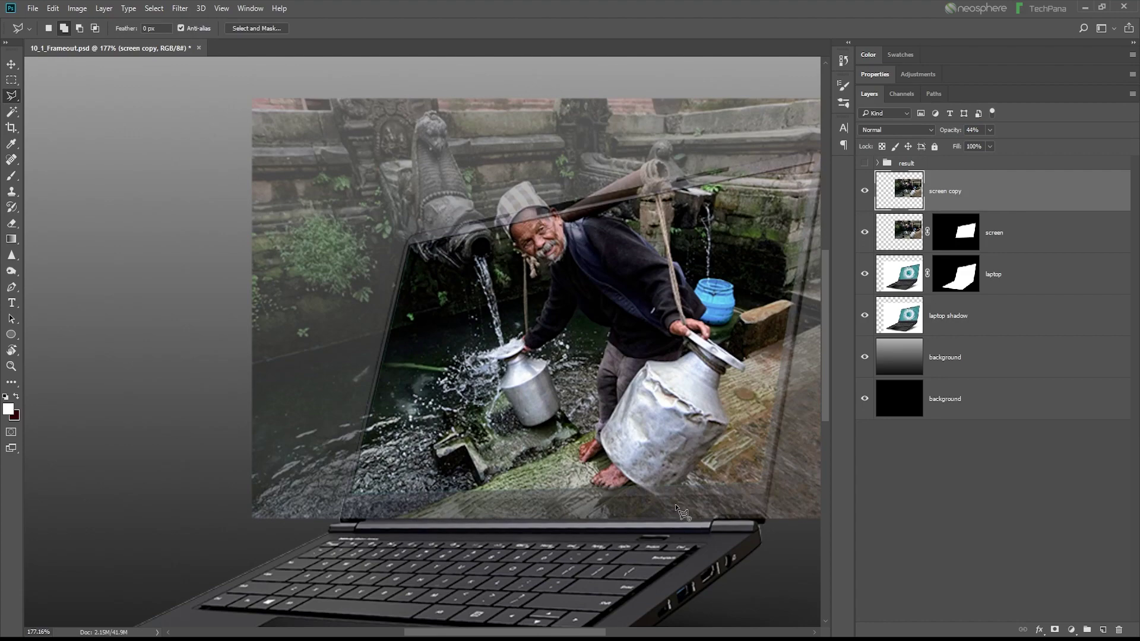
pyautogui.scroll(5, 681, 512)
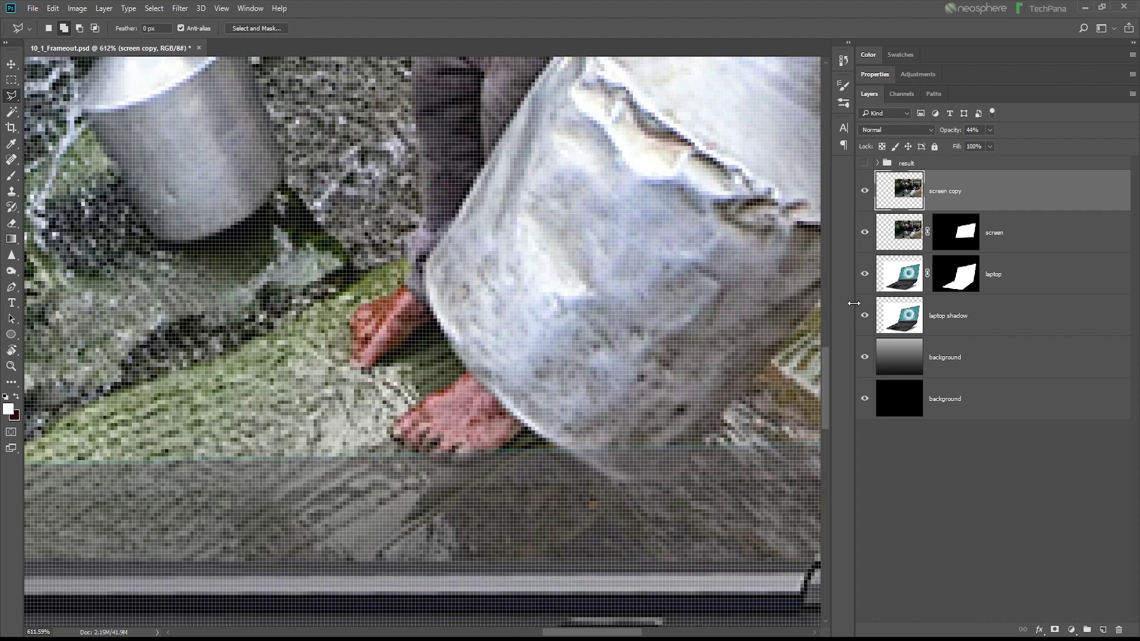
pyautogui.moveTo(945, 136); pyautogui.dragTo(952, 136)
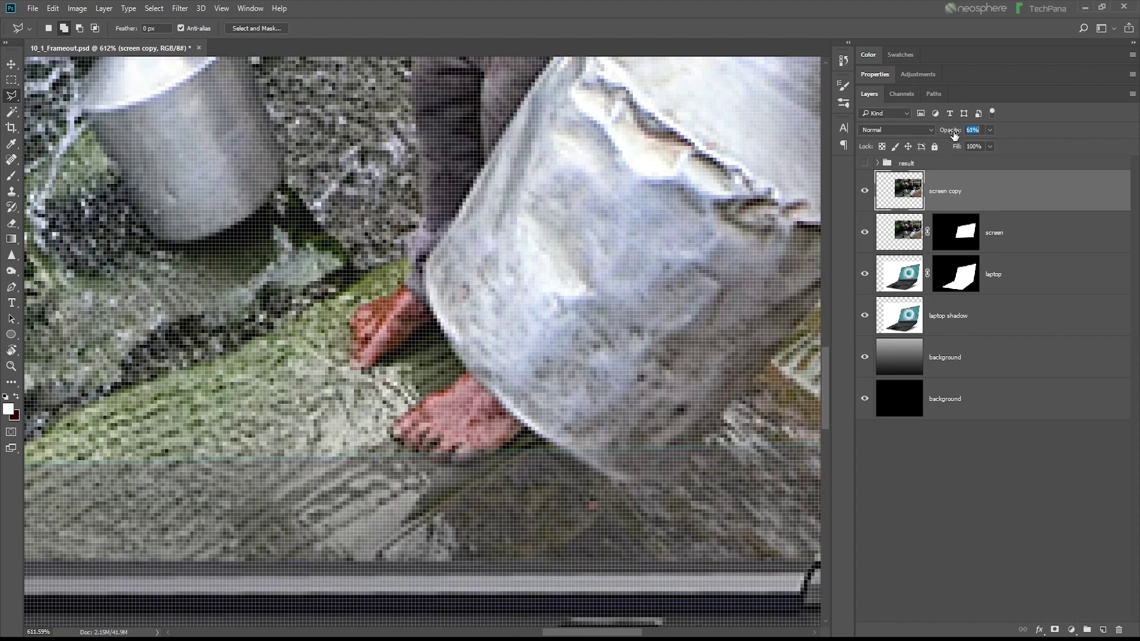
pyautogui.scroll(-5, 634, 492)
pyautogui.scroll(4, 641, 507)
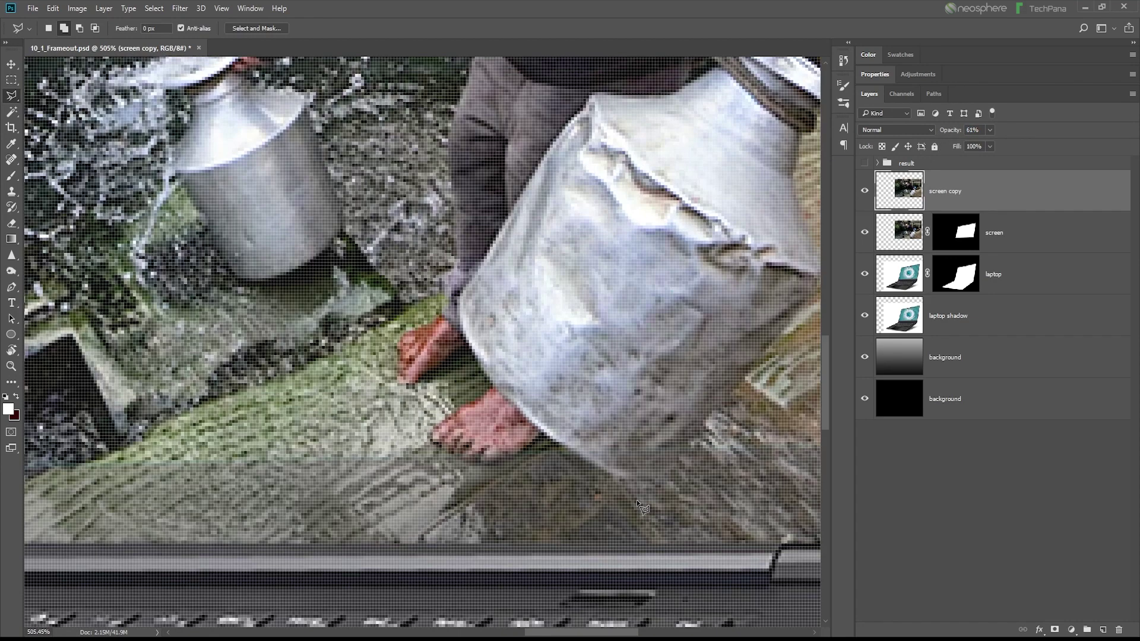
pyautogui.scroll(1, 641, 509)
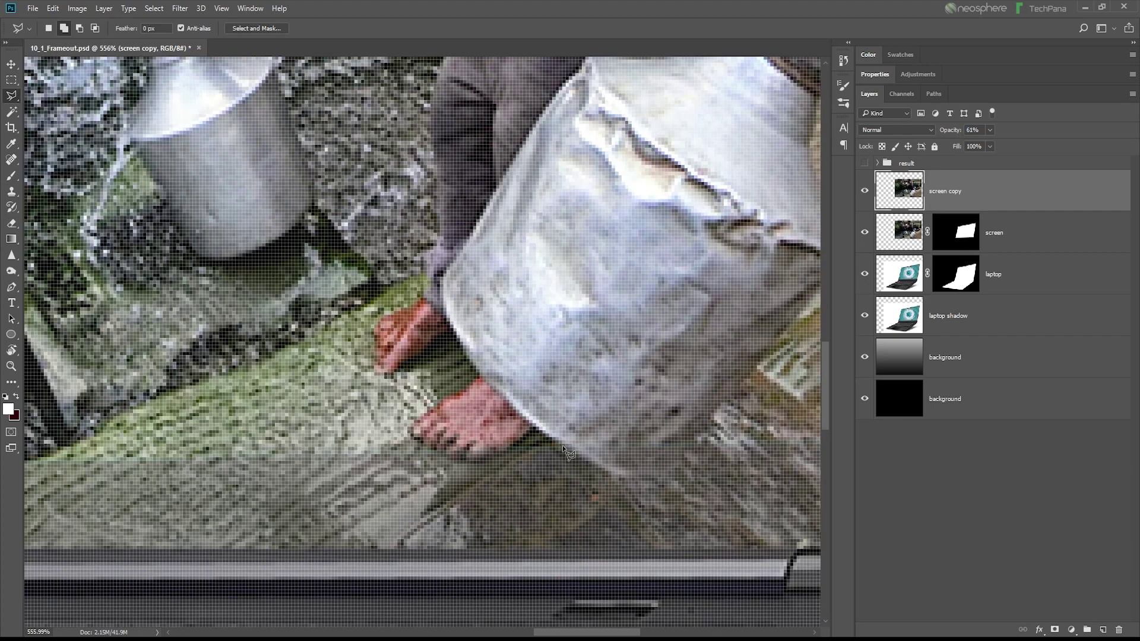
# - Pen-trace a curved path around the large water can's base, checking with screen copy hidden
pyautogui.click(13, 288)
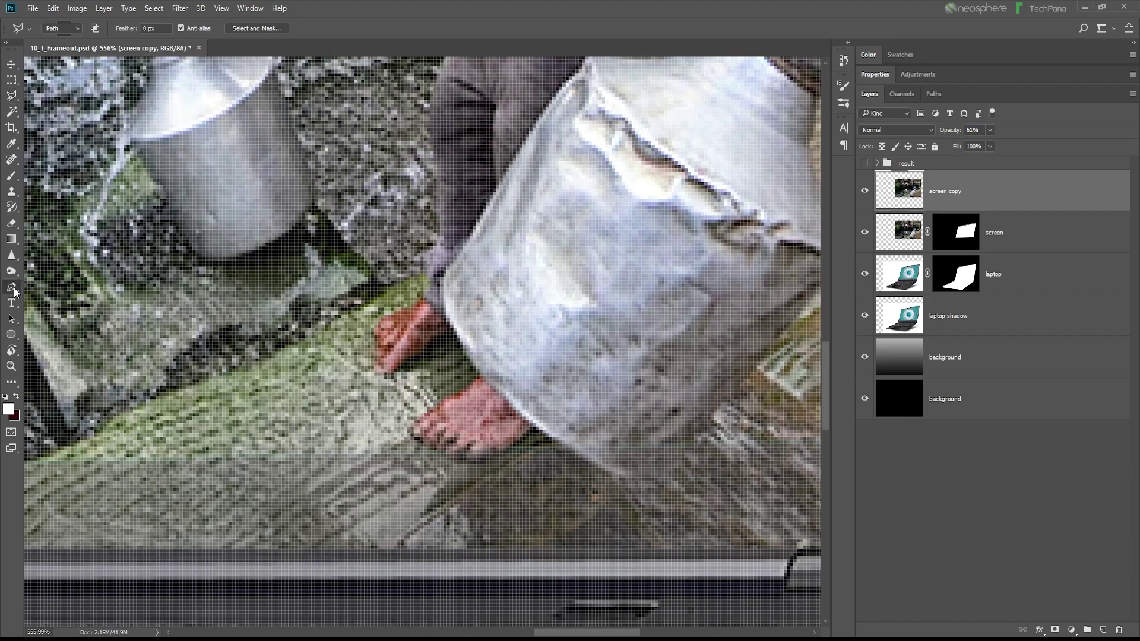
pyautogui.click(556, 441)
pyautogui.moveTo(608, 471); pyautogui.dragTo(623, 475)
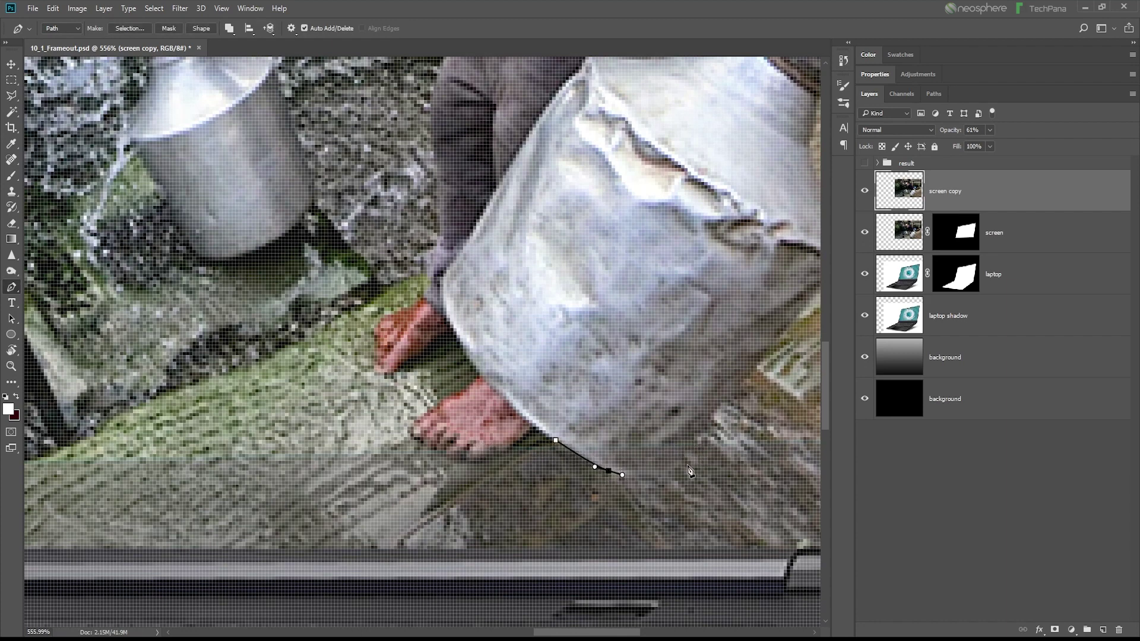
pyautogui.moveTo(678, 468); pyautogui.dragTo(693, 455)
pyautogui.click(711, 417)
pyautogui.click(543, 407)
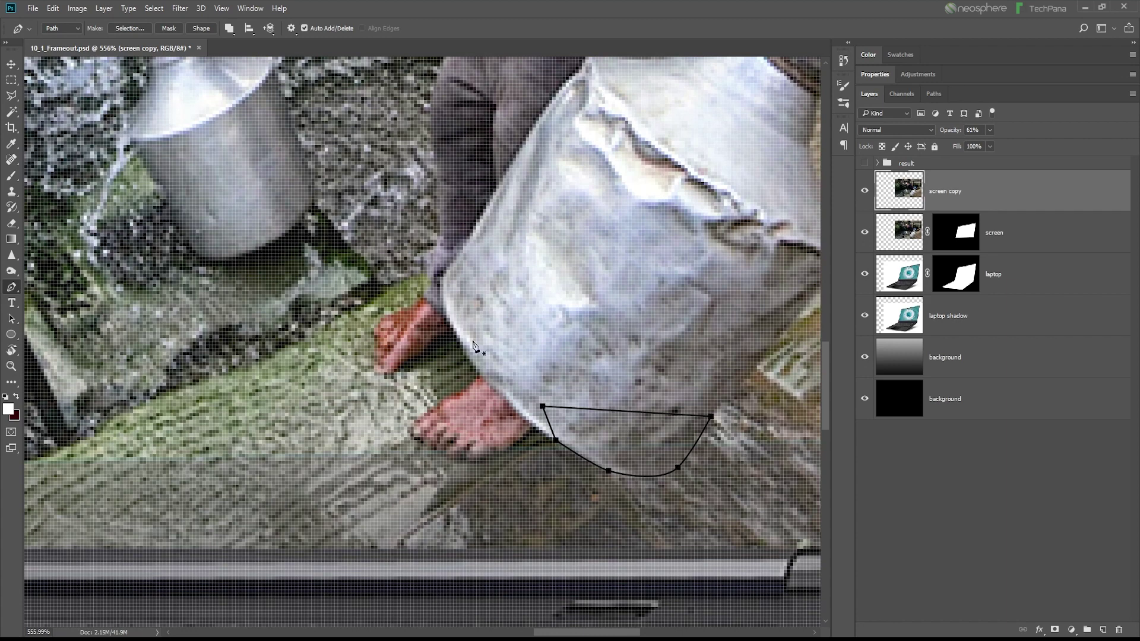
pyautogui.scroll(-5, 488, 342)
pyautogui.scroll(-3, 747, 313)
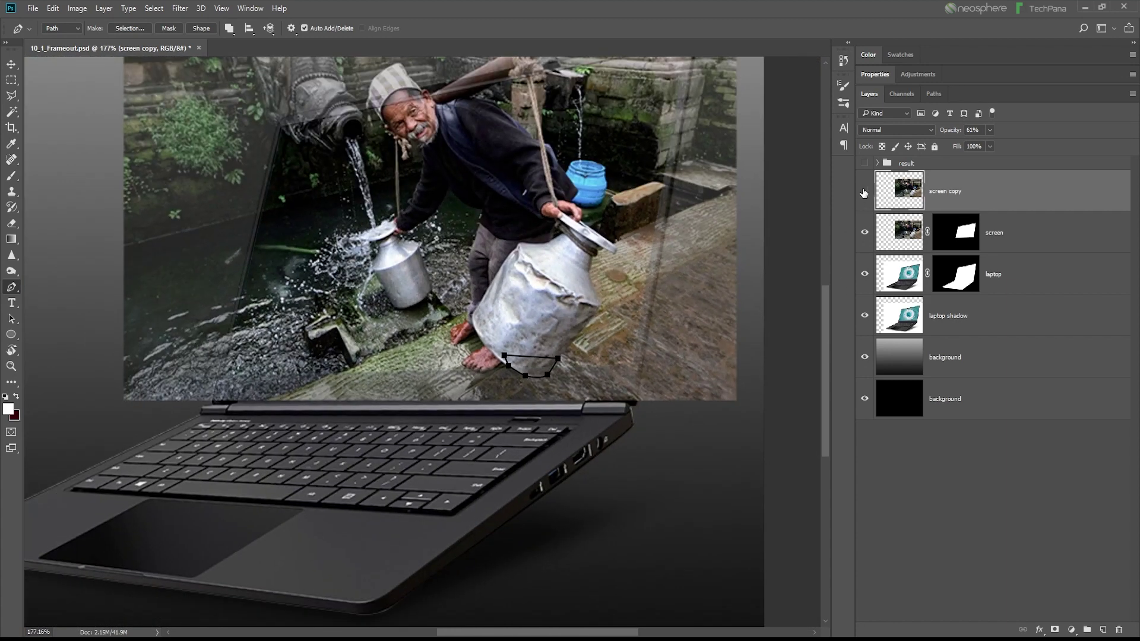
pyautogui.click(864, 191)
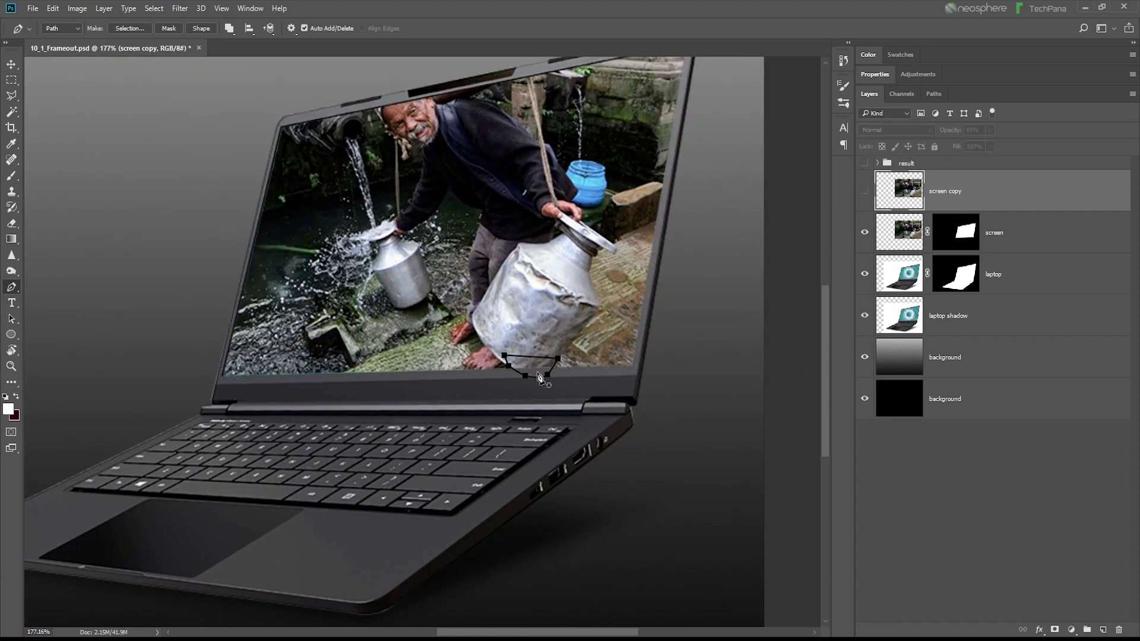
pyautogui.moveTo(539, 377); pyautogui.dragTo(525, 352)
pyautogui.click(864, 191)
# - Extend the pen path around the man's hat and ear
pyautogui.scroll(5, 381, 132)
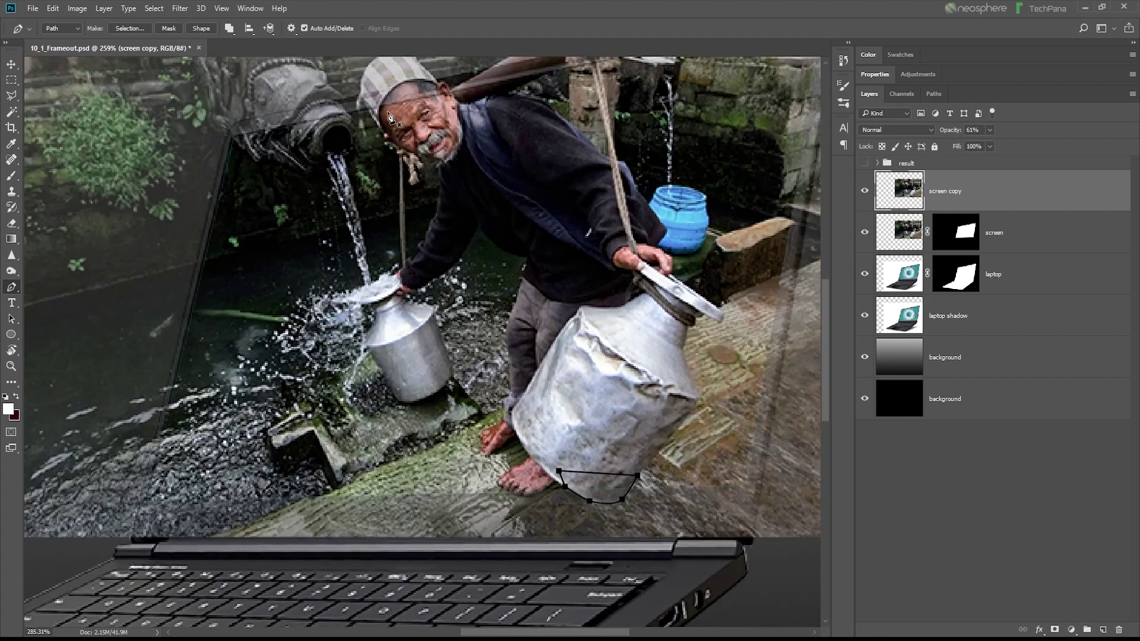
pyautogui.scroll(1, 380, 132)
pyautogui.scroll(2, 410, 381)
pyautogui.scroll(1, 410, 377)
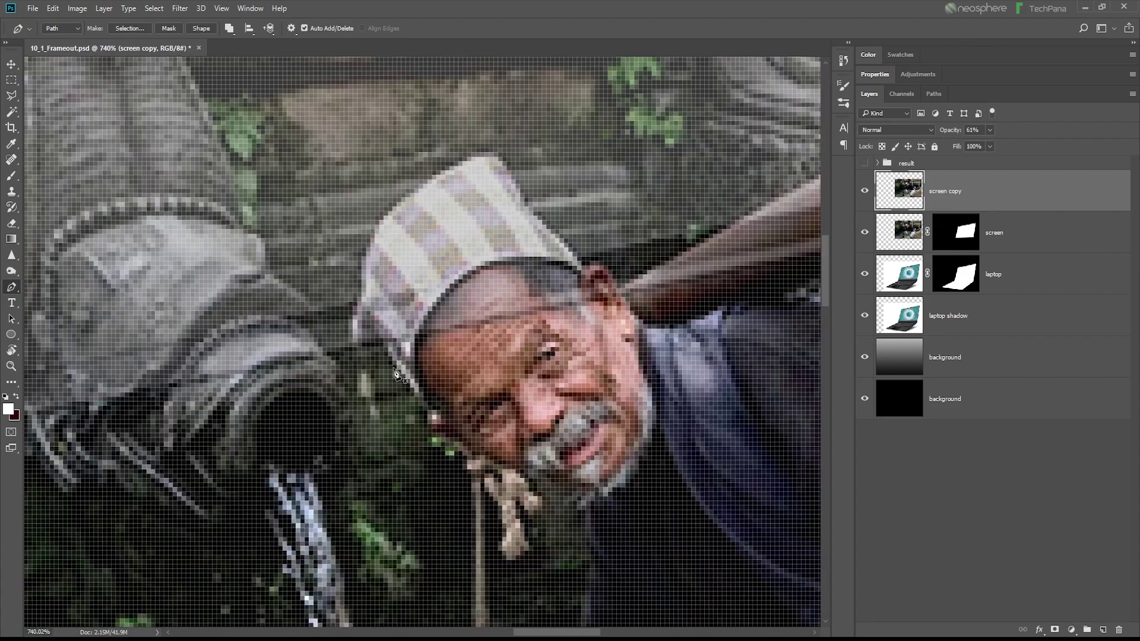
pyautogui.click(397, 364)
pyautogui.click(380, 343)
pyautogui.click(357, 343)
pyautogui.moveTo(357, 346); pyautogui.dragTo(357, 313)
pyautogui.moveTo(370, 239); pyautogui.dragTo(380, 221)
pyautogui.moveTo(422, 184); pyautogui.dragTo(450, 169)
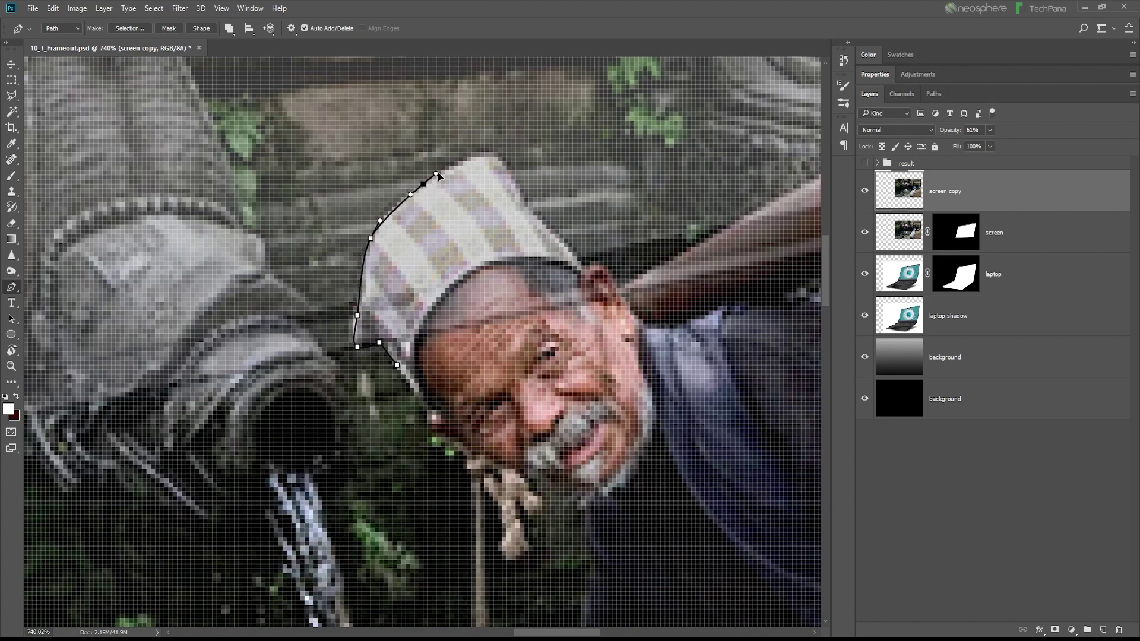
pyautogui.moveTo(484, 152); pyautogui.dragTo(522, 188)
pyautogui.moveTo(542, 220); pyautogui.dragTo(553, 229)
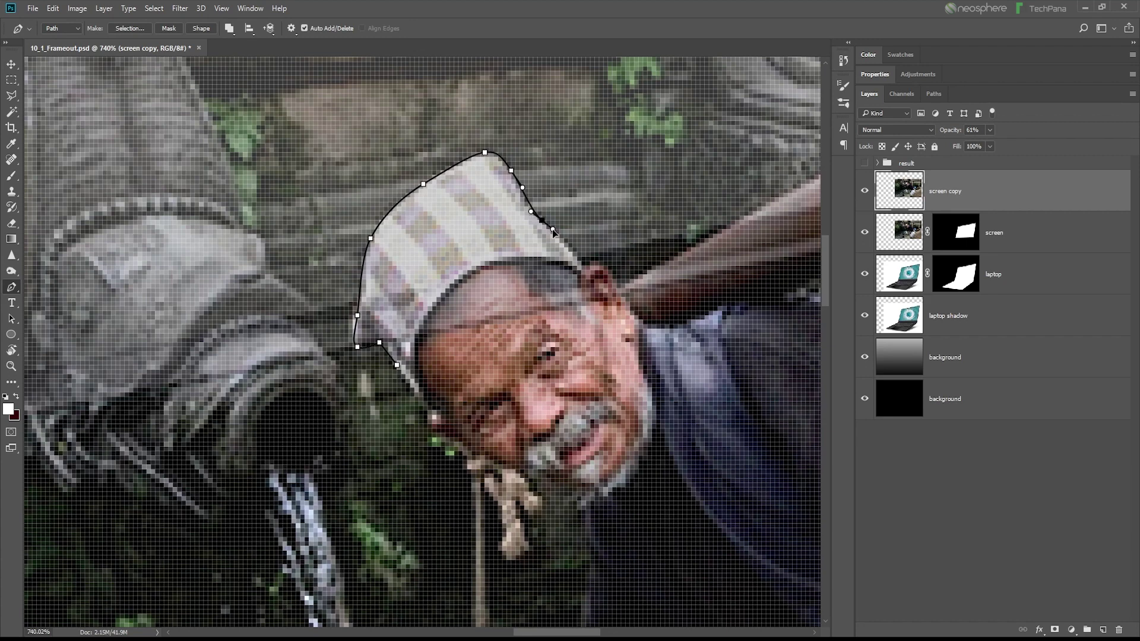
pyautogui.moveTo(586, 270); pyautogui.dragTo(618, 283)
# - Continue the path around the carrying pole's end and down the rope, then view it whole
pyautogui.moveTo(618, 286); pyautogui.dragTo(321, 406)
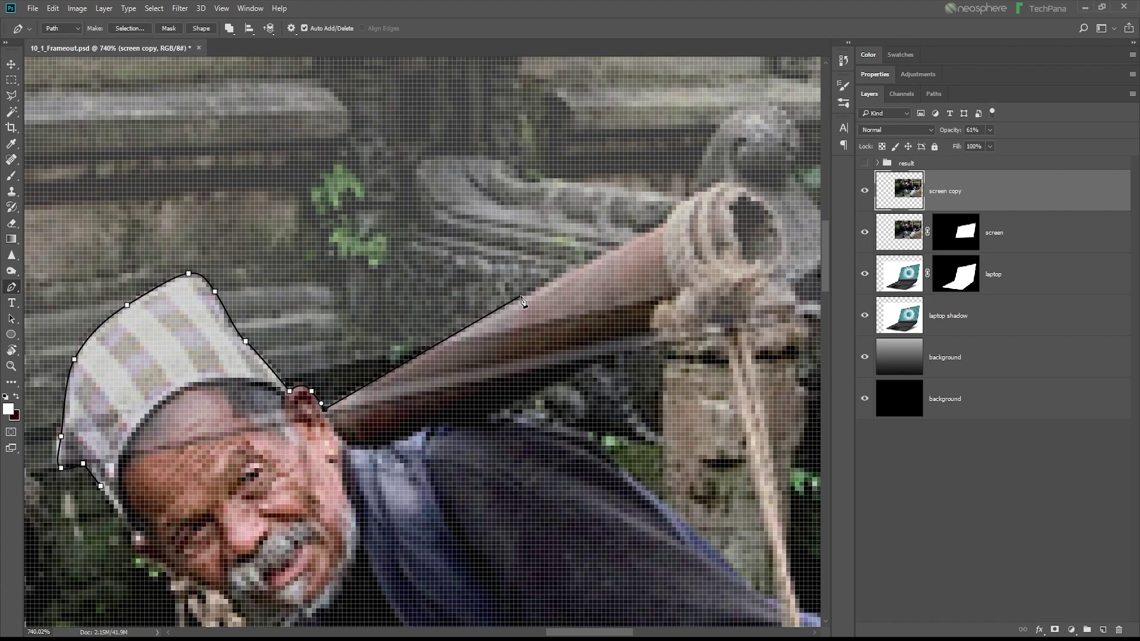
pyautogui.click(523, 301)
pyautogui.moveTo(523, 301); pyautogui.dragTo(308, 391)
pyautogui.click(453, 308)
pyautogui.moveTo(475, 285); pyautogui.dragTo(565, 285)
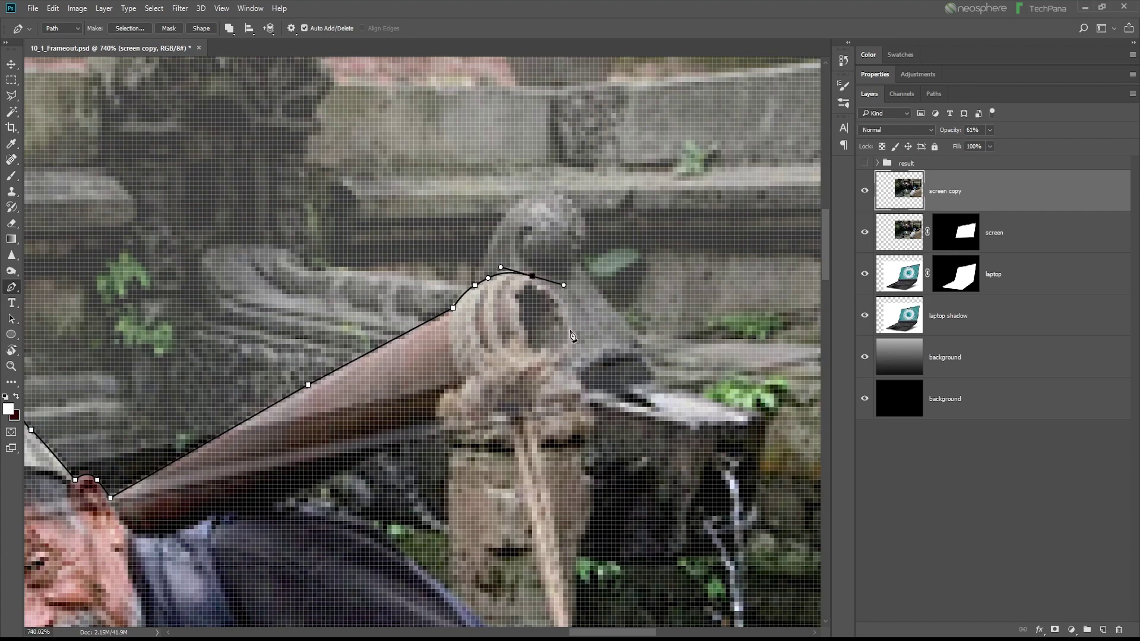
pyautogui.moveTo(576, 335)
pyautogui.mouseDown()
pyautogui.moveTo(573, 345)
pyautogui.moveTo(519, 264)
pyautogui.mouseUp()
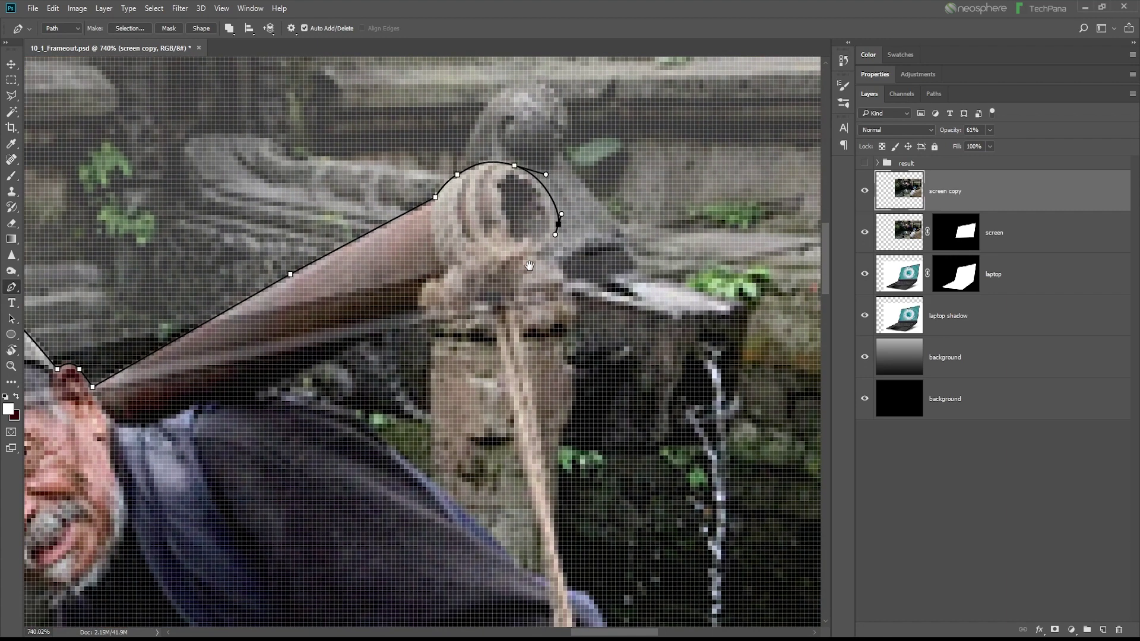
pyautogui.scroll(-1, 544, 265)
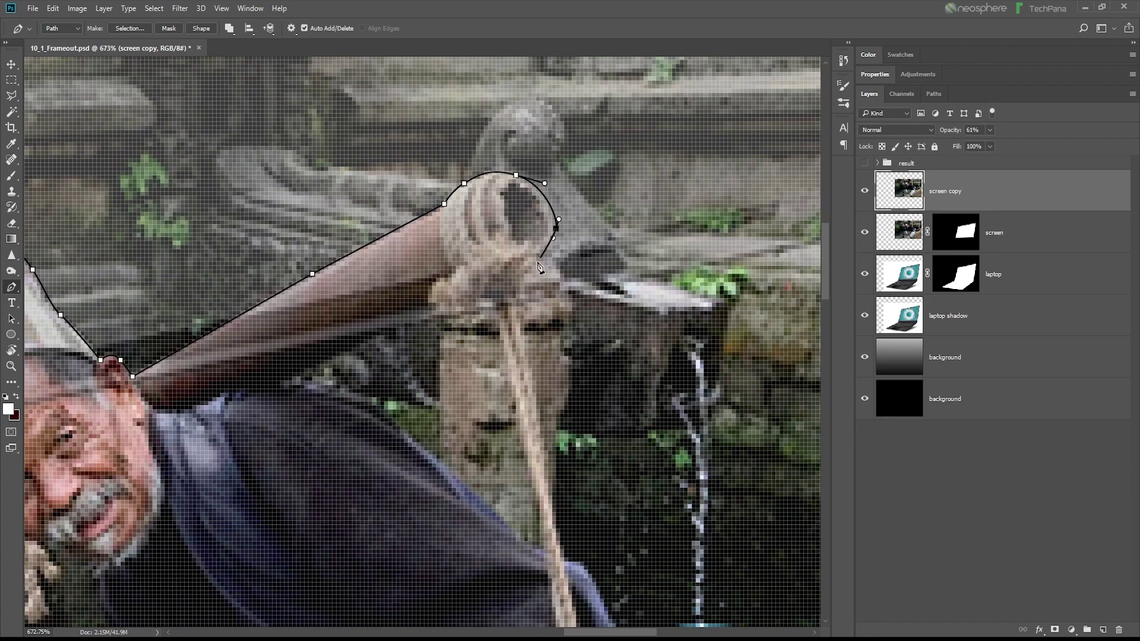
pyautogui.moveTo(541, 256); pyautogui.dragTo(534, 264)
pyautogui.click(524, 311)
pyautogui.click(527, 335)
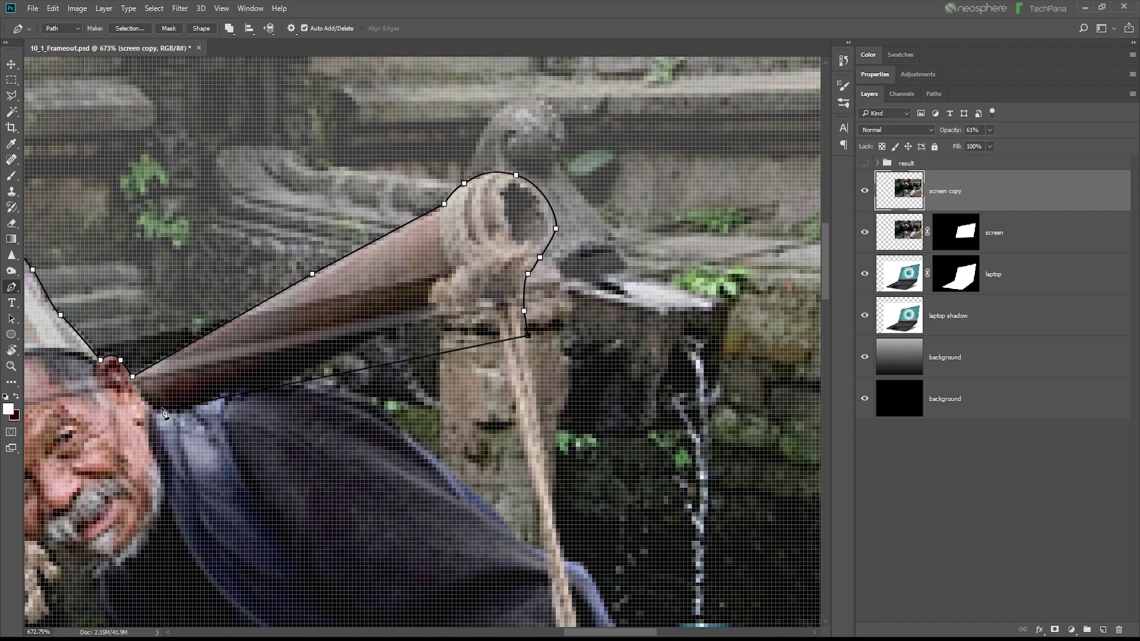
pyautogui.scroll(-3, 164, 412)
pyautogui.hscroll(-5, 202, 304)
pyautogui.scroll(-3, 475, 380)
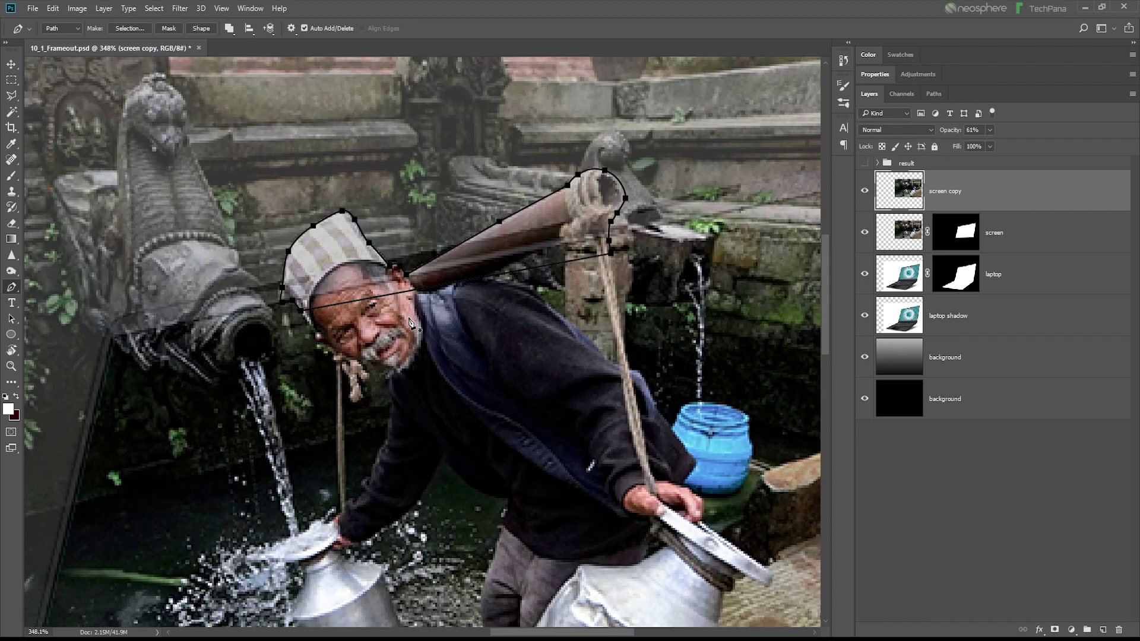
pyautogui.scroll(-2, 475, 380)
pyautogui.scroll(-2, 475, 380)
pyautogui.moveTo(533, 433); pyautogui.dragTo(459, 285)
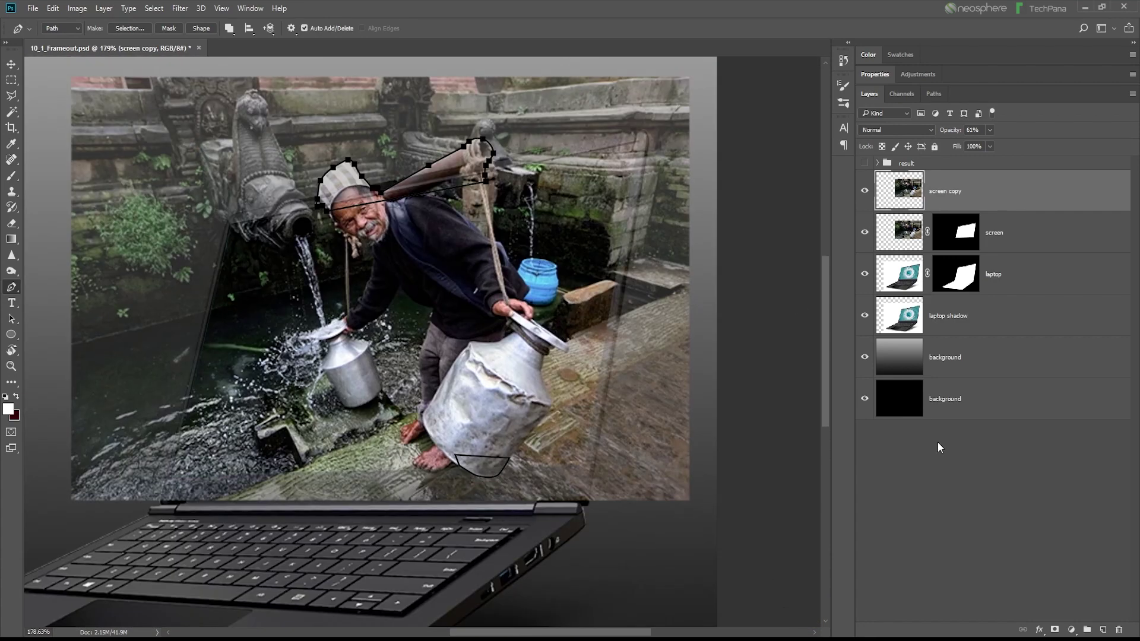
# - Load the work path as a selection and return screen copy to 100% opacity
pyautogui.click(902, 94)
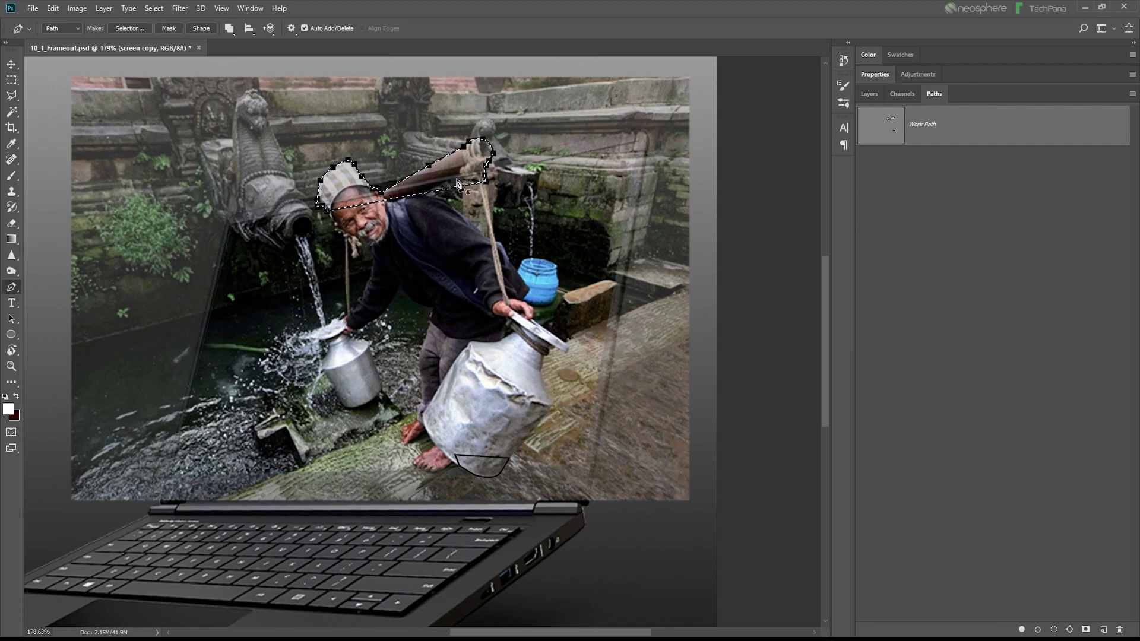
pyautogui.click(53, 8)
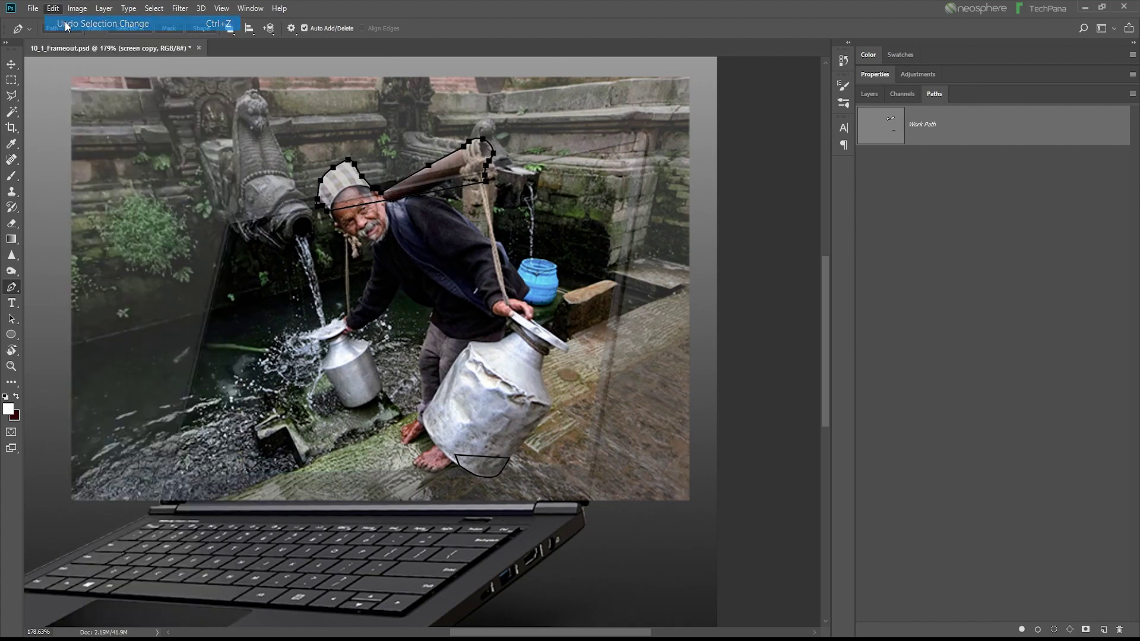
pyautogui.click(902, 230)
pyautogui.click(952, 132)
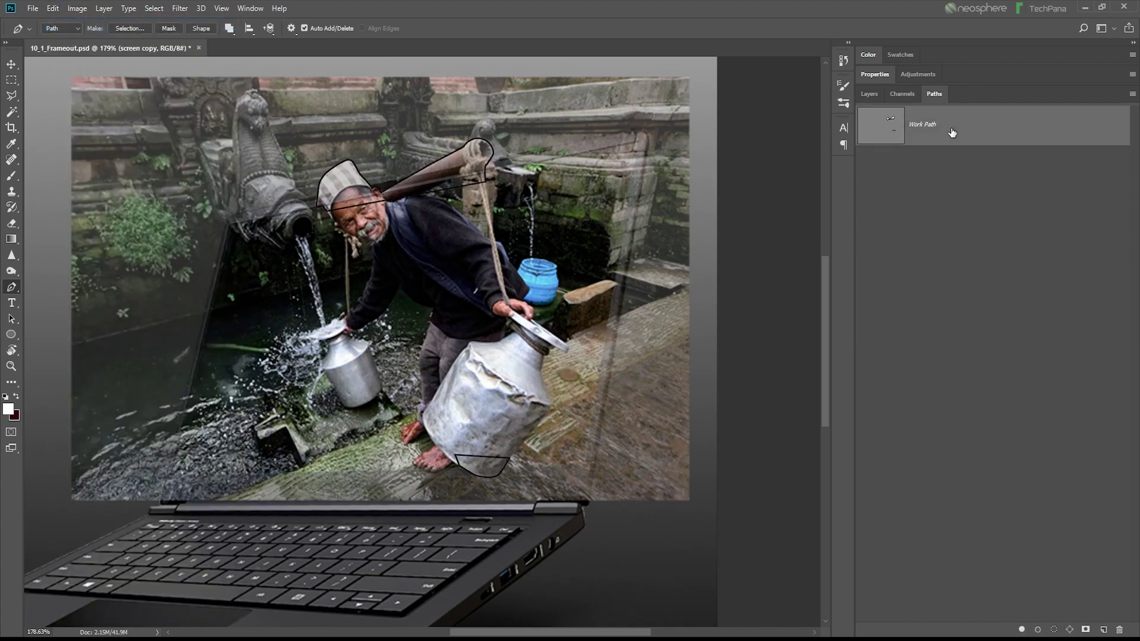
pyautogui.click(1054, 630)
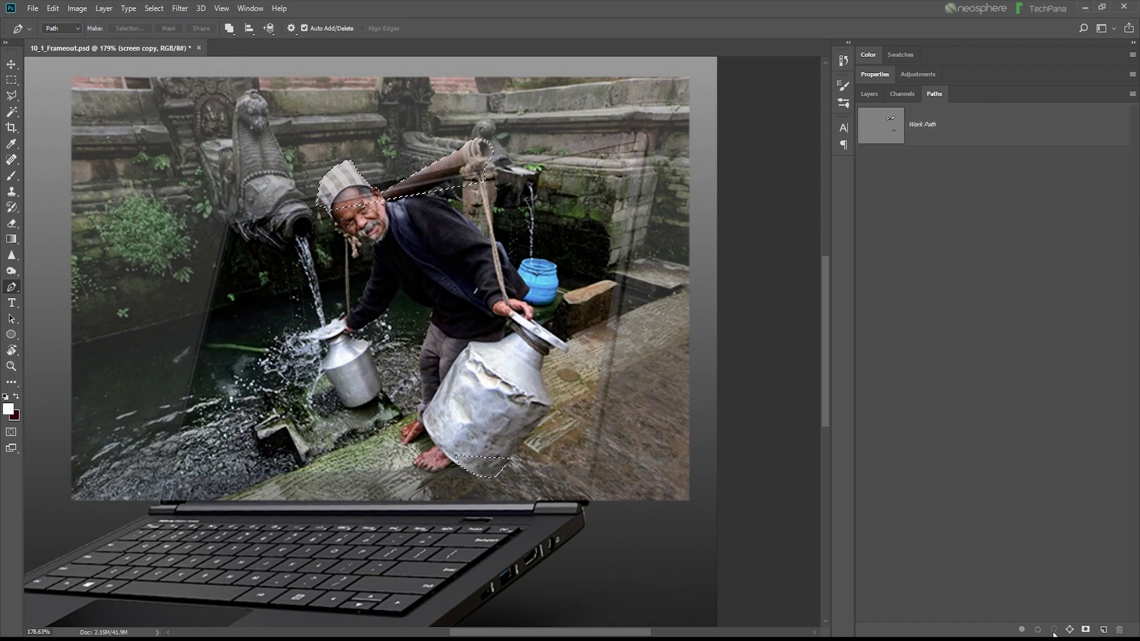
pyautogui.click(875, 97)
pyautogui.moveTo(946, 134); pyautogui.dragTo(1096, 136)
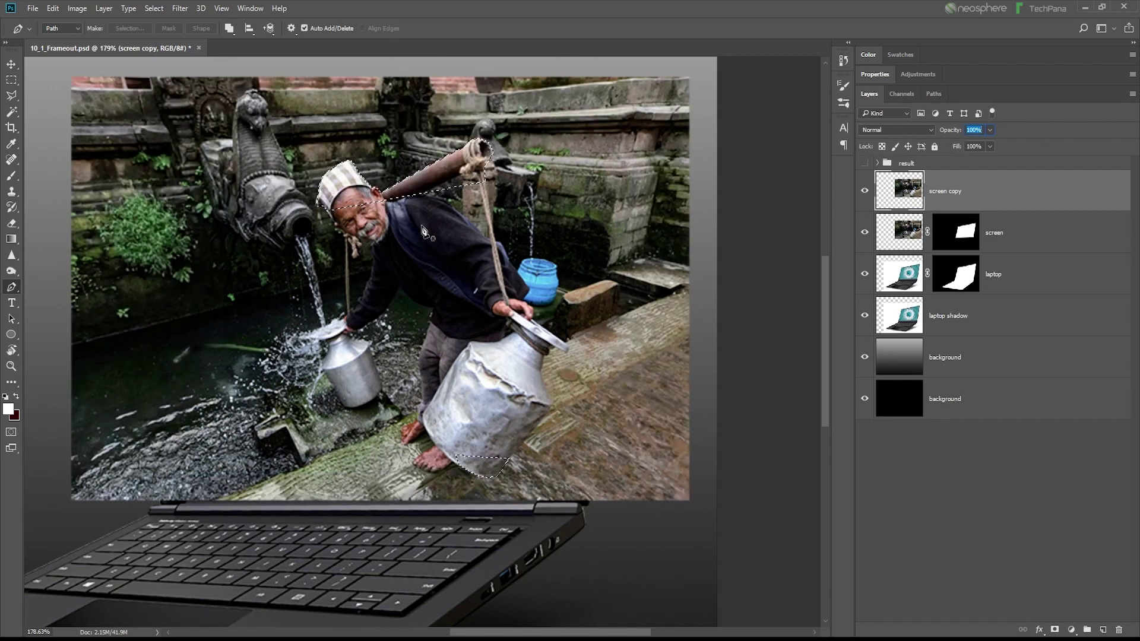
pyautogui.click(11, 64)
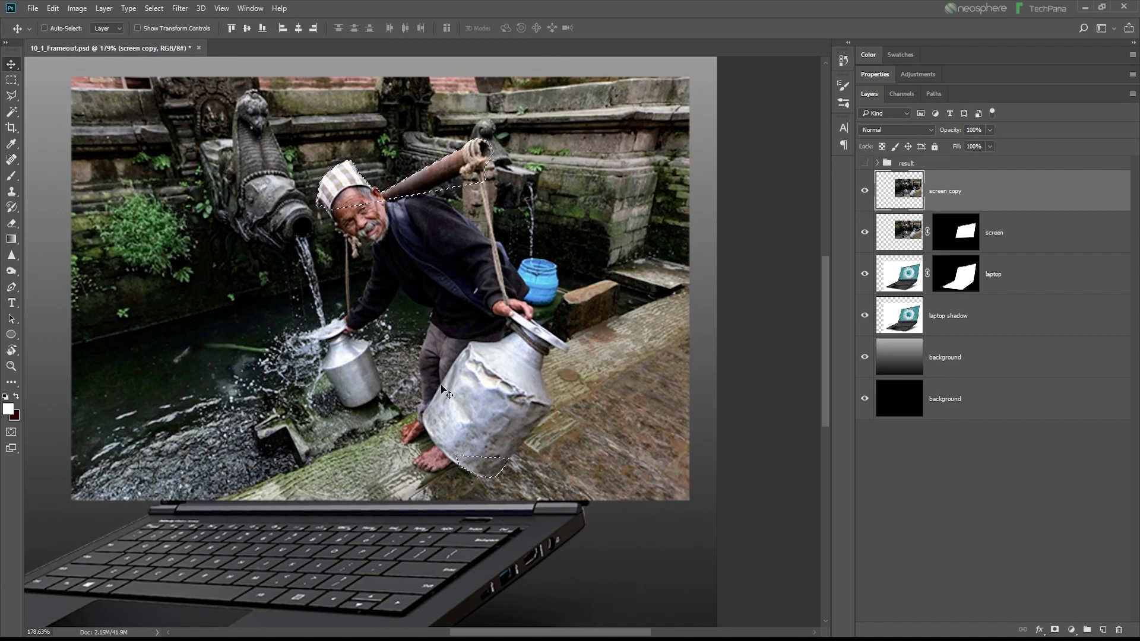
# - Mask screen copy to the path selection, undo a trial move, and zoom in on the pole
pyautogui.click(1056, 629)
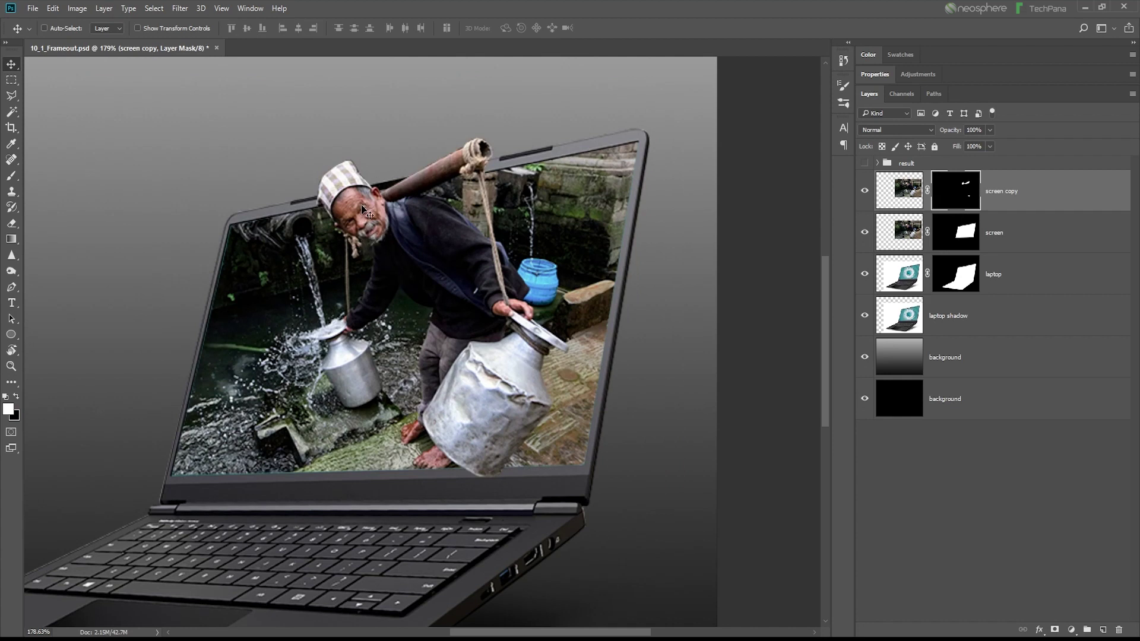
pyautogui.moveTo(363, 205); pyautogui.dragTo(358, 193)
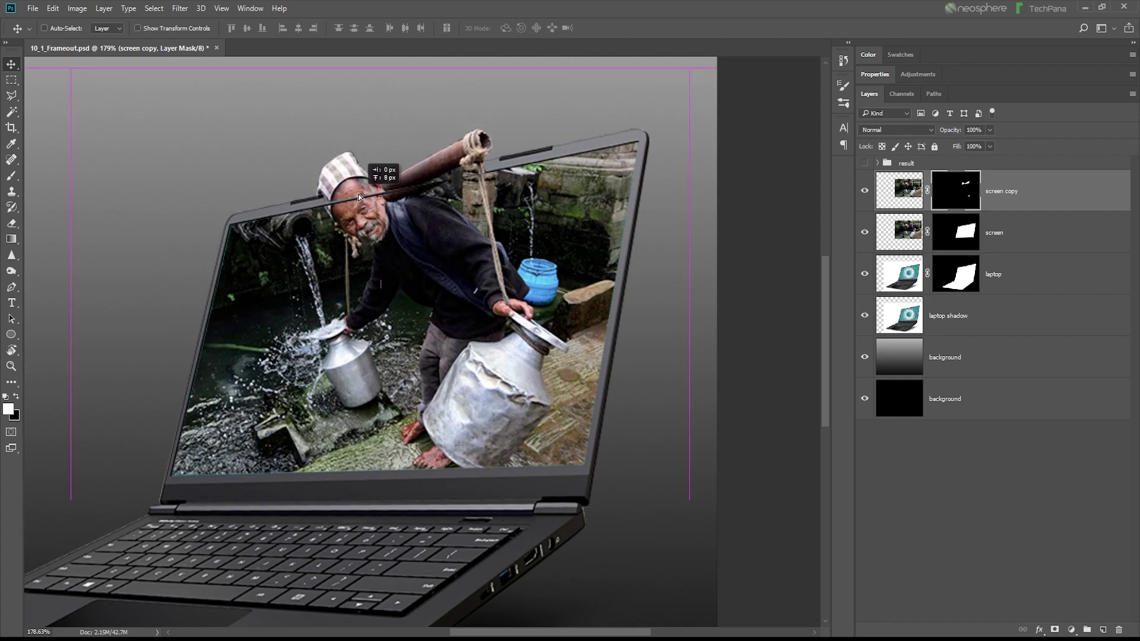
pyautogui.click(59, 10)
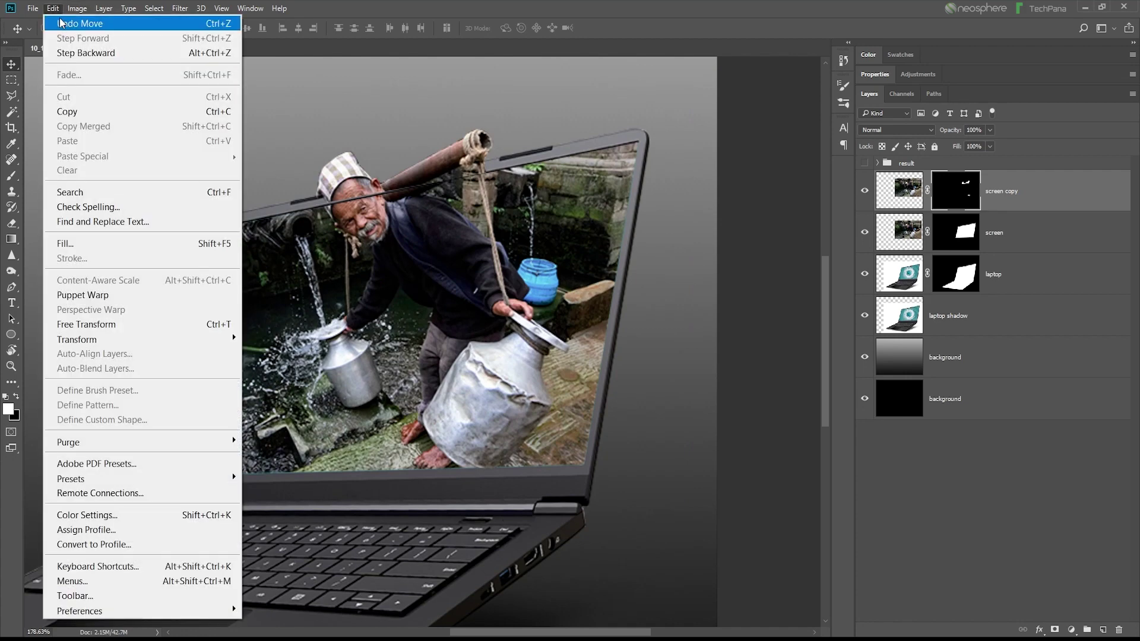
pyautogui.scroll(4, 474, 191)
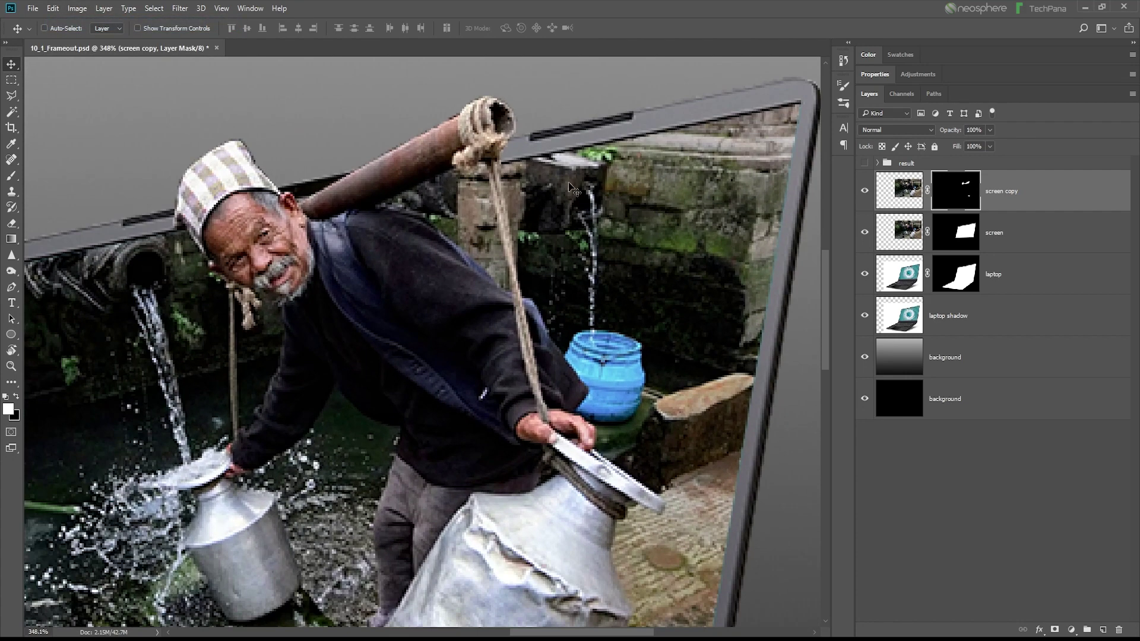
pyautogui.scroll(2, 585, 157)
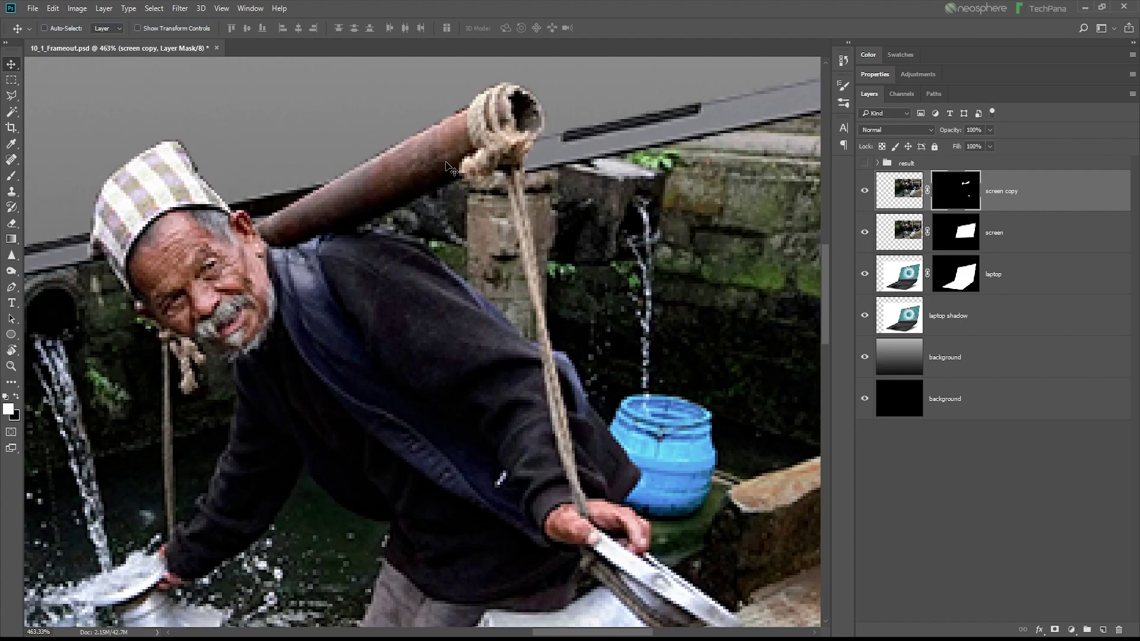
# - Pen-trace a closed outline around the background gap below the pole
pyautogui.scroll(1, 585, 157)
pyautogui.click(11, 288)
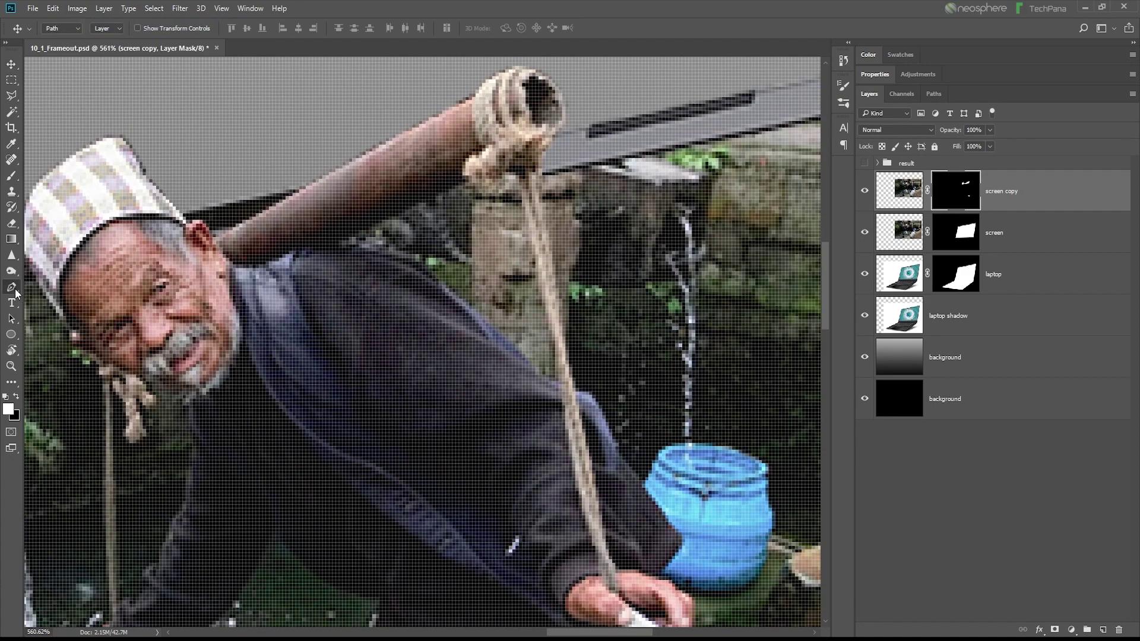
pyautogui.click(465, 182)
pyautogui.click(409, 206)
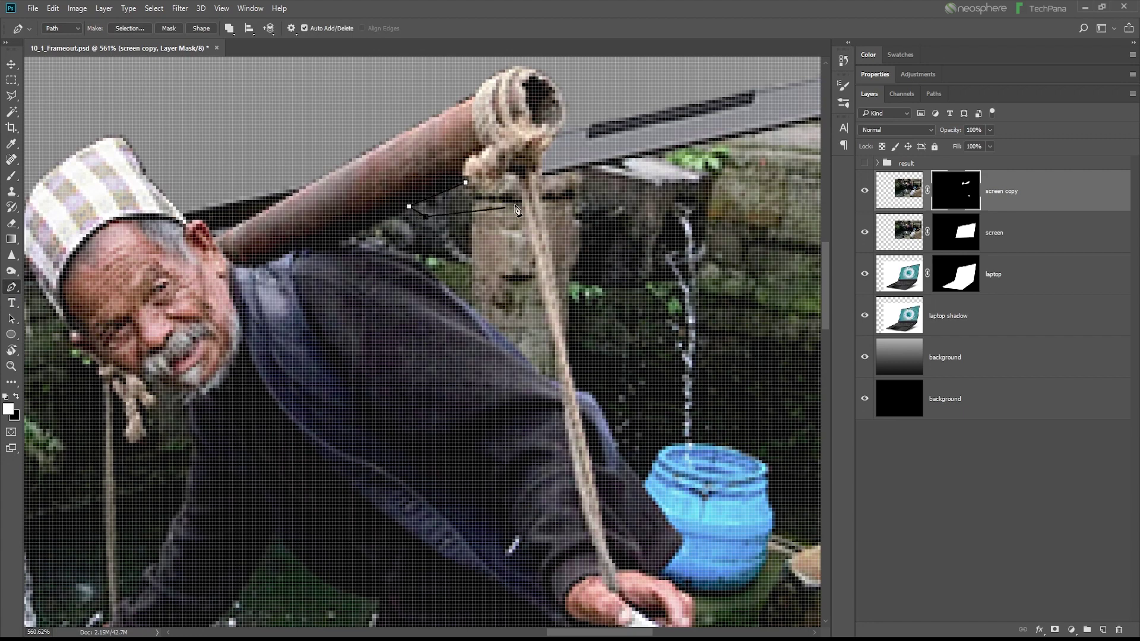
pyautogui.click(515, 203)
pyautogui.click(519, 177)
pyautogui.click(465, 182)
pyautogui.scroll(-3, 522, 227)
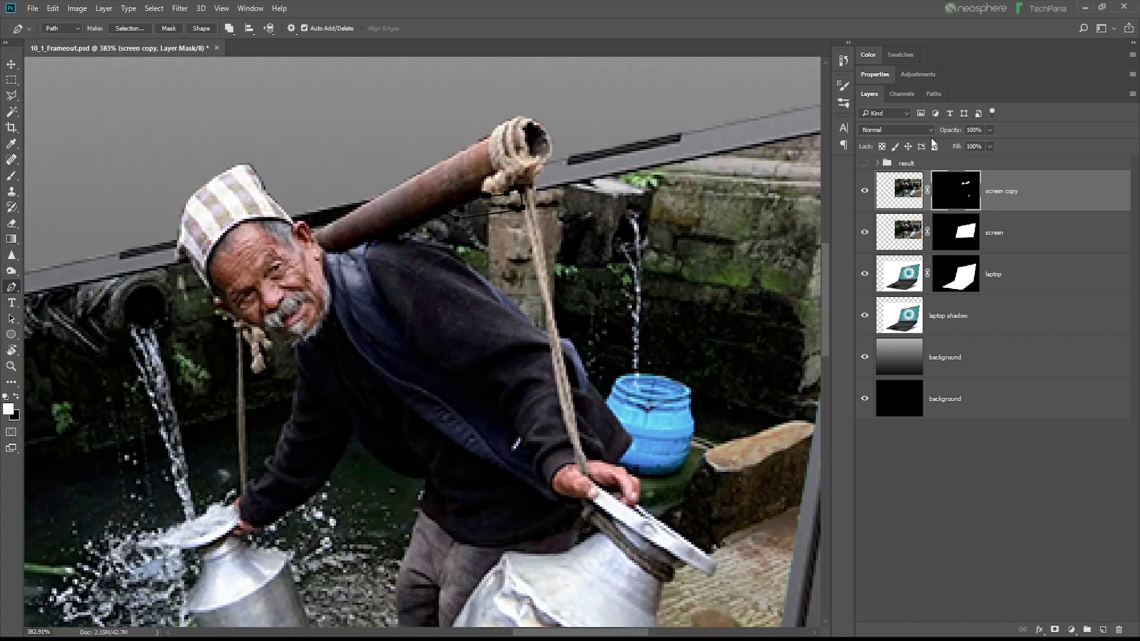
# - Fill the gap selection with the black background colour in the screen copy mask
pyautogui.keyDown('alt'); pyautogui.click(965, 199); pyautogui.keyUp('alt')
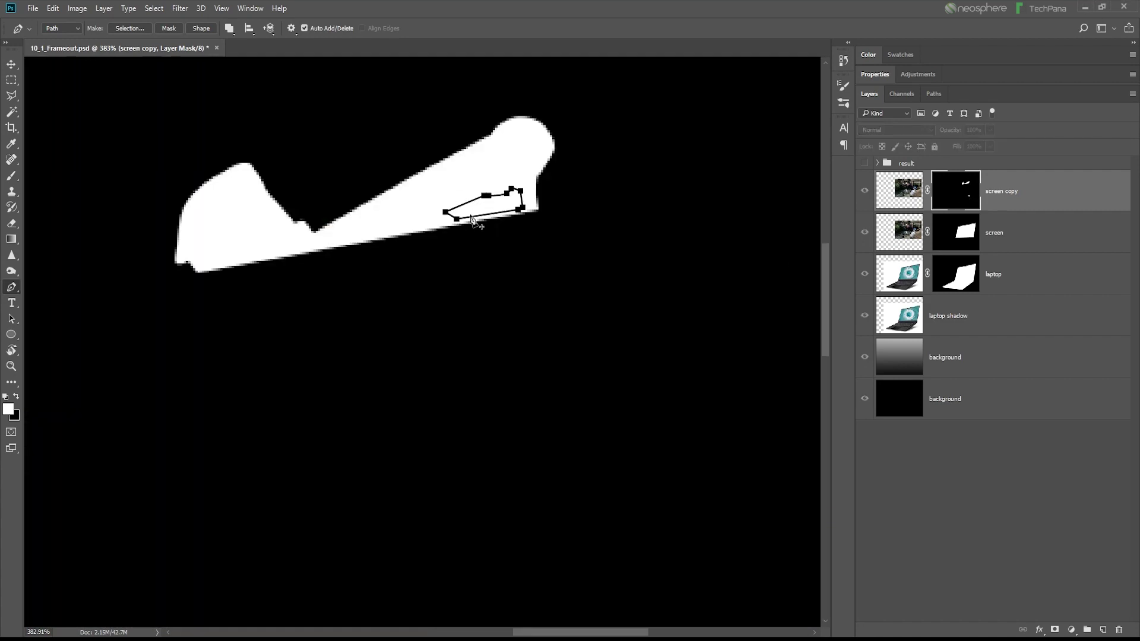
pyautogui.hotkey('ctrl', 'Return')
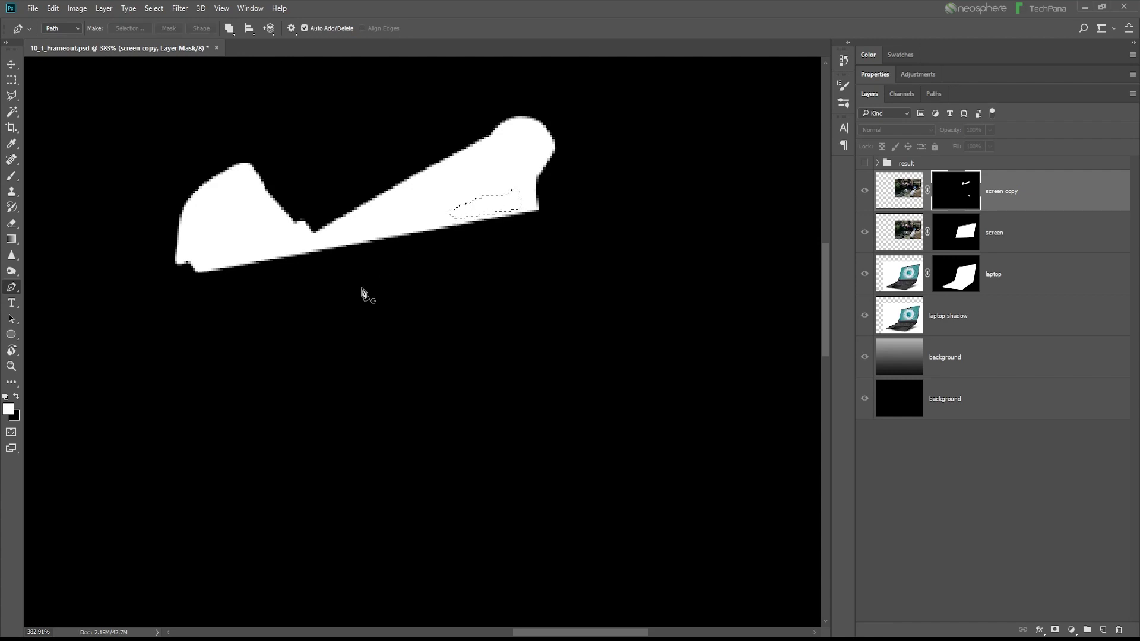
pyautogui.click(53, 8)
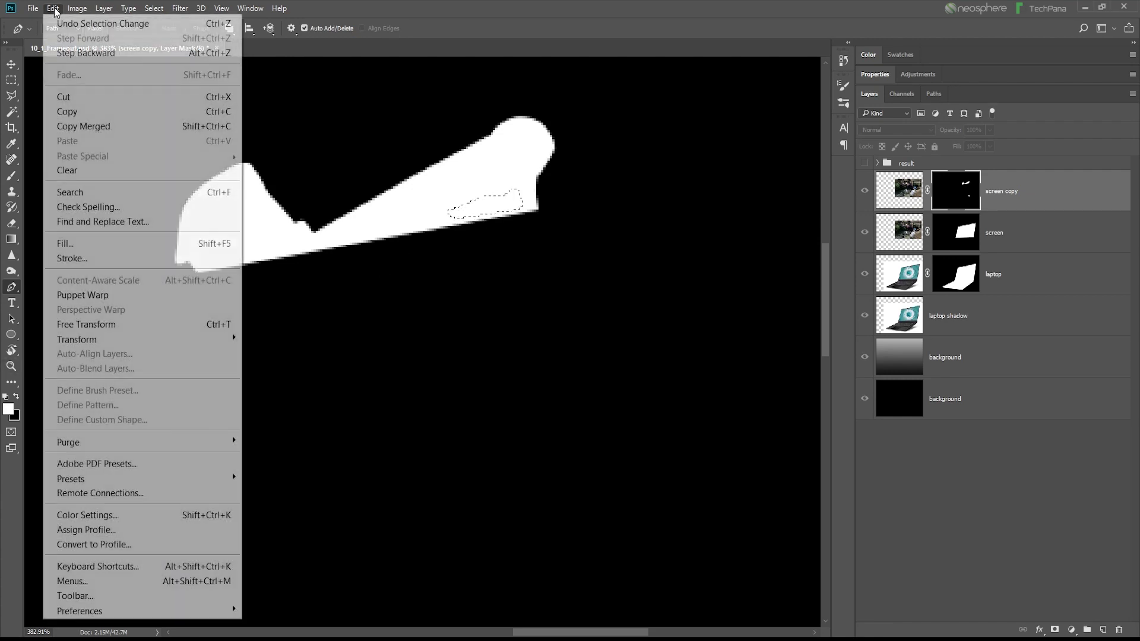
pyautogui.click(123, 241)
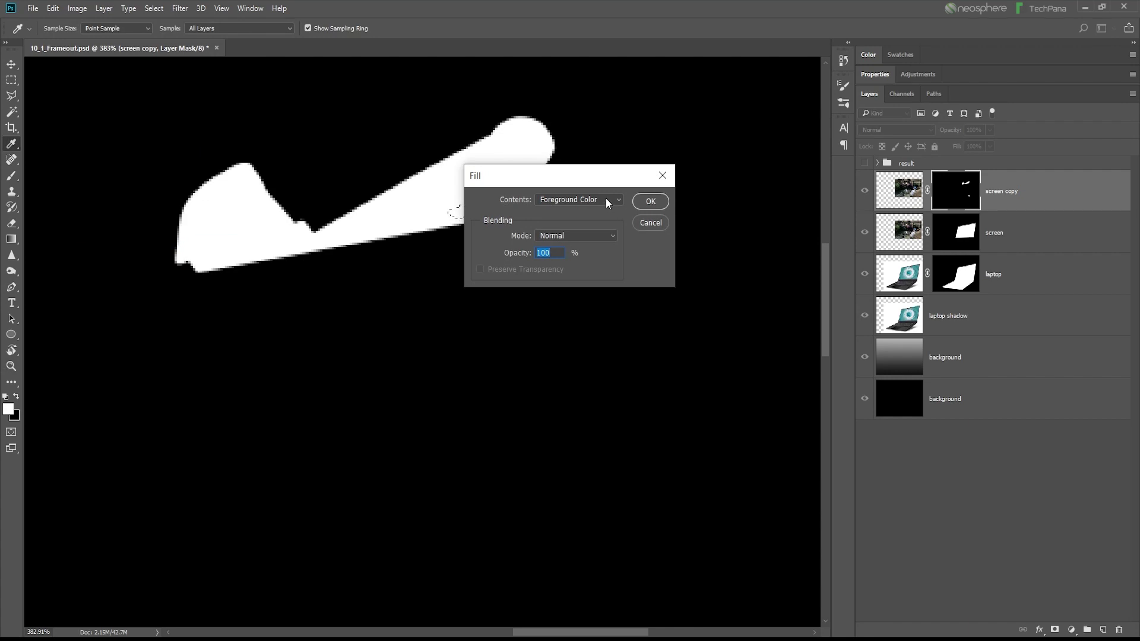
pyautogui.click(606, 199)
pyautogui.click(570, 218)
pyautogui.click(649, 202)
pyautogui.press('p')
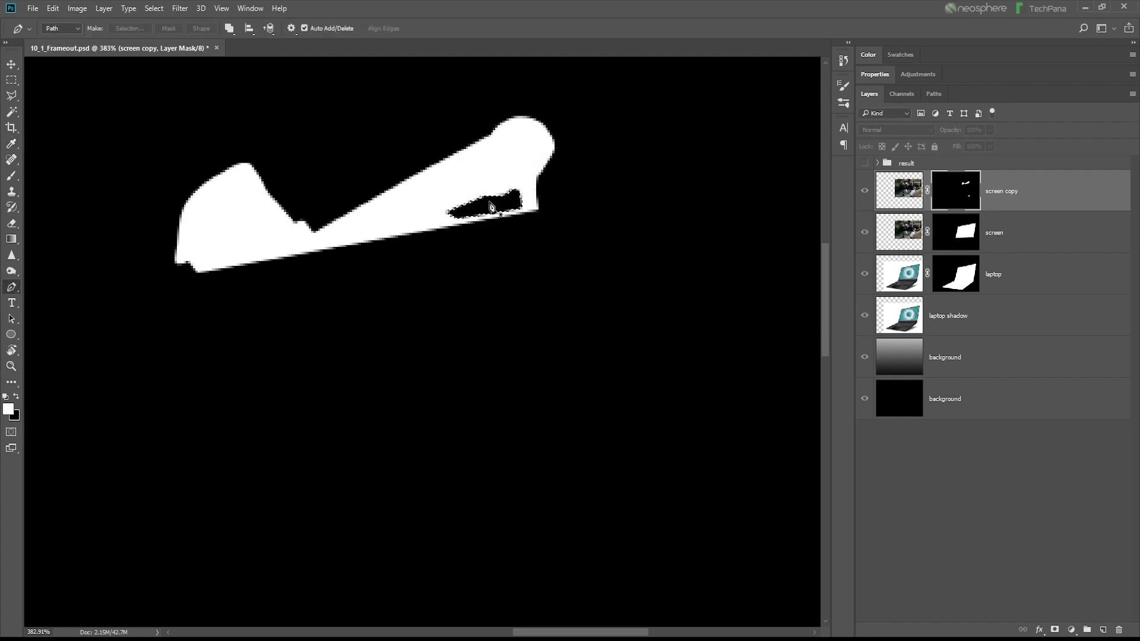
# - Deselect and view the full composite fitted to the window
pyautogui.click(153, 9)
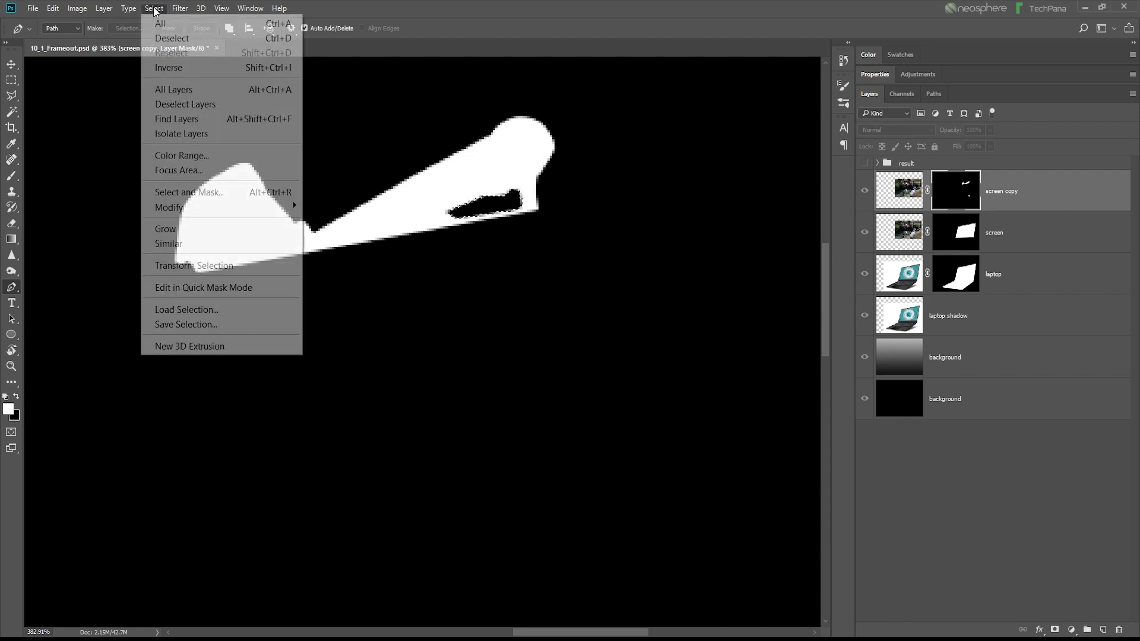
pyautogui.click(173, 40)
pyautogui.keyDown('alt'); pyautogui.click(956, 190); pyautogui.keyUp('alt')
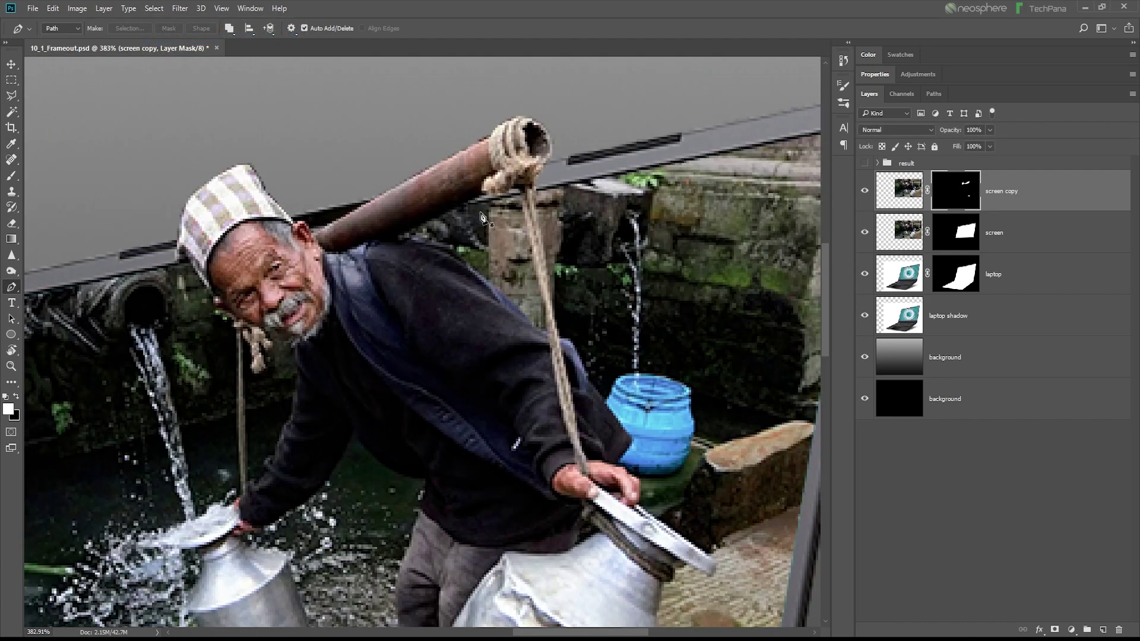
pyautogui.hotkey('ctrl', '0')
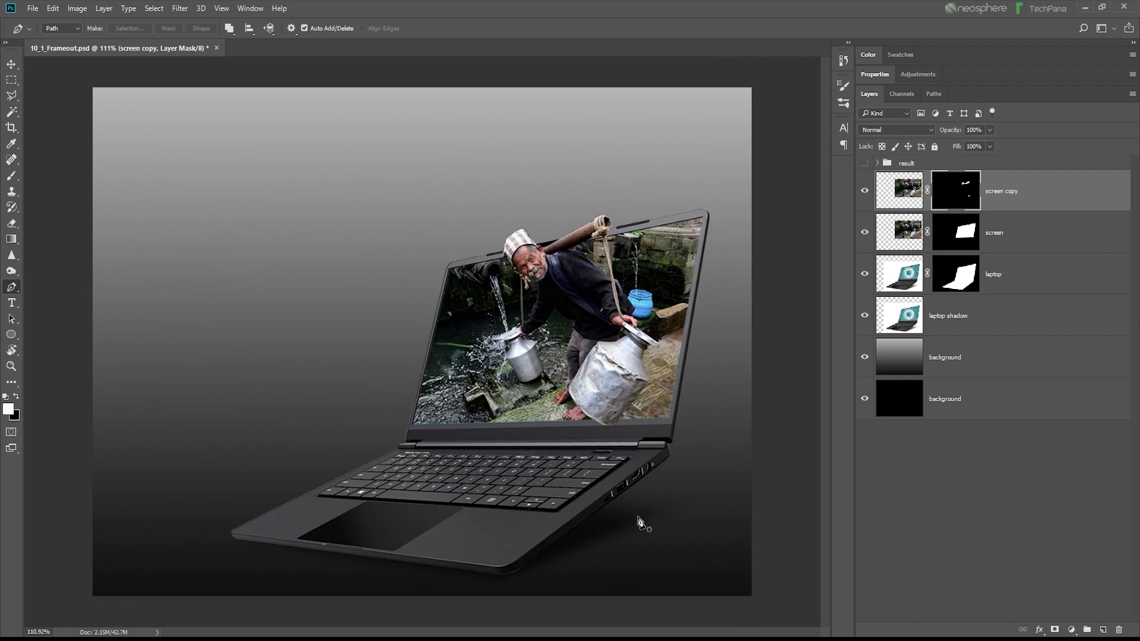
# - Add a new empty layer and paint a trial soft white stroke under the can with a 14 px brush
pyautogui.scroll(3, 611, 436)
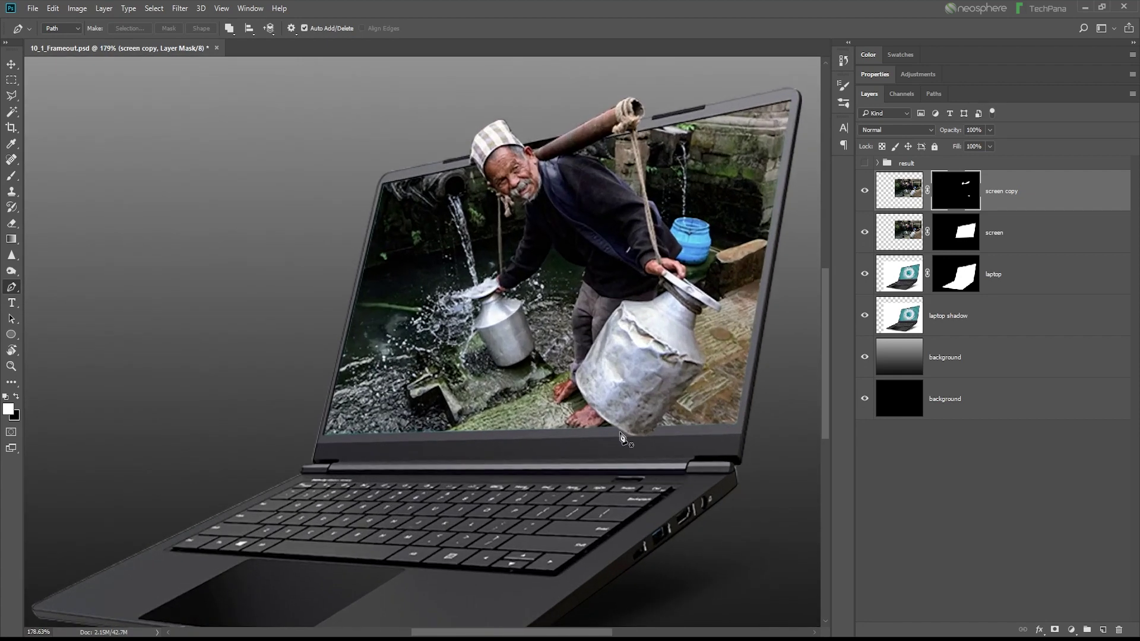
pyautogui.click(1104, 629)
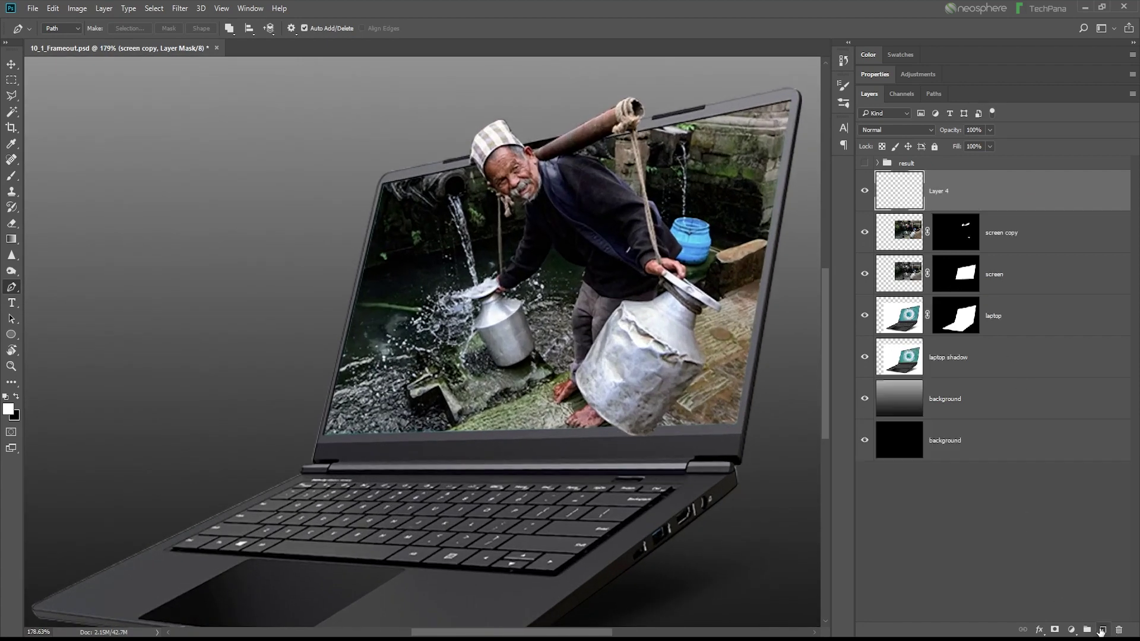
pyautogui.click(11, 176)
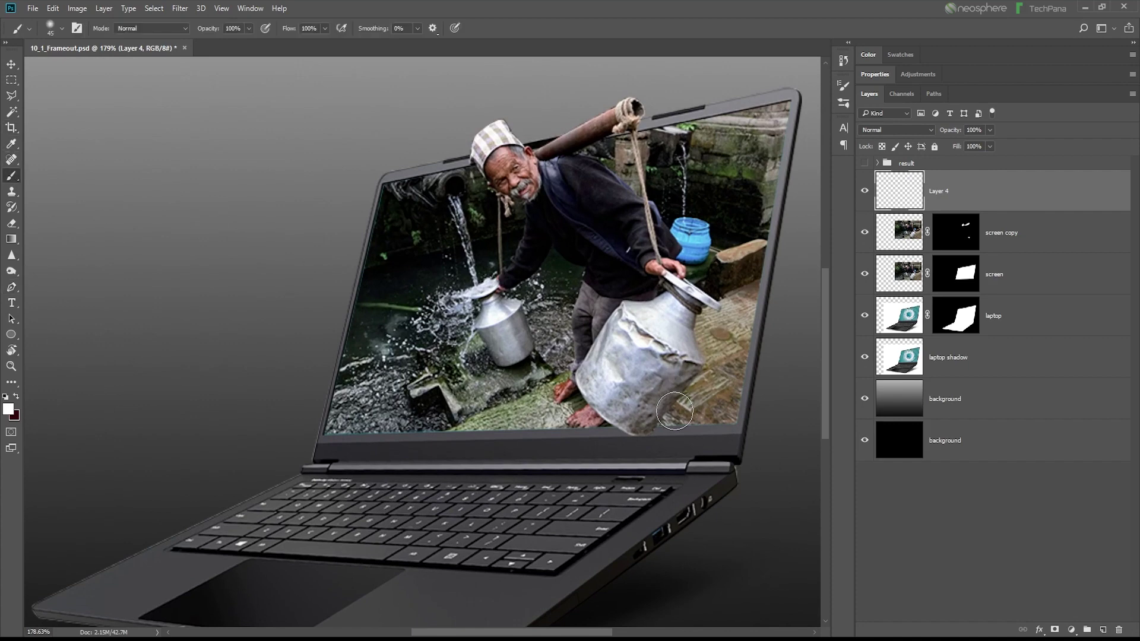
pyautogui.scroll(2, 675, 411)
pyautogui.rightClick(659, 376)
pyautogui.click(720, 402)
pyautogui.click(623, 411)
pyautogui.moveTo(623, 412); pyautogui.dragTo(630, 417)
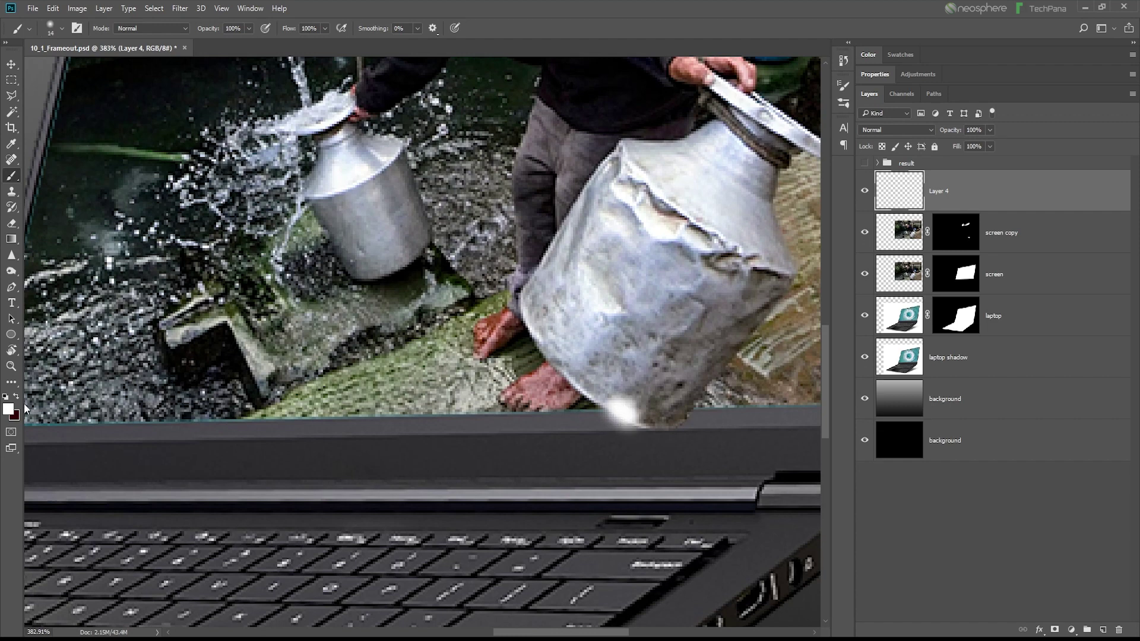
# - Undo the white stroke, then try and undo a dark red stroke along the laptop edge
pyautogui.click(53, 9)
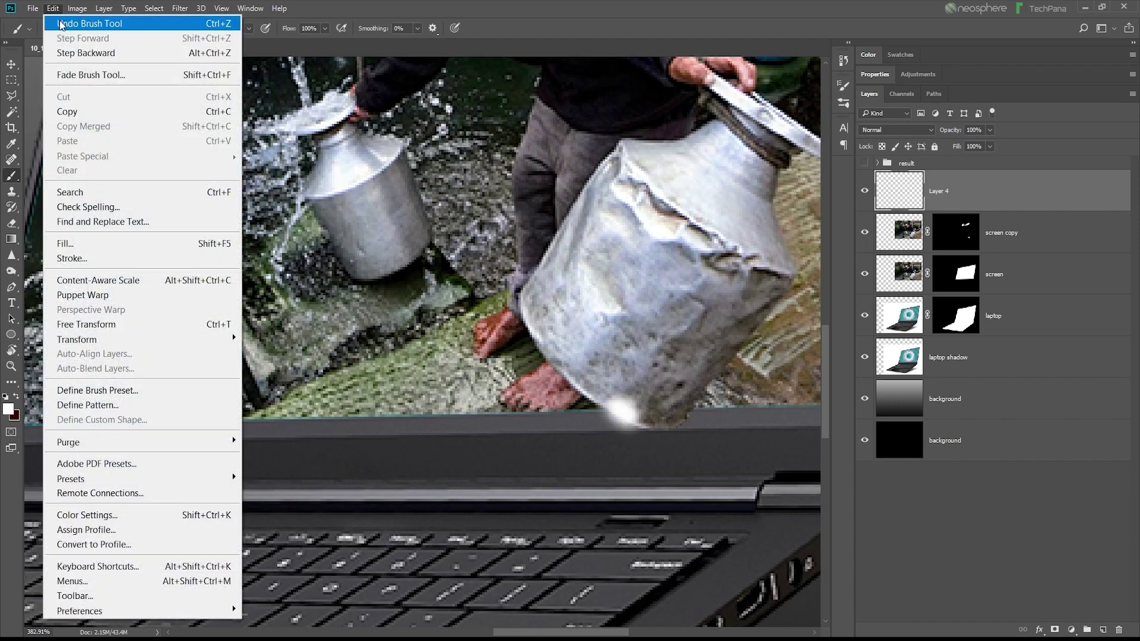
pyautogui.click(17, 396)
pyautogui.click(617, 405)
pyautogui.moveTo(617, 405)
pyautogui.mouseDown()
pyautogui.moveTo(660, 423)
pyautogui.moveTo(644, 430)
pyautogui.mouseUp()
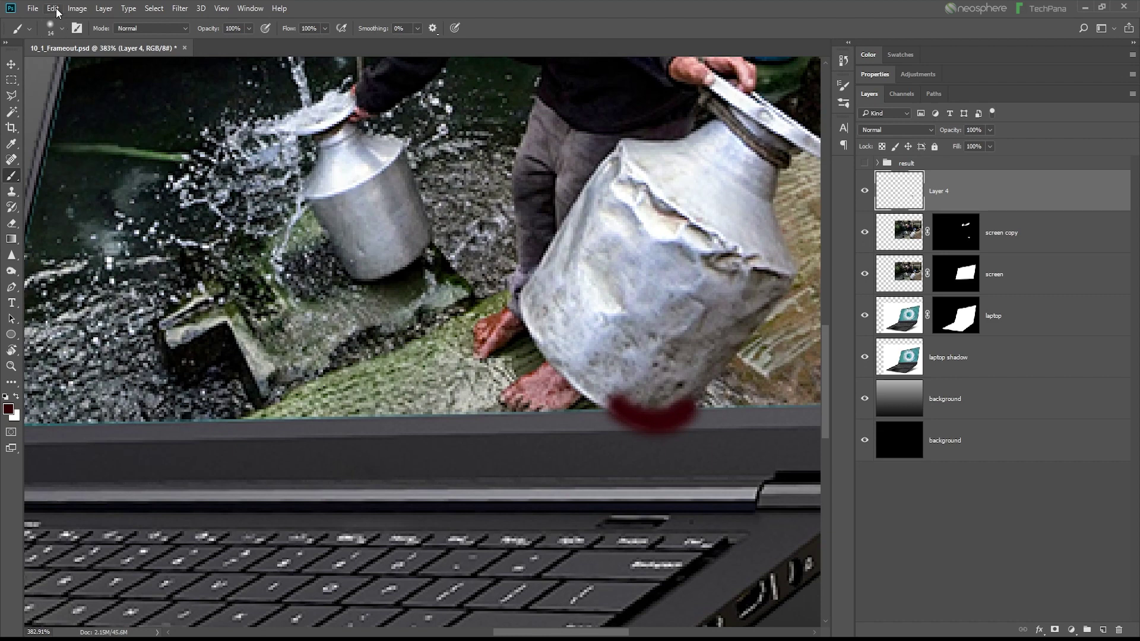
pyautogui.click(56, 9)
# - Set the foreground colour to black and paint a soft shadow under the can's base
pyautogui.click(8, 409)
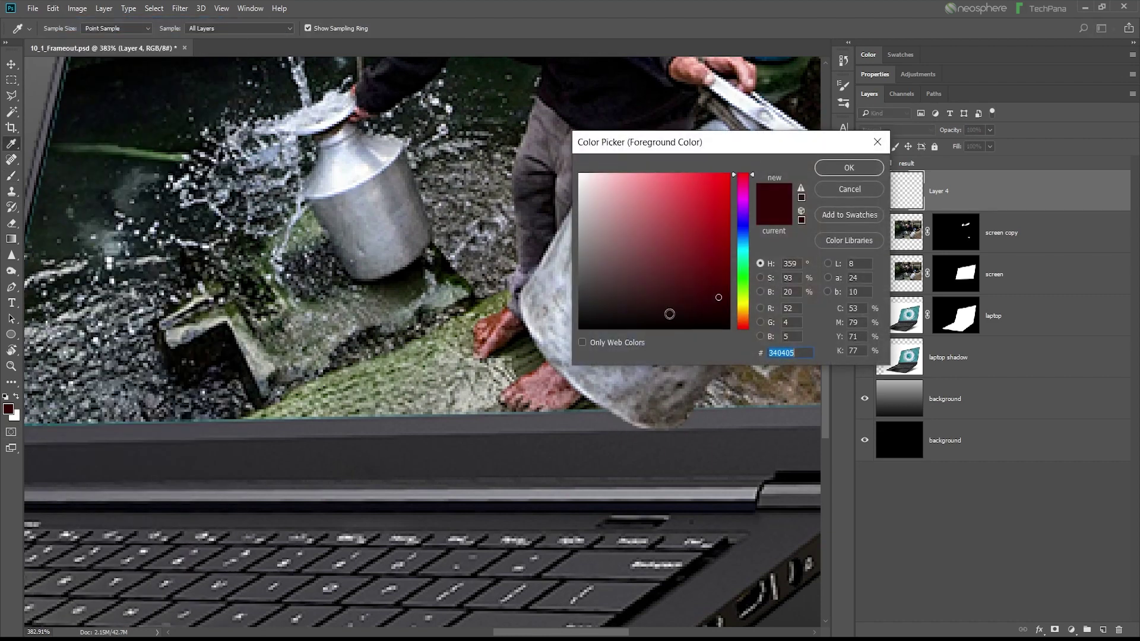
pyautogui.moveTo(715, 303); pyautogui.dragTo(739, 347)
pyautogui.click(839, 169)
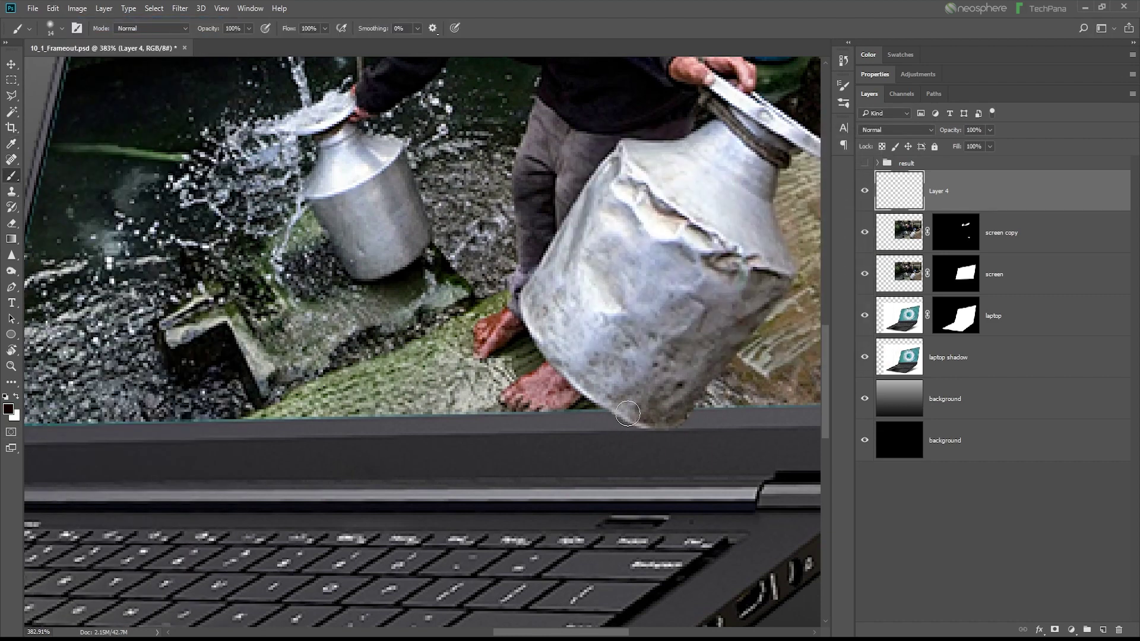
pyautogui.moveTo(616, 408)
pyautogui.mouseDown()
pyautogui.moveTo(673, 420)
pyautogui.moveTo(685, 402)
pyautogui.moveTo(667, 417)
pyautogui.moveTo(602, 397)
pyautogui.mouseUp()
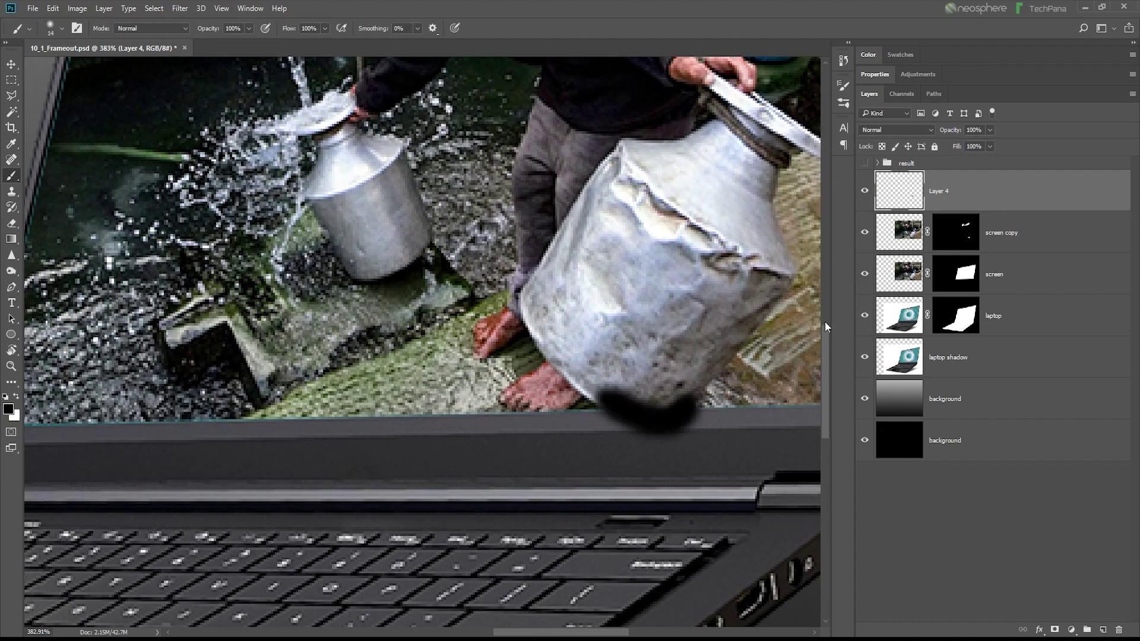
# - Rename Layer 4 to 'shadow' and fit the whole composite in the window
pyautogui.doubleClick(941, 191)
pyautogui.write('shadow')
pyautogui.press('Return')
pyautogui.click(980, 236)
pyautogui.hotkey('ctrl', '0')
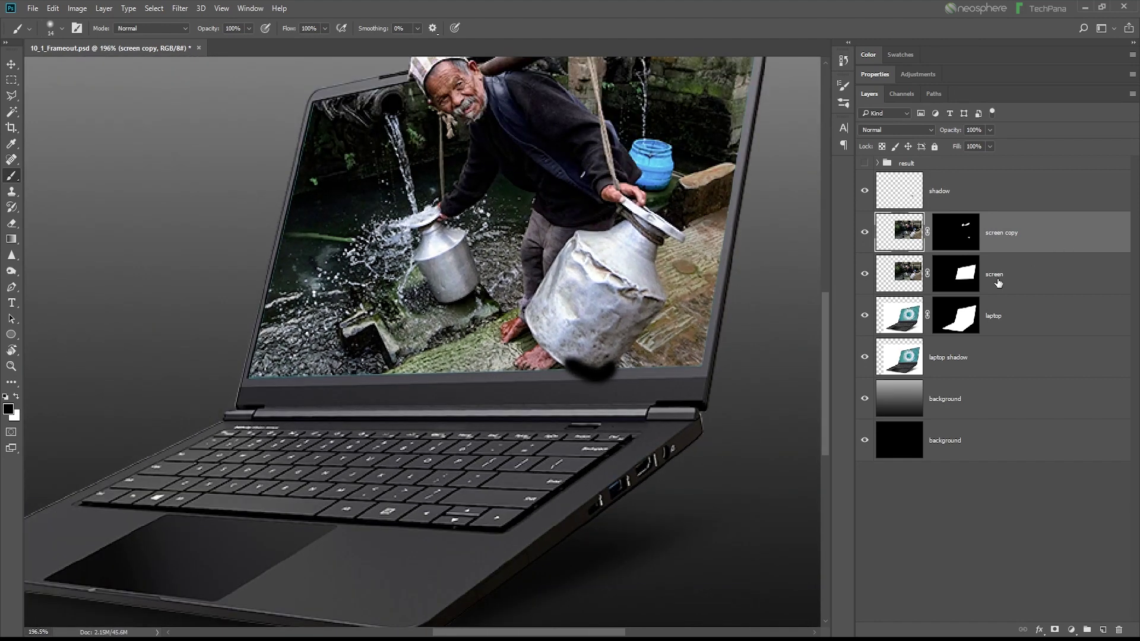
# - Rename the screen copy layer to 'frame out'
pyautogui.click(999, 281)
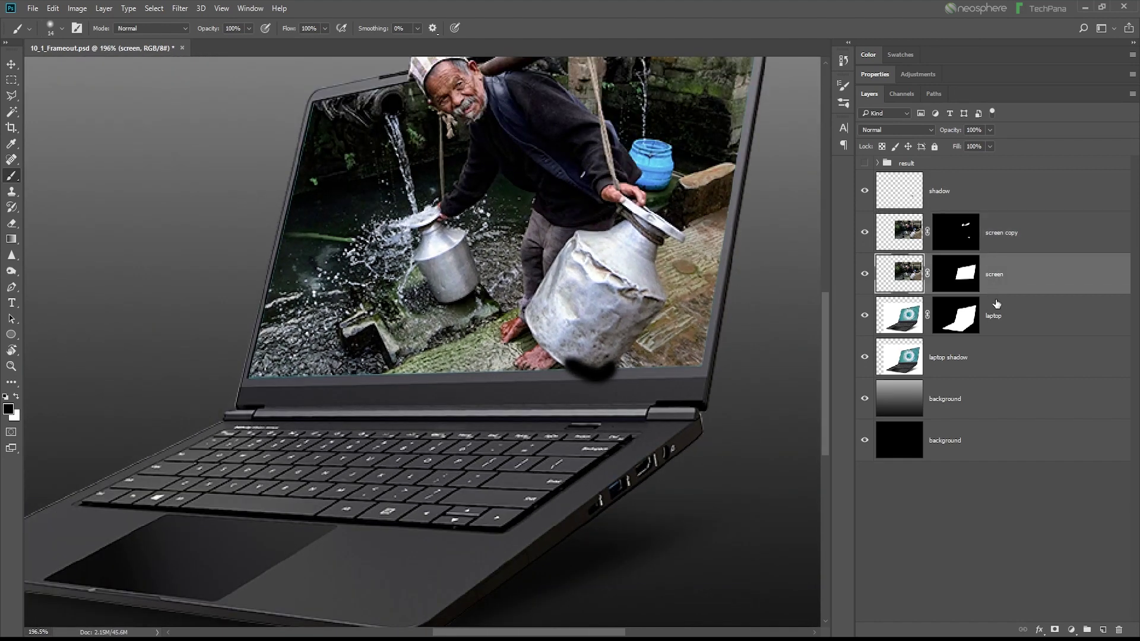
pyautogui.doubleClick(1001, 237)
pyautogui.write('frame ou')
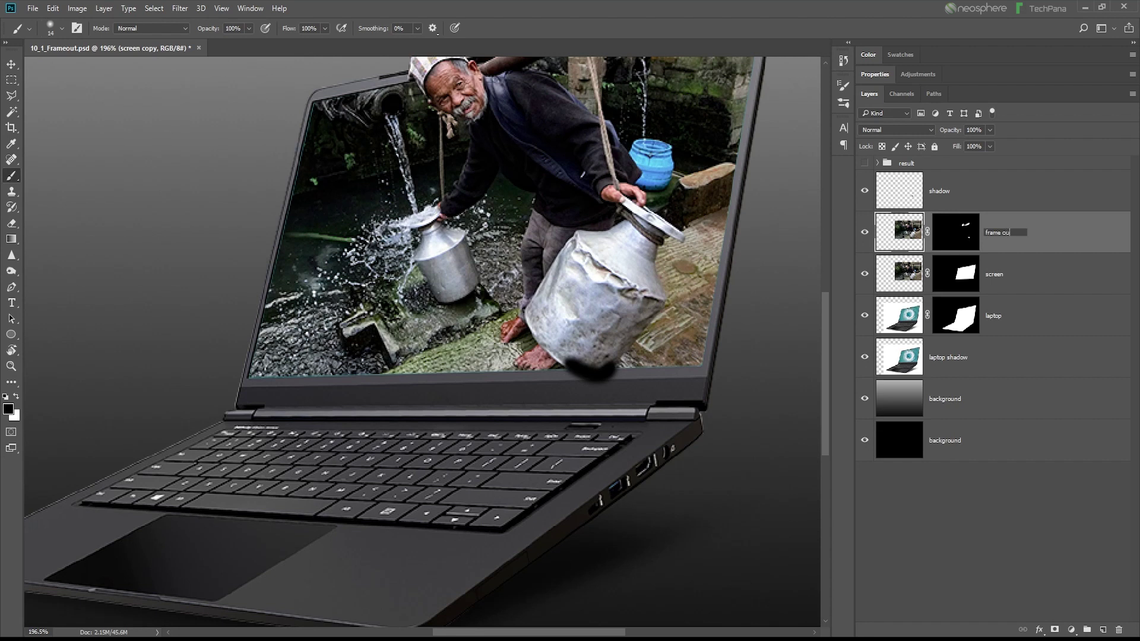
pyautogui.write('t')
pyautogui.press('Return')
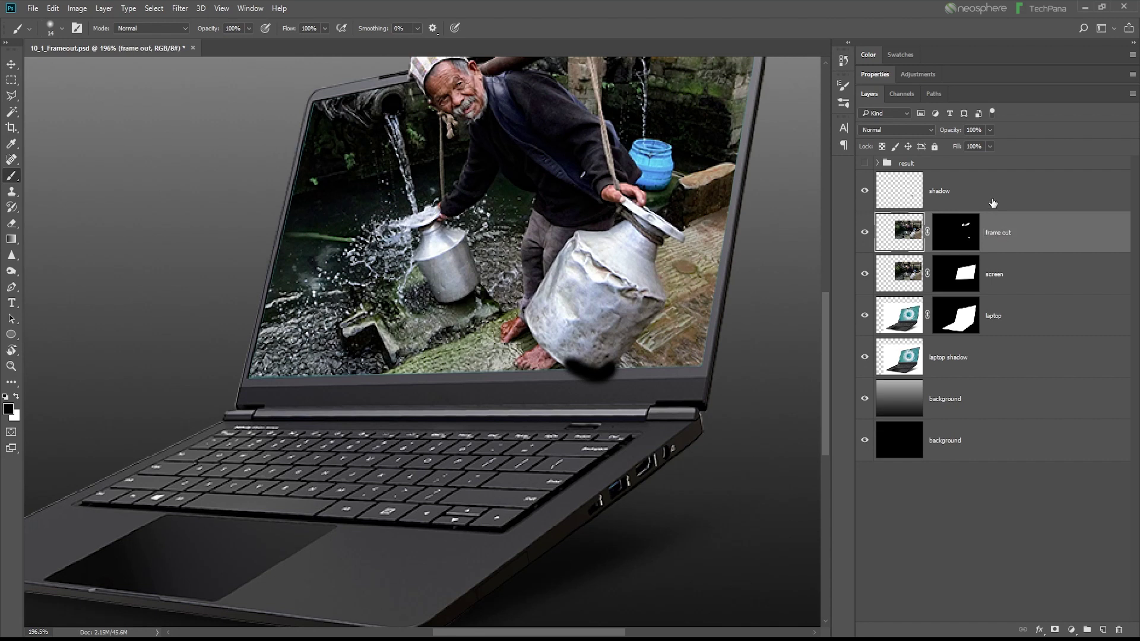
# - Move the shadow layer below frame out and lower its opacity to about 43%
pyautogui.moveTo(993, 203); pyautogui.dragTo(1008, 255)
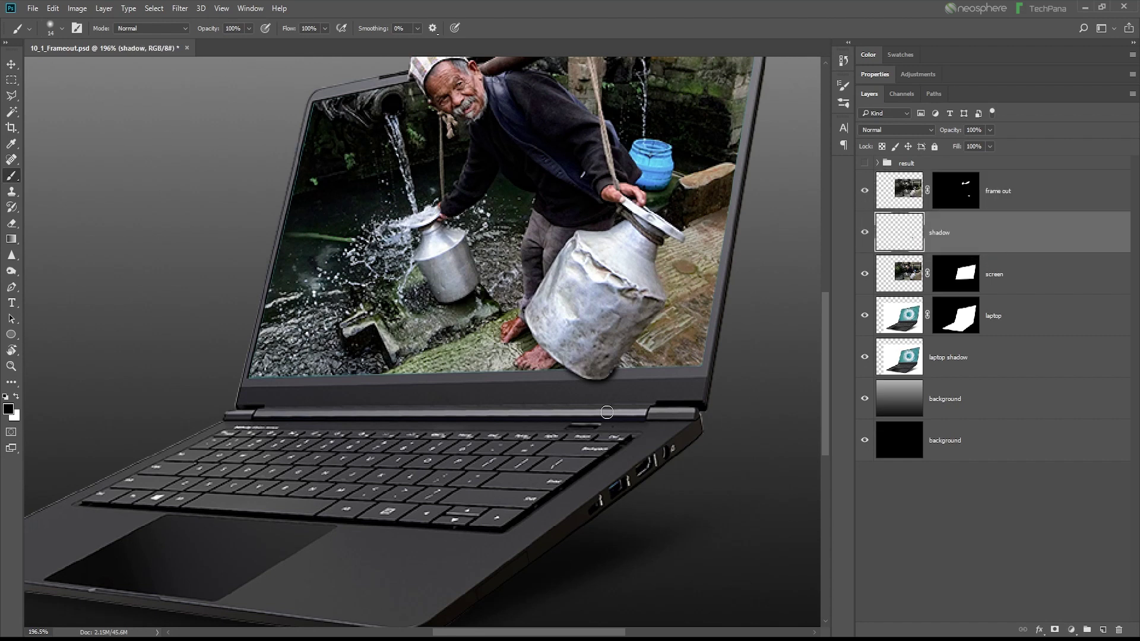
pyautogui.press('v')
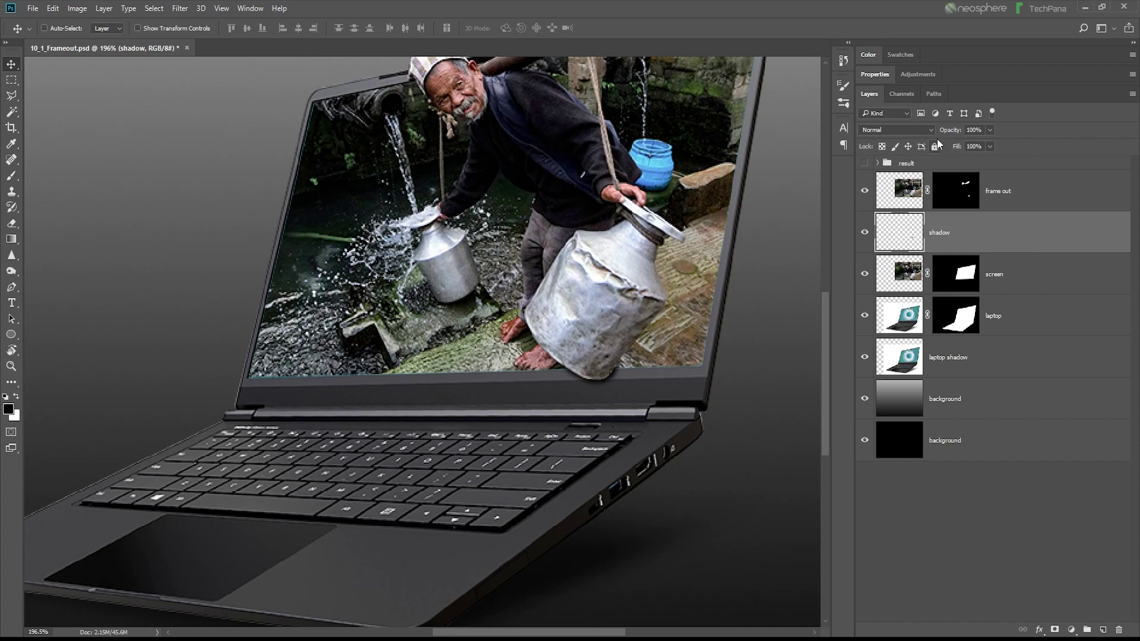
pyautogui.click(991, 129)
pyautogui.moveTo(963, 145); pyautogui.dragTo(959, 149)
# - Set the document zoom to 100%
pyautogui.moveTo(47, 631); pyautogui.dragTo(2, 627)
pyautogui.write('10')
pyautogui.press('Return')
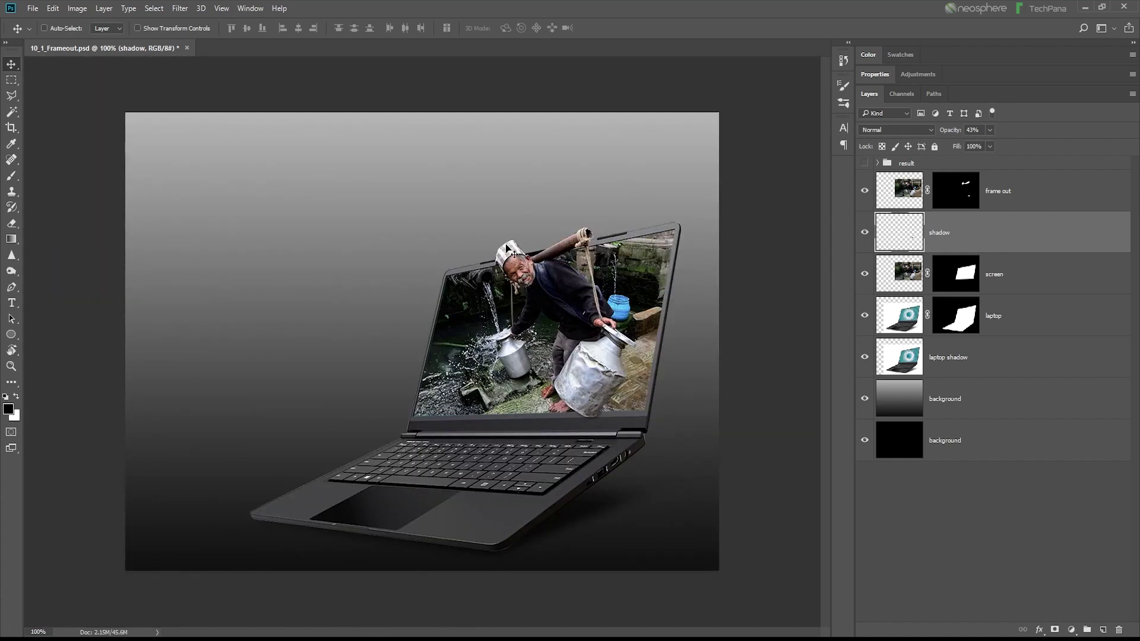
# - Zoom in on the hat and select the frame out layer mask, briefly viewing it alone
pyautogui.scroll(1, 508, 248)
pyautogui.scroll(1, 511, 247)
pyautogui.scroll(3, 522, 240)
pyautogui.scroll(3, 538, 233)
pyautogui.scroll(2, 539, 233)
pyautogui.scroll(1, 539, 234)
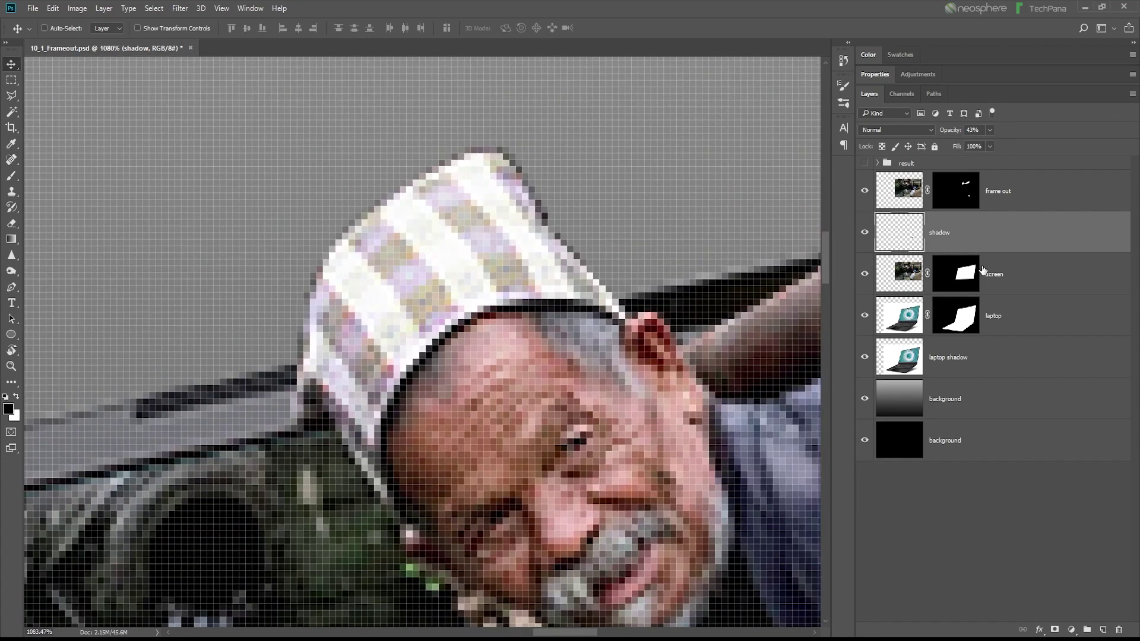
pyautogui.click(958, 190)
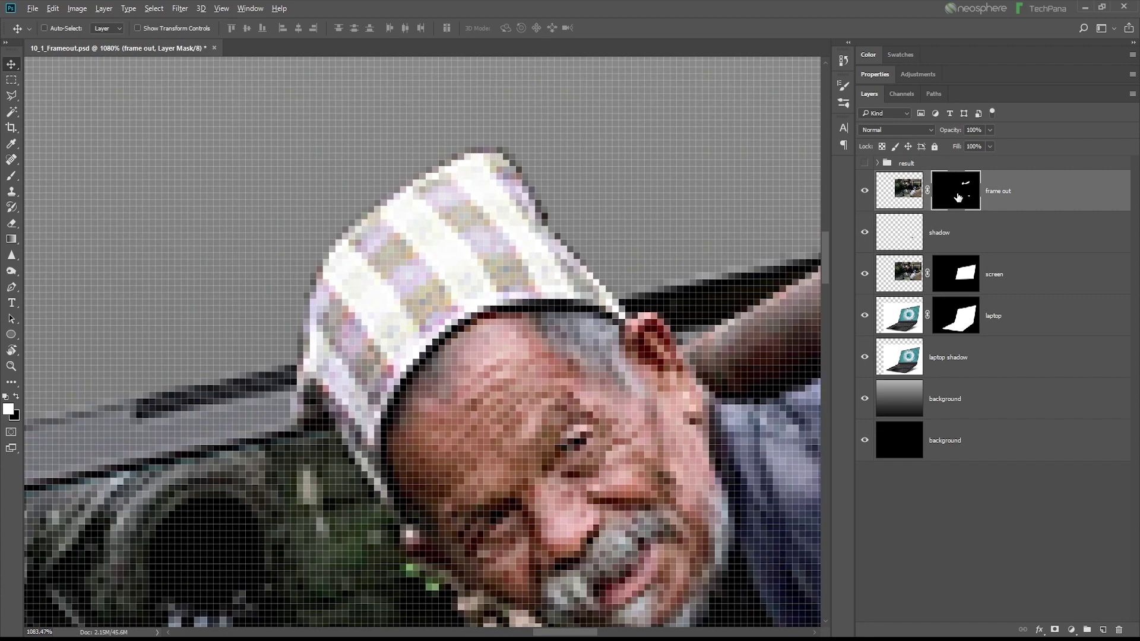
pyautogui.keyDown('alt'); pyautogui.click(957, 197); pyautogui.keyUp('alt')
pyautogui.keyDown('alt'); pyautogui.click(957, 197); pyautogui.keyUp('alt')
# - Set a small soft brush for the mask, discarding a trial stroke at the hat tip
pyautogui.click(12, 189)
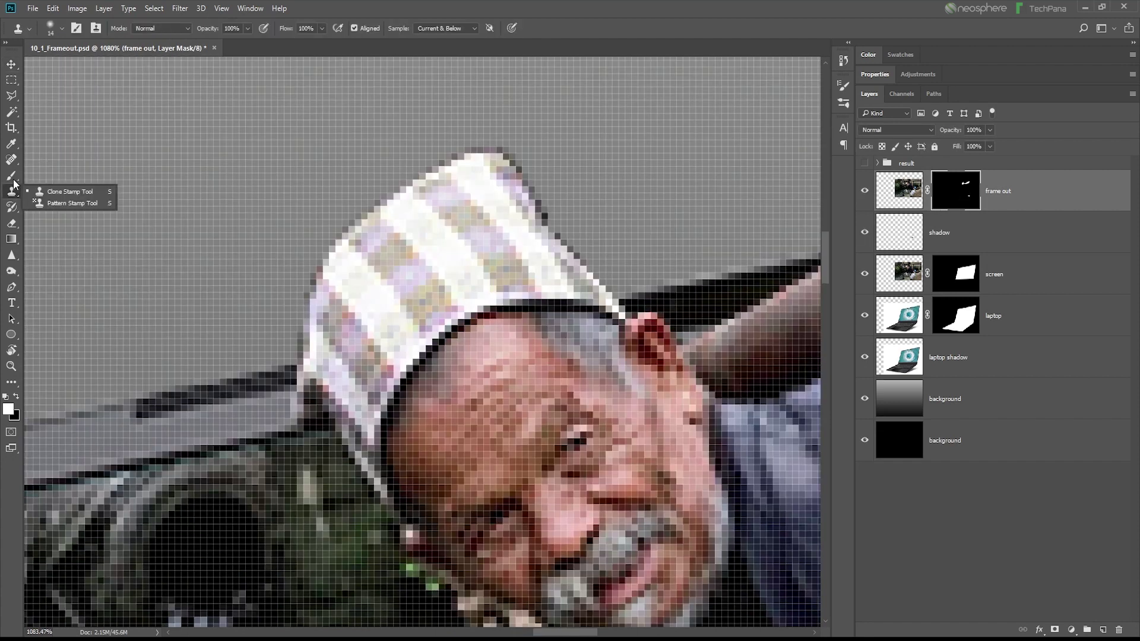
pyautogui.click(11, 176)
pyautogui.rightClick(572, 201)
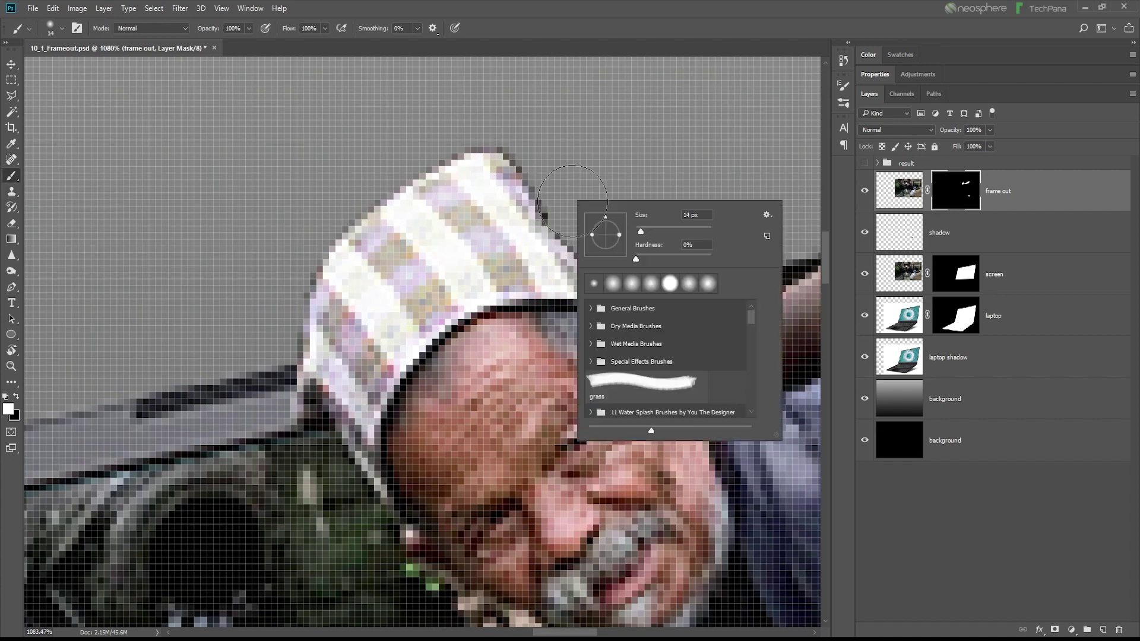
pyautogui.moveTo(639, 234); pyautogui.dragTo(637, 234)
pyautogui.moveTo(531, 170); pyautogui.dragTo(593, 159)
pyautogui.click(53, 8)
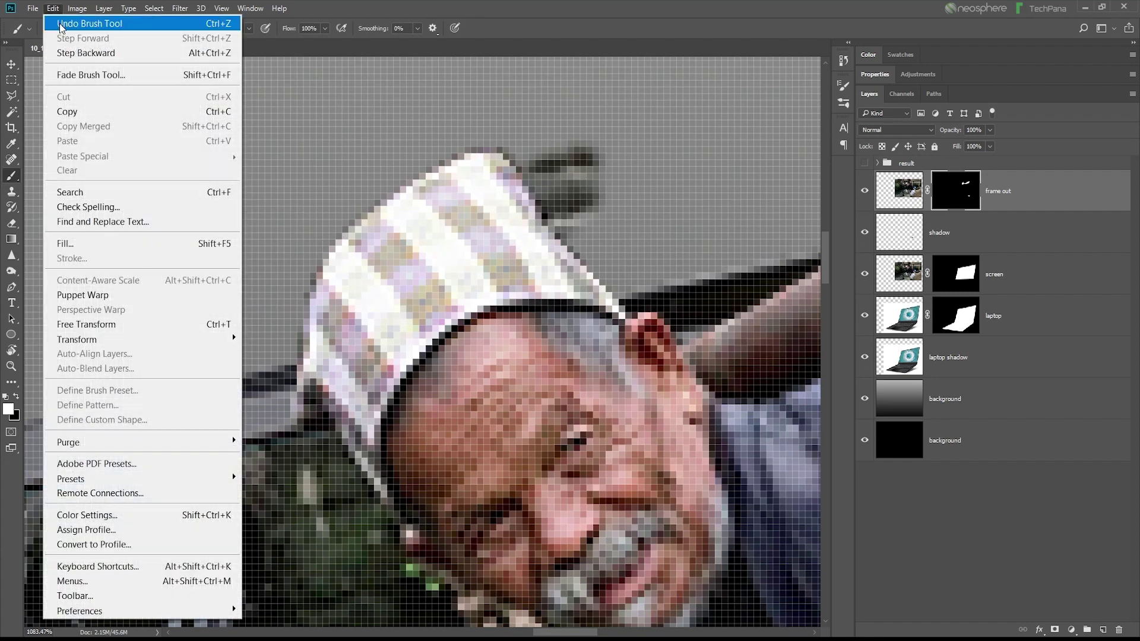
pyautogui.press('x')
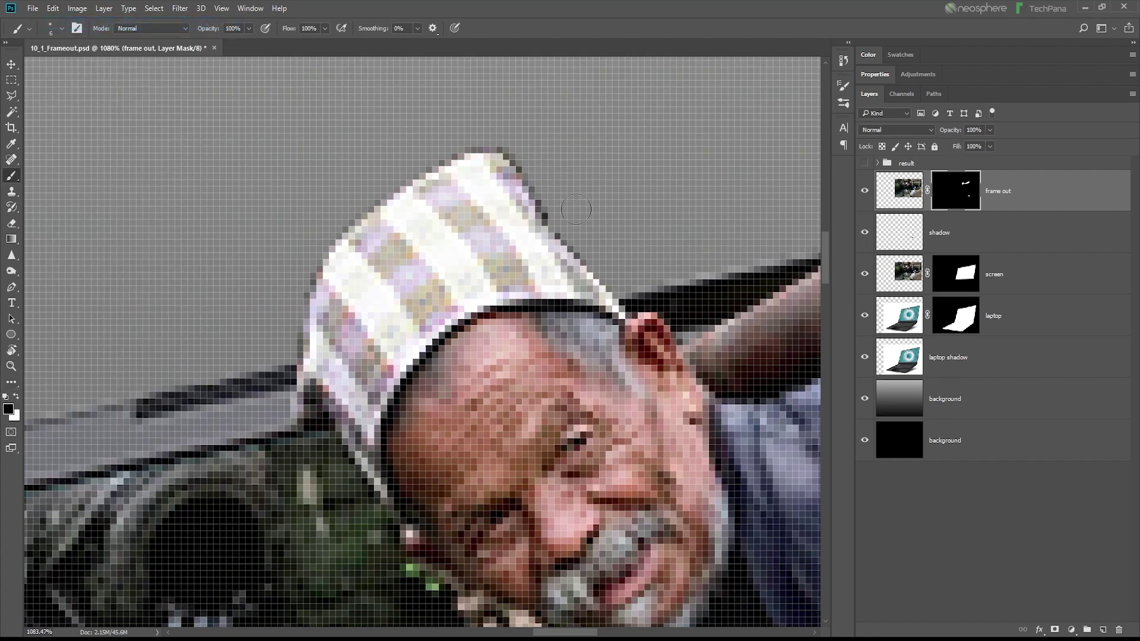
pyautogui.press('[')
pyautogui.press('[')
# - Paint the mask along the hat's right and left edges to clean the cutout
pyautogui.moveTo(546, 220)
pyautogui.mouseDown()
pyautogui.moveTo(500, 147)
pyautogui.moveTo(445, 158)
pyautogui.mouseUp()
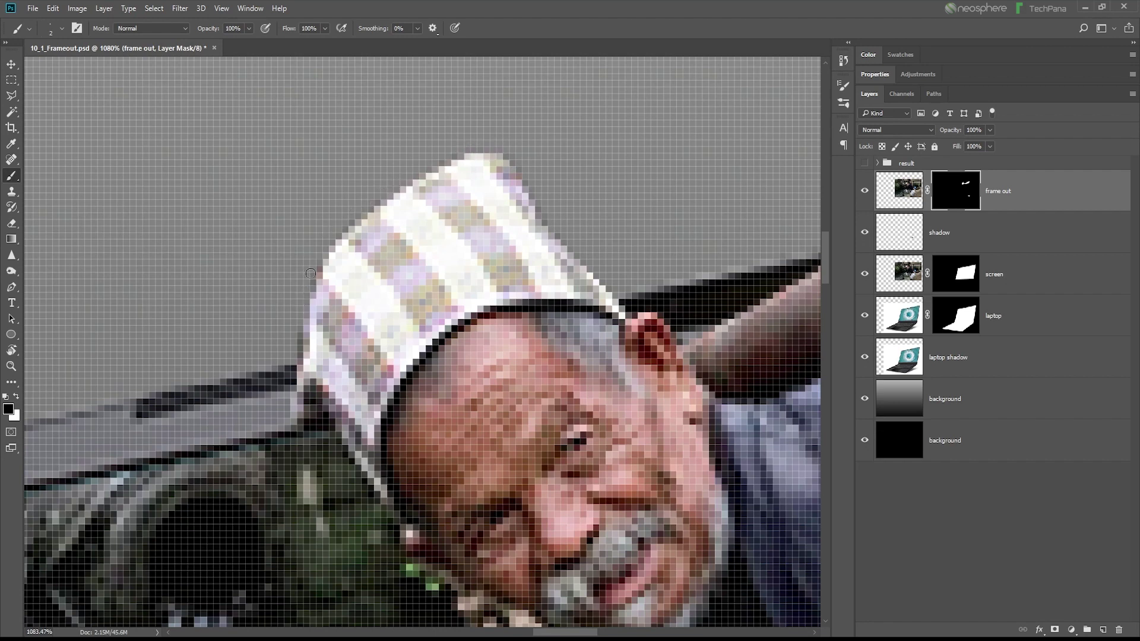
pyautogui.moveTo(298, 329); pyautogui.dragTo(297, 346)
pyautogui.moveTo(526, 179); pyautogui.dragTo(544, 221)
# - Return the zoom to 100% to view the whole composite
pyautogui.scroll(-5, 605, 273)
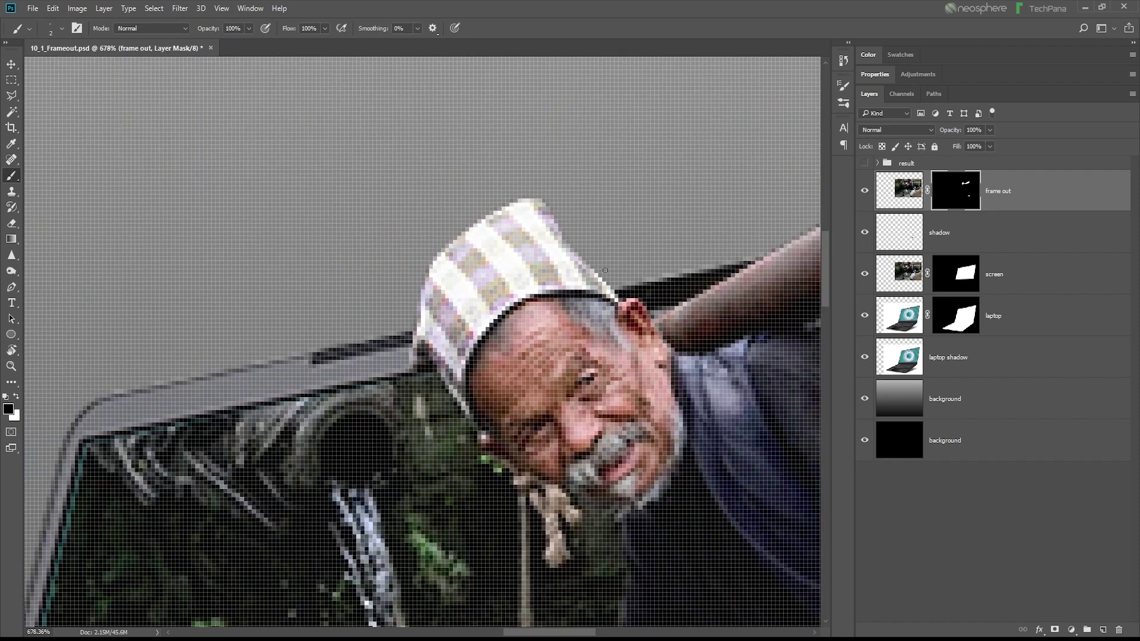
pyautogui.click(53, 632)
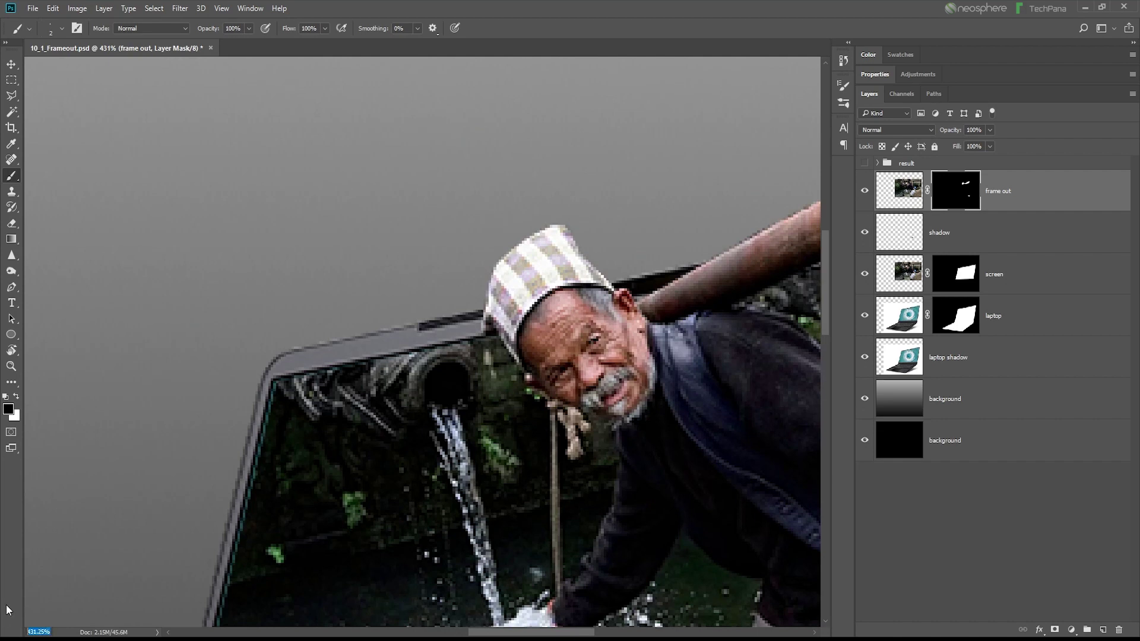
pyautogui.write('100')
pyautogui.press('Return')
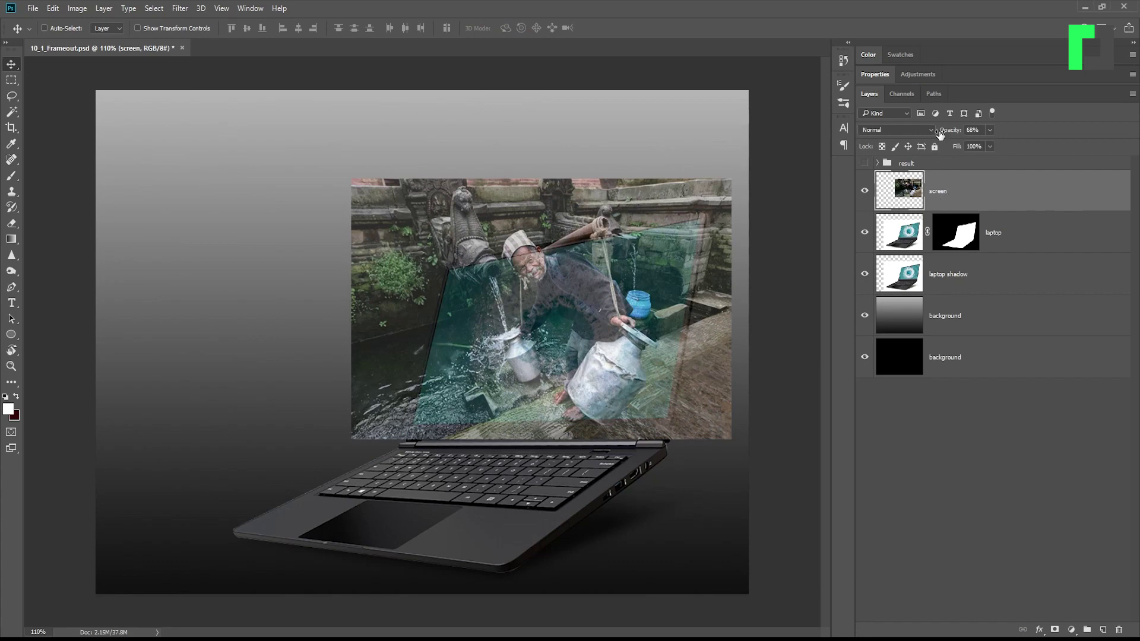
pyautogui.moveTo(940, 134); pyautogui.dragTo(959, 134)
# - Skew the screen photo so its corners line up with the laptop screen
pyautogui.click(52, 8)
pyautogui.click(77, 246)
pyautogui.rightClick(478, 273)
pyautogui.click(499, 328)
pyautogui.moveTo(352, 179); pyautogui.dragTo(468, 271)
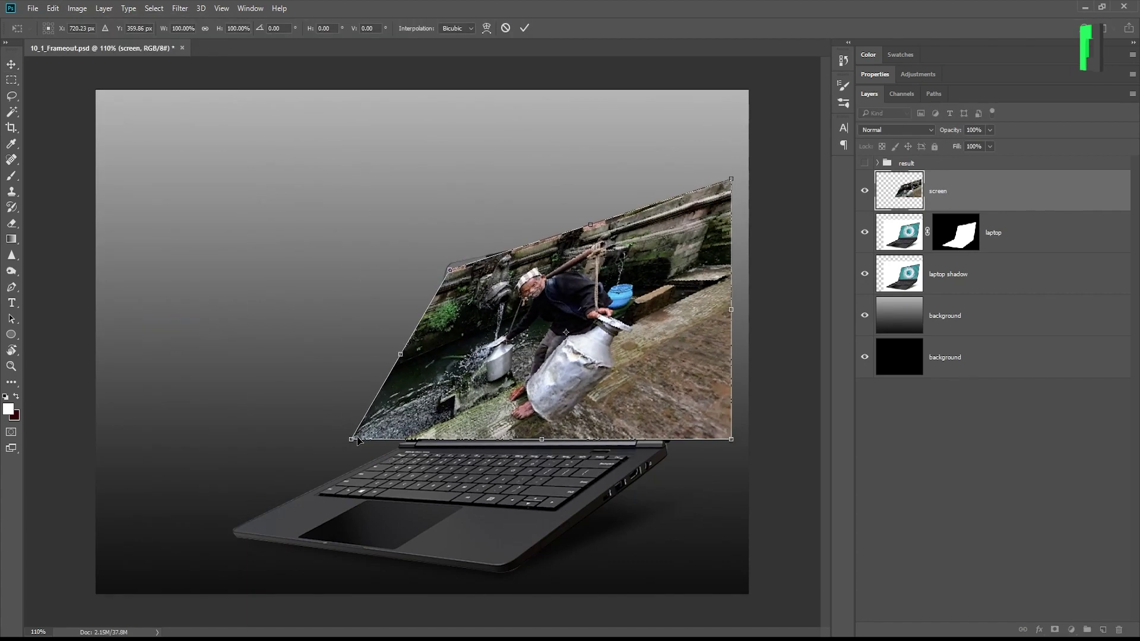
pyautogui.moveTo(352, 439); pyautogui.dragTo(413, 426)
pyautogui.moveTo(731, 178); pyautogui.dragTo(707, 229)
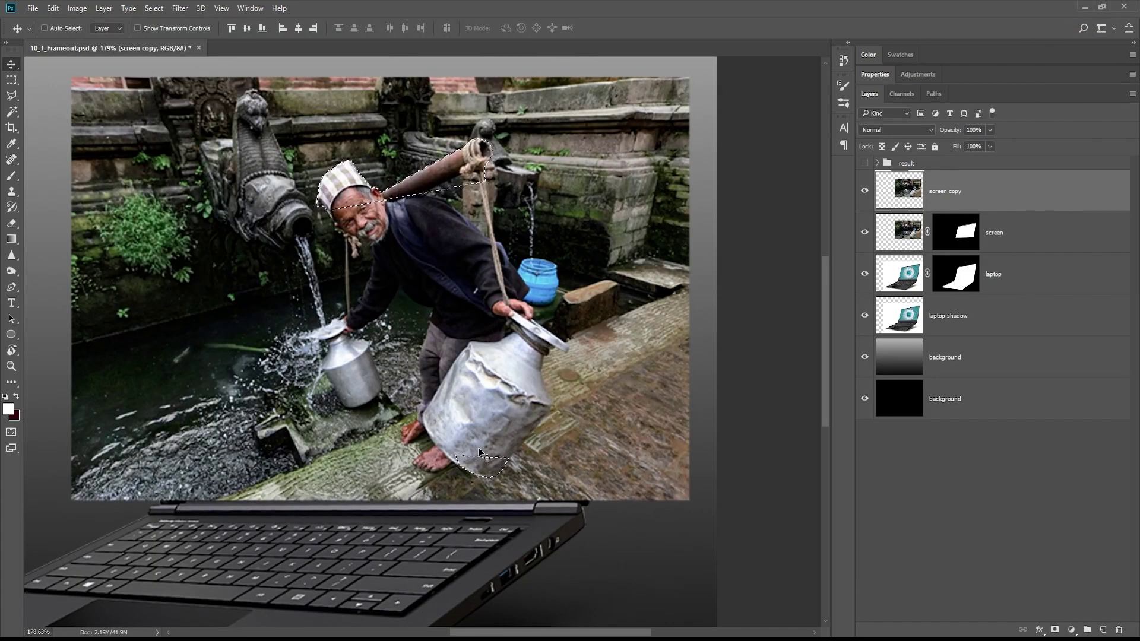
# - Add a layer mask to screen copy from the selection and zoom out to the whole composite
pyautogui.click(1055, 630)
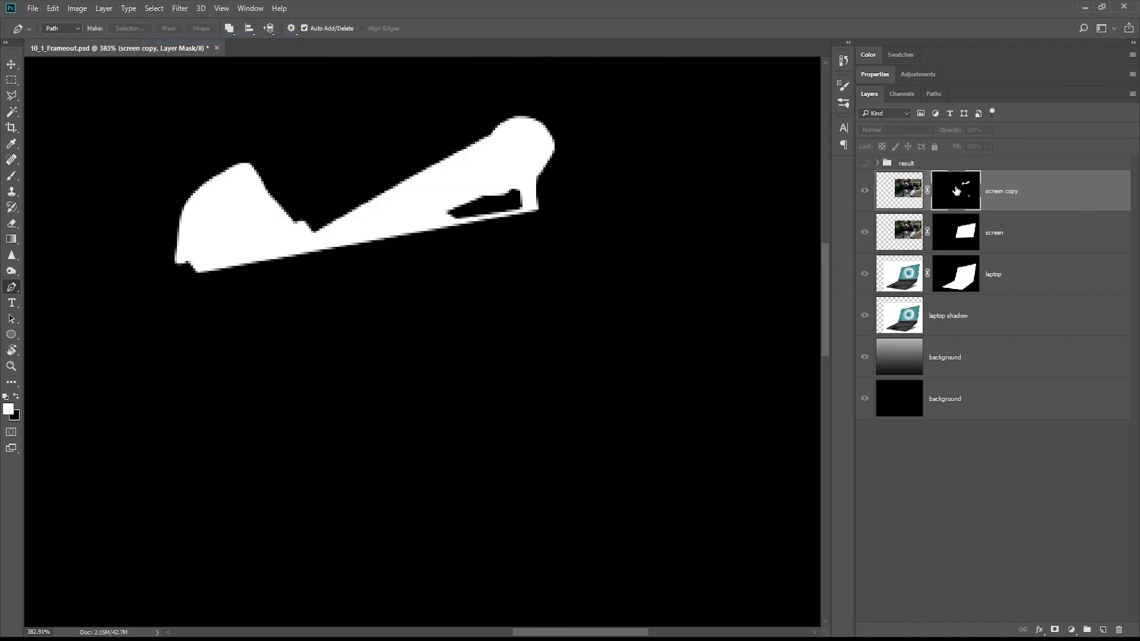
pyautogui.keyDown('alt'); pyautogui.click(956, 191); pyautogui.keyUp('alt')
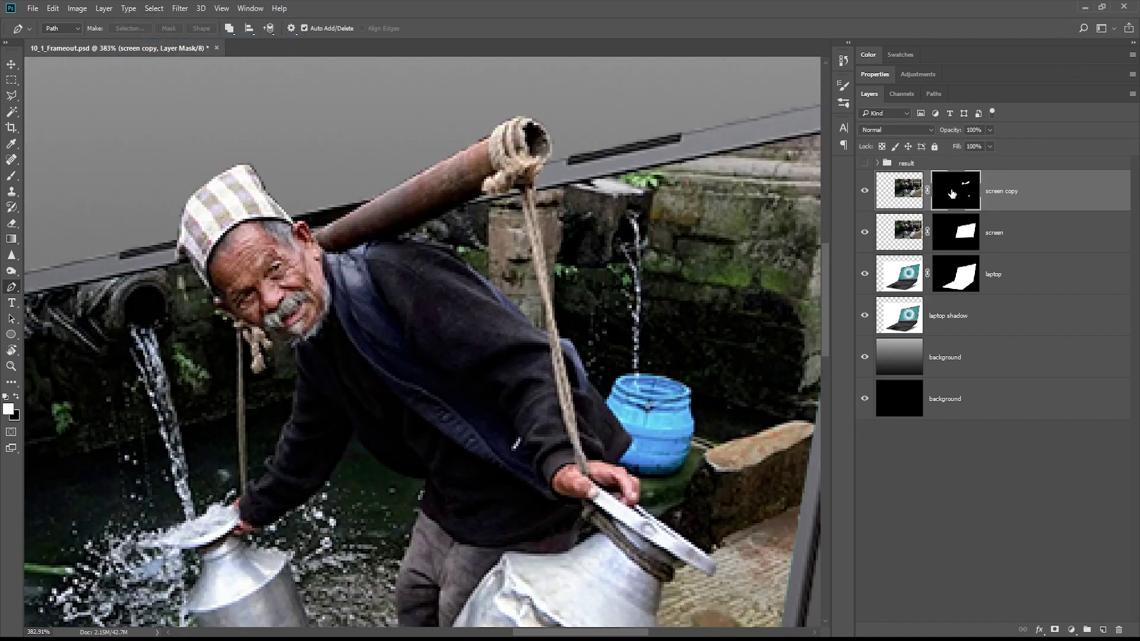
pyautogui.hotkey('ctrl', '0')
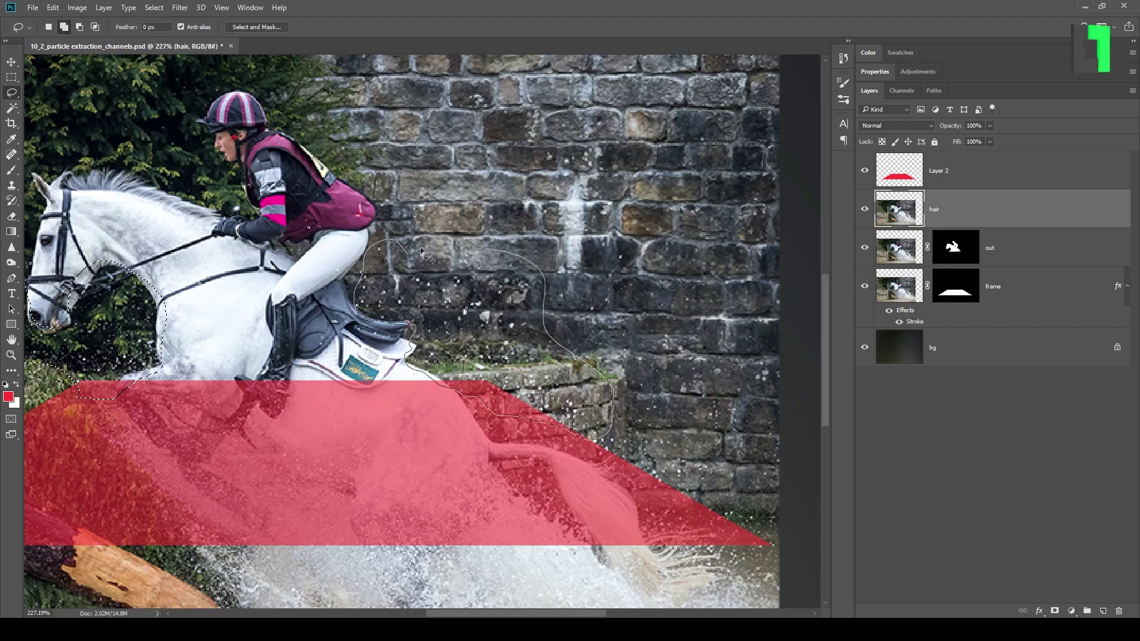
# - Hide the red overlay on Layer 2 and turn on the motion blur and light layers
pyautogui.scroll(-3, 457, 280)
pyautogui.click(864, 171)
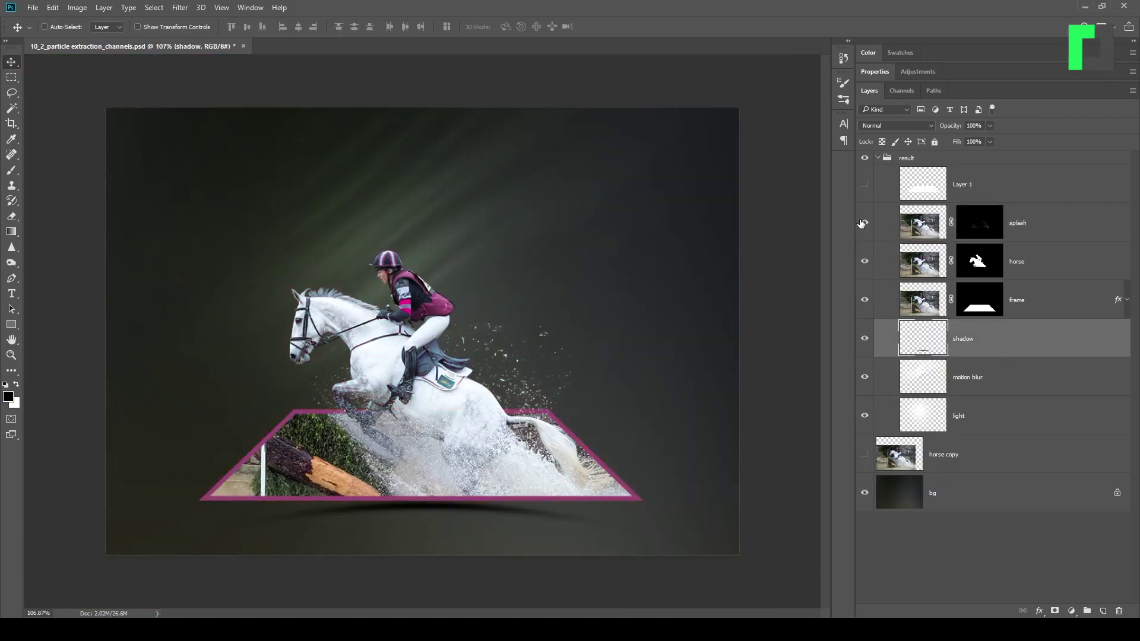
pyautogui.click(864, 378)
pyautogui.click(878, 416)
pyautogui.click(866, 419)
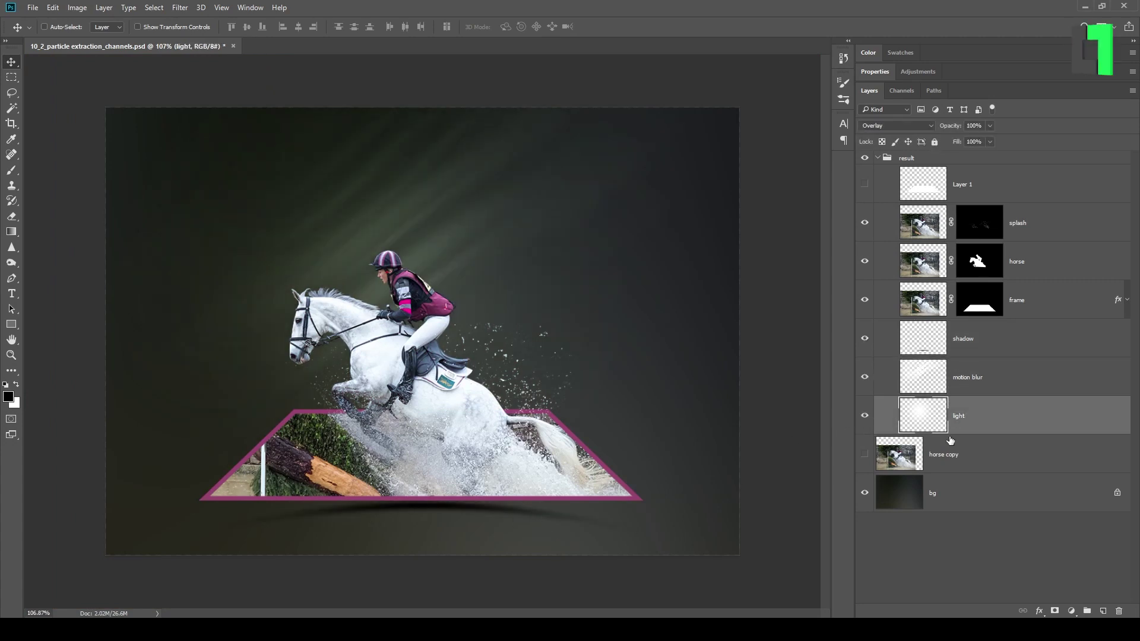